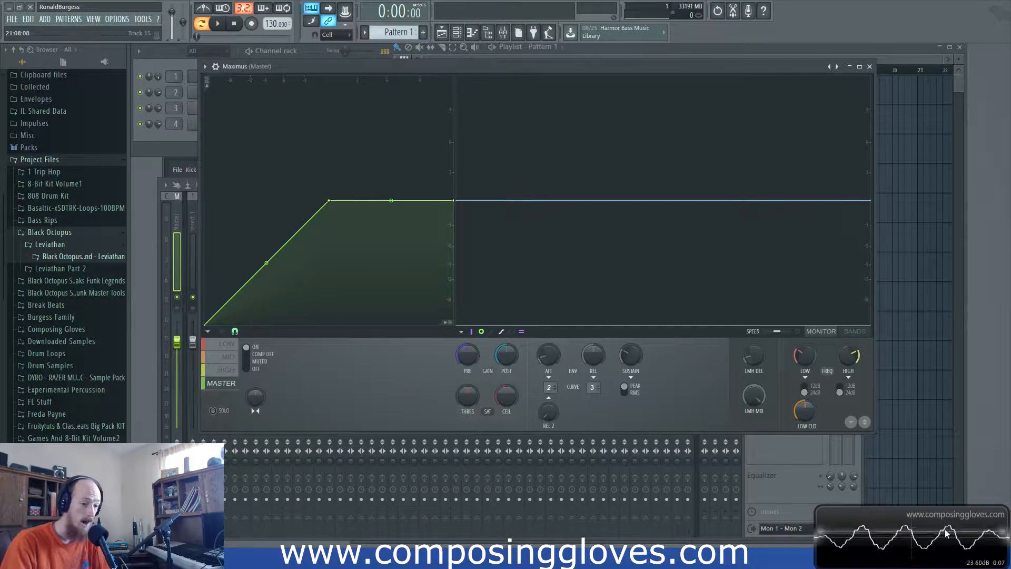
Play the pattern through Maximus and show the purple envelope line in the monitor graph
drag(545, 67, 523, 59)
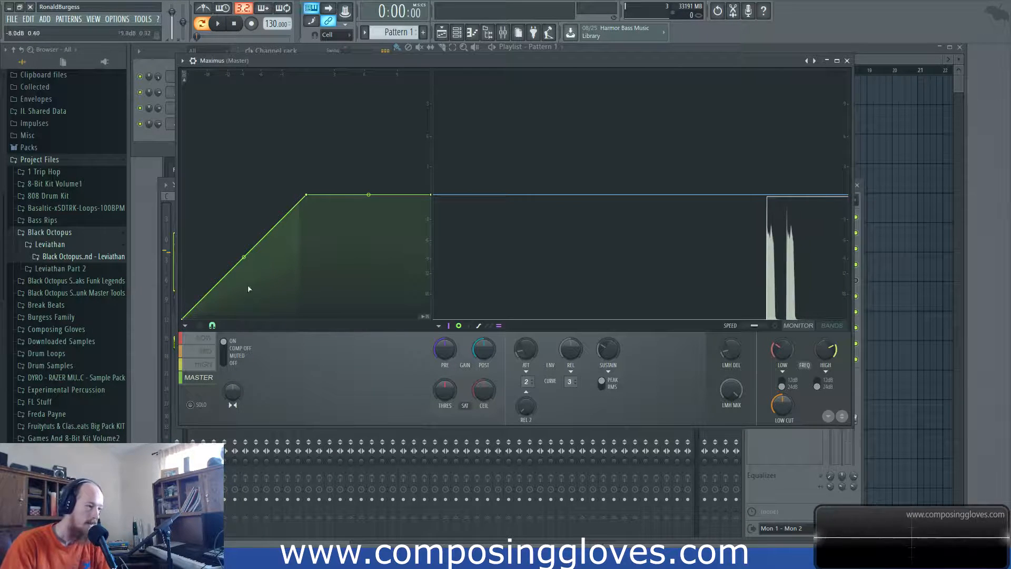
key(space)
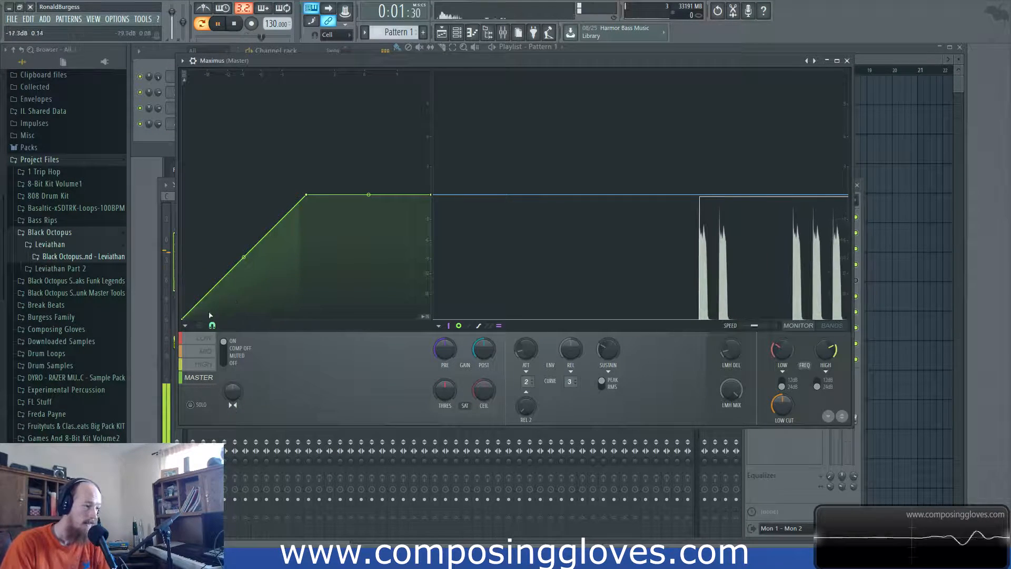
key(space)
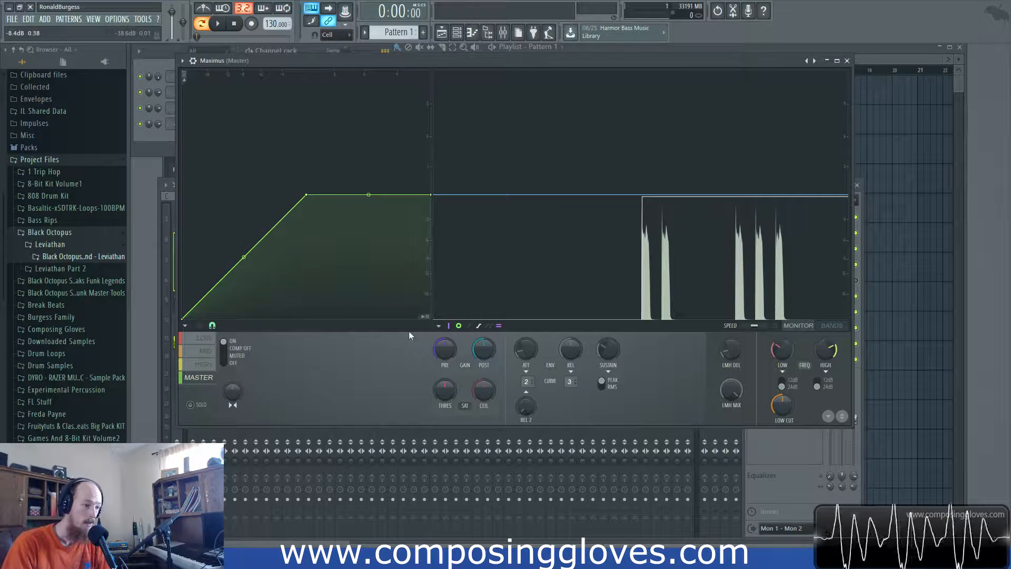
click(469, 326)
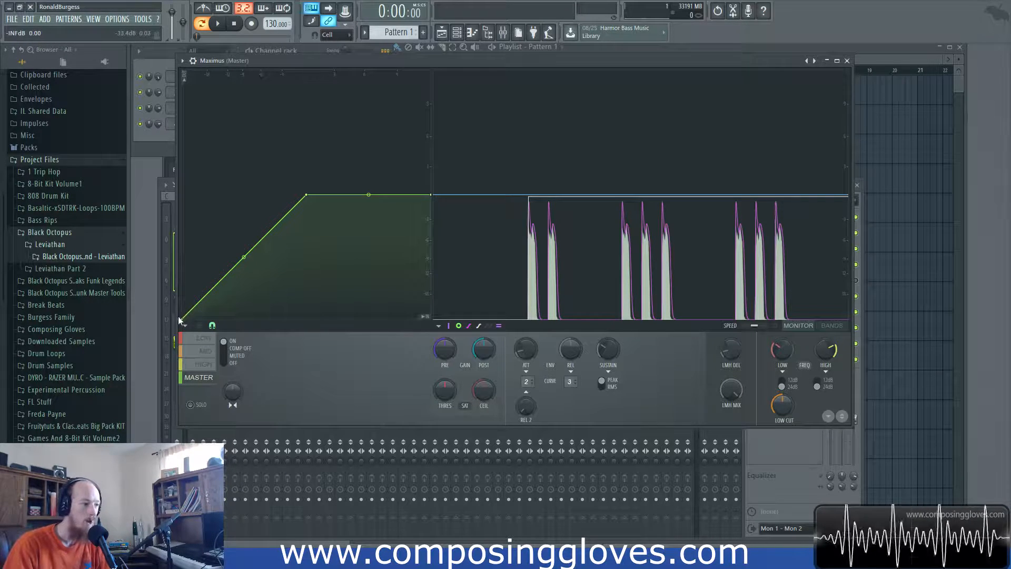
Try a gentler compression slope on the master curve with an added lower point, and restore the original straight line and knee
right_click(232, 269)
drag(306, 195, 381, 207)
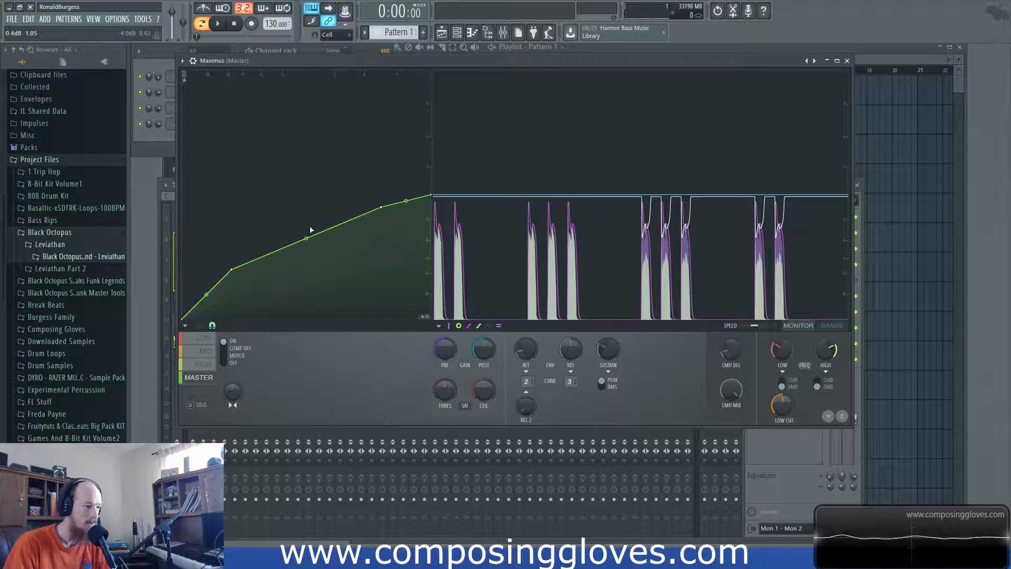
right_click(232, 269)
click(254, 273)
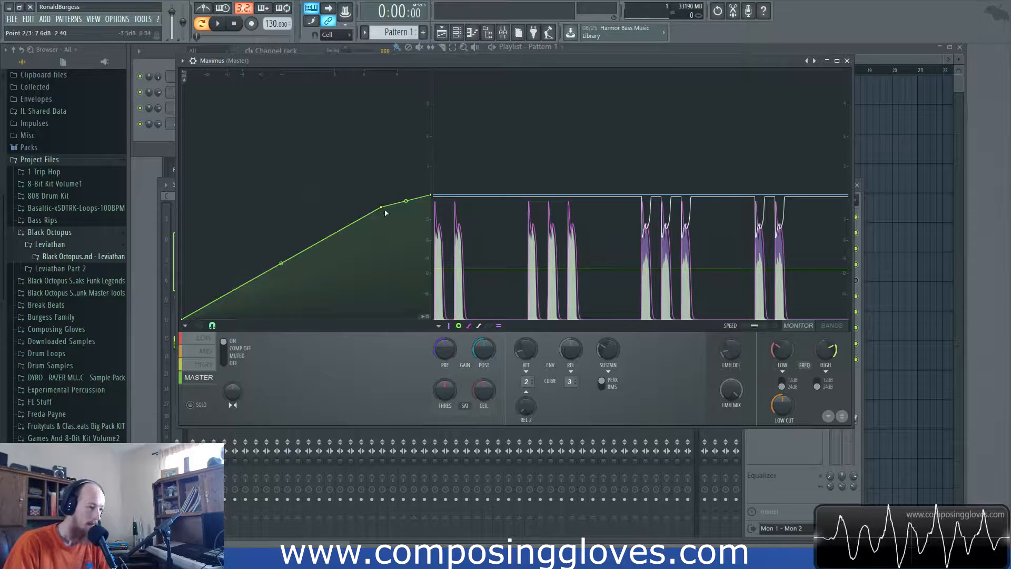
drag(385, 213, 311, 201)
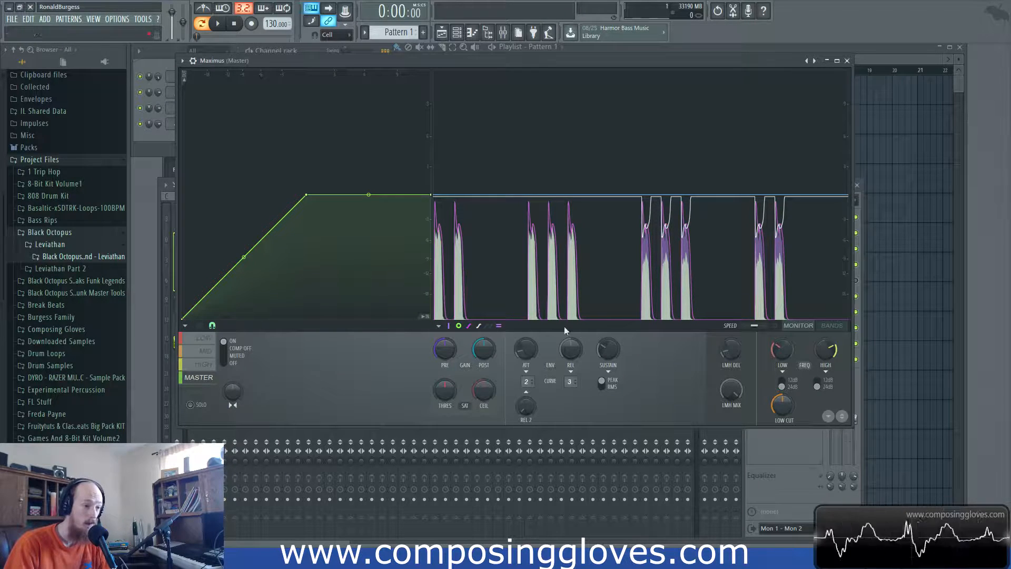
Play the pattern with the master sustain raised to maximum to examine the envelope line
key(space)
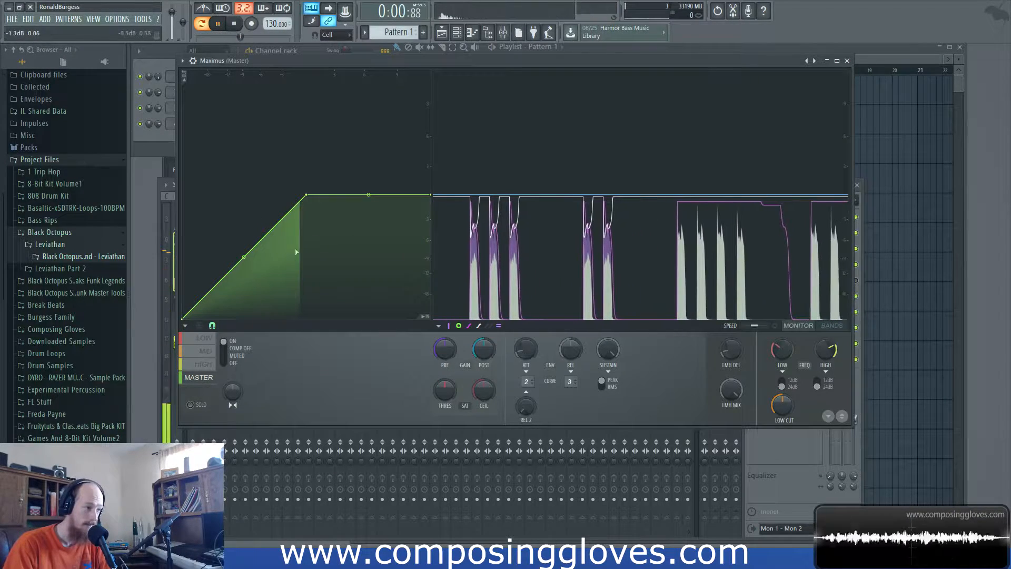
key(space)
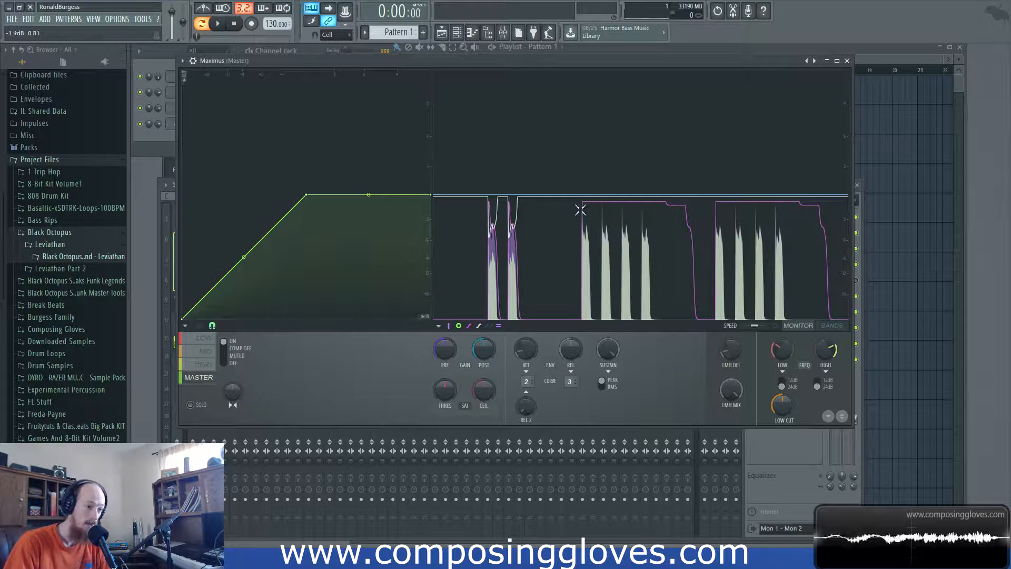
Try a nearly flat middle section on the master curve, and return the knee to 0 dB with the added point deleted
right_click(232, 268)
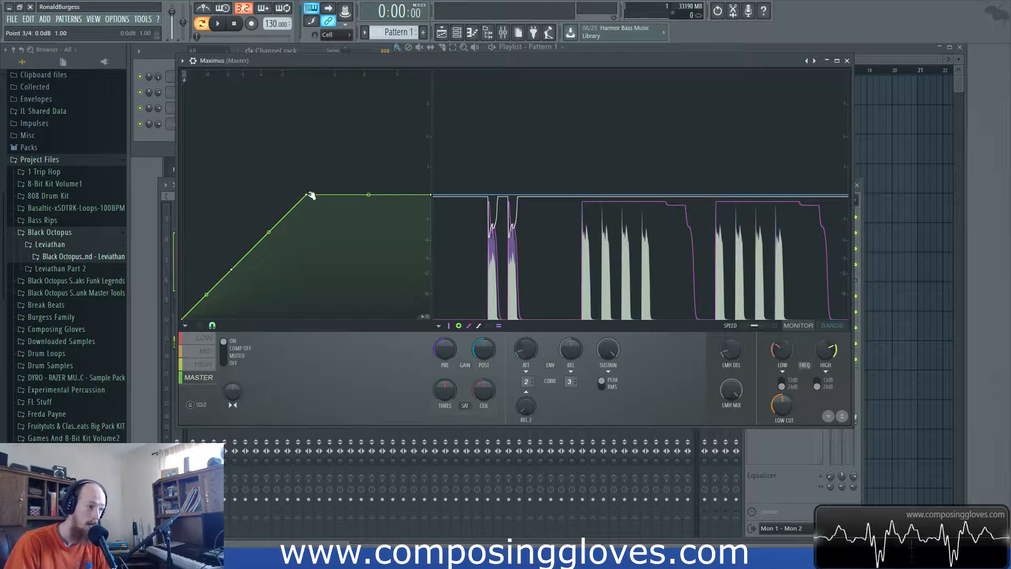
drag(306, 195, 369, 244)
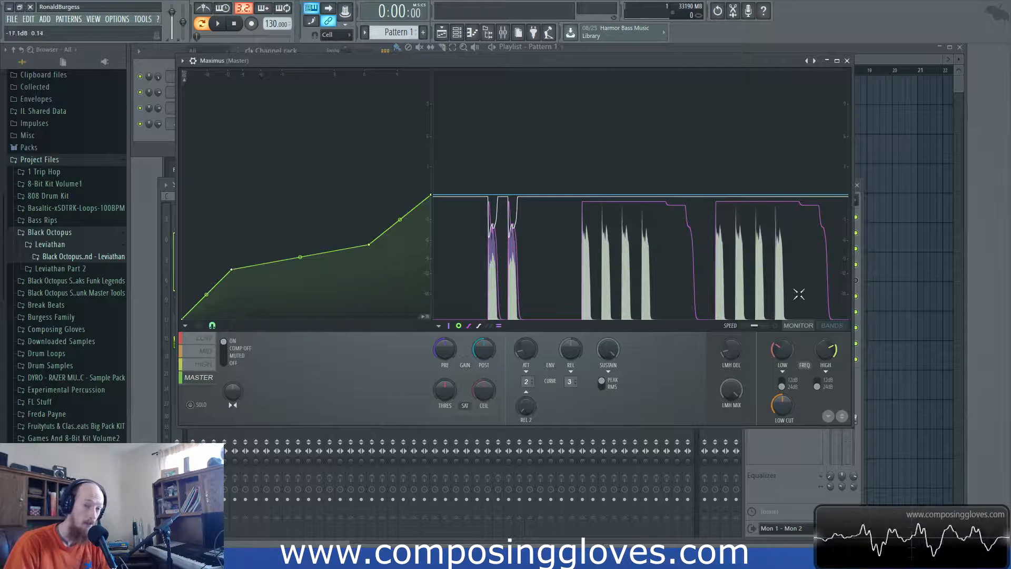
drag(370, 245, 307, 195)
right_click(236, 268)
click(254, 287)
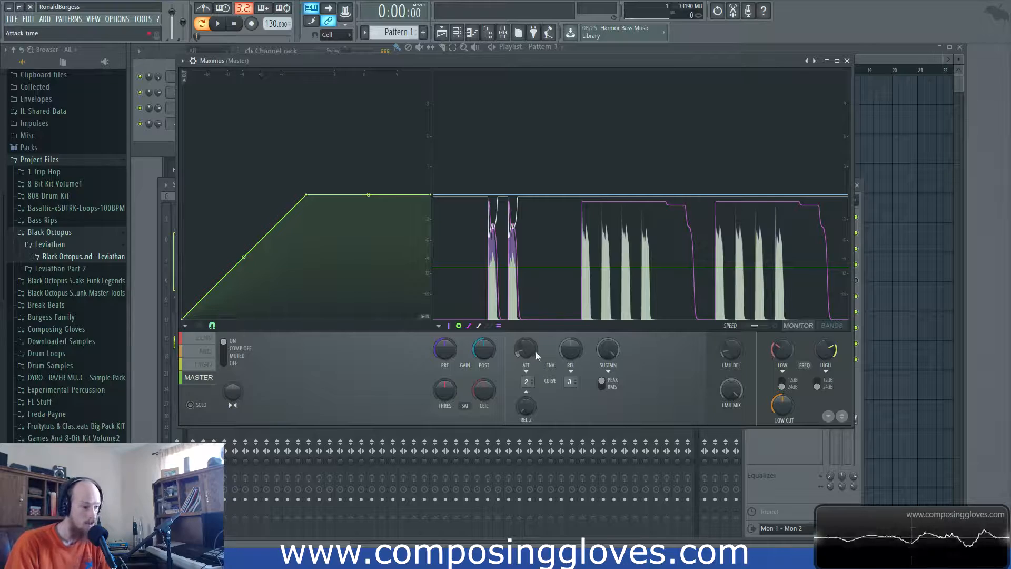
Hide the monitor's white gain line and reshape the master curve with a lower point and a 0 dB knee at a higher input level
click(469, 326)
click(458, 326)
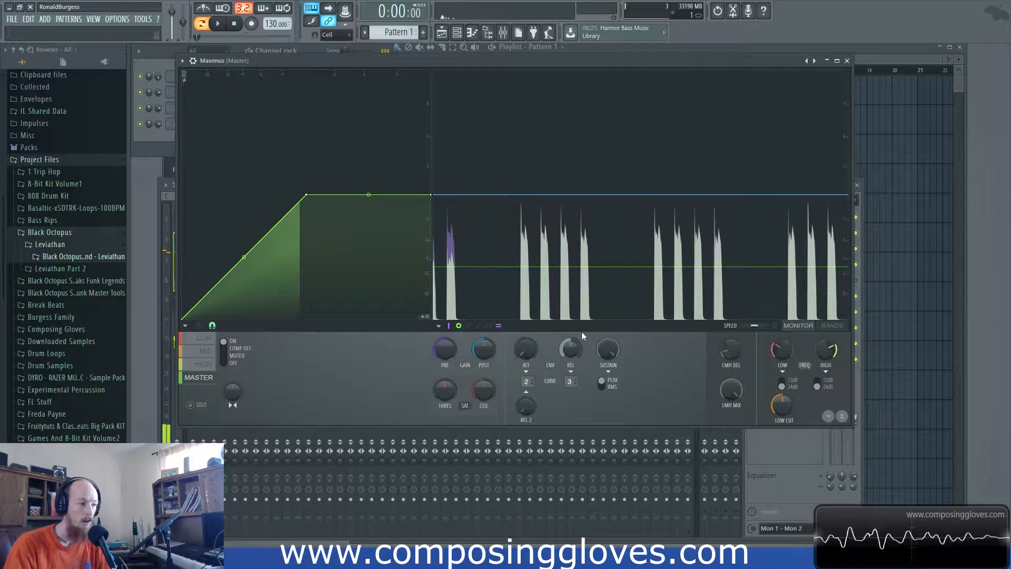
drag(308, 193, 396, 197)
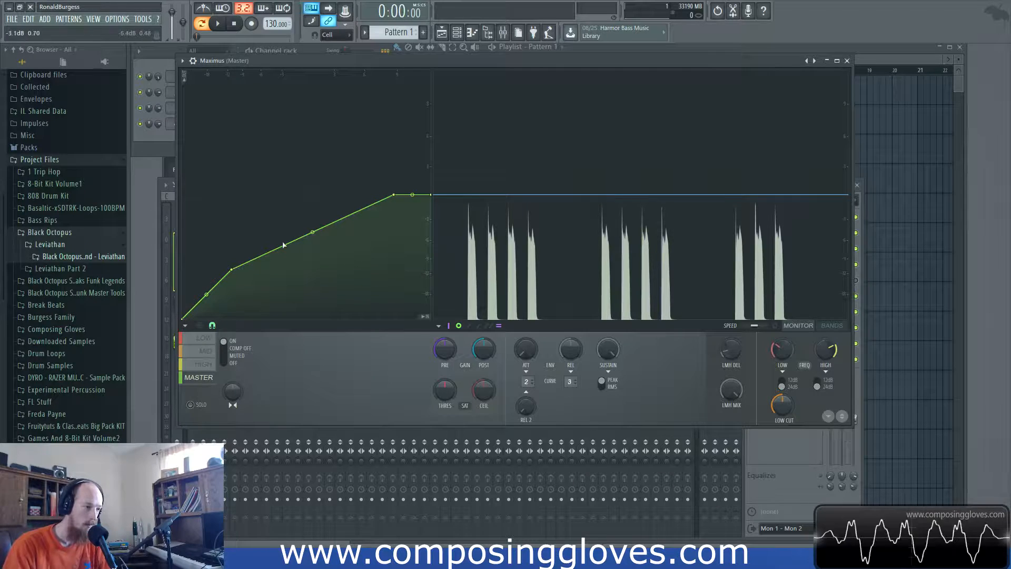
click(469, 326)
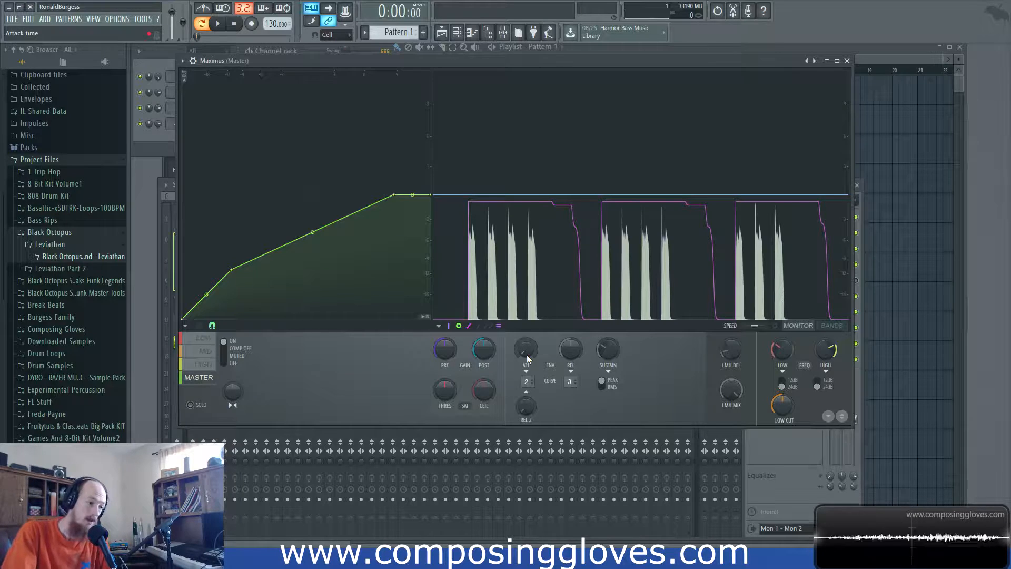
Set the master band's attack and release times to 0 ms
drag(528, 359, 528, 348)
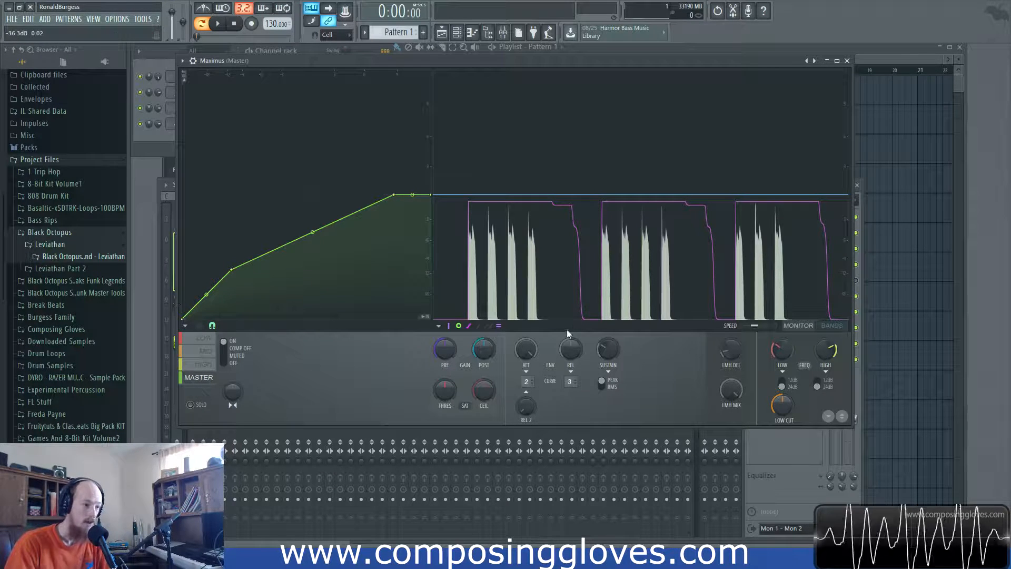
drag(521, 349, 522, 405)
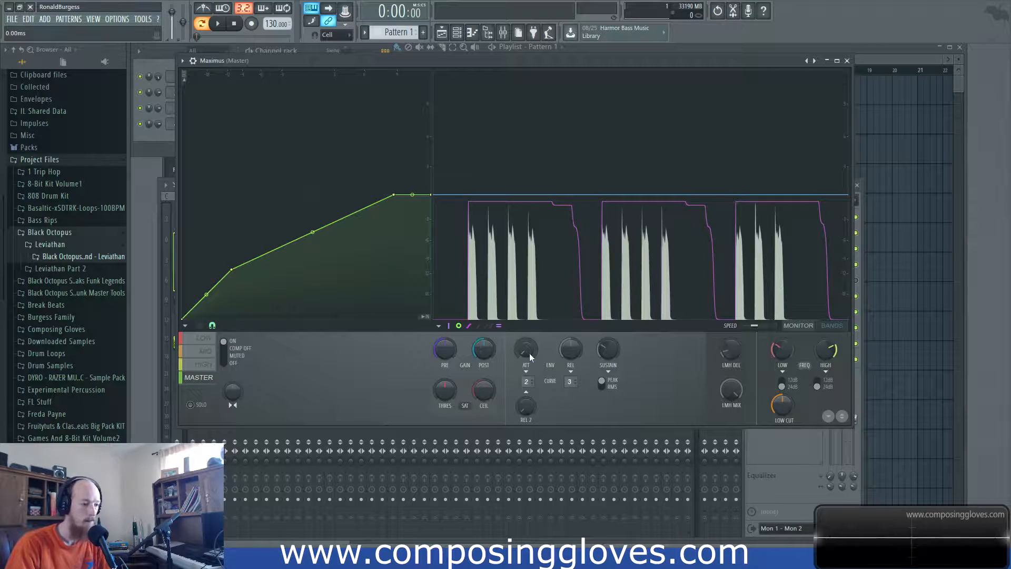
drag(523, 352, 526, 401)
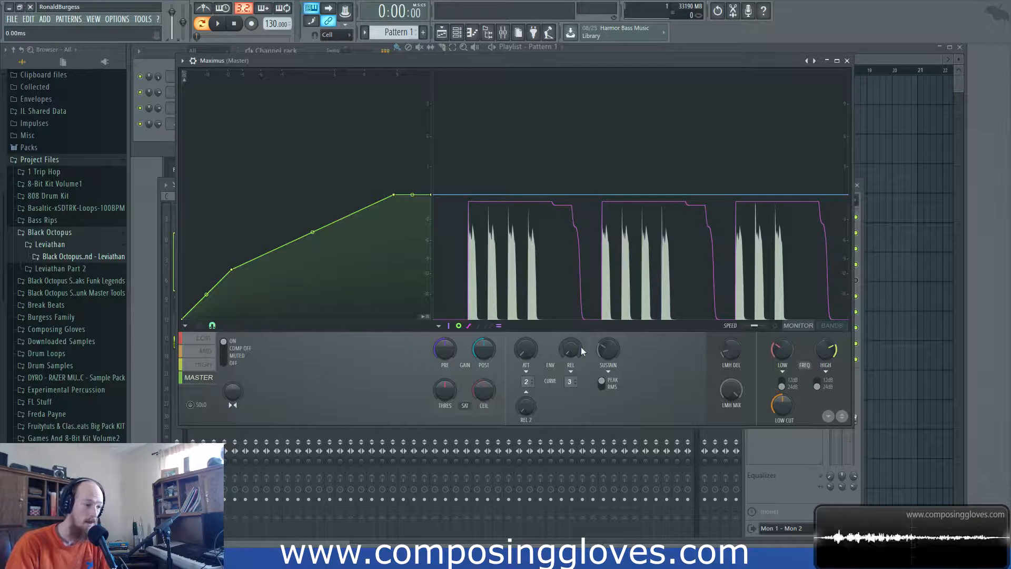
Play the pattern to compare a 0 ms master release with a 101.50 ms release
key(space)
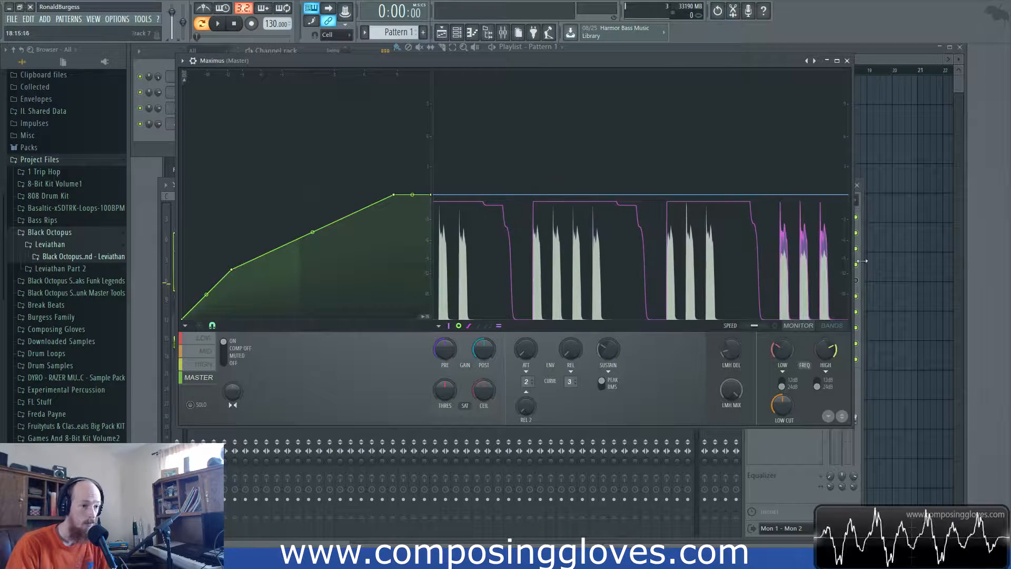
key(space)
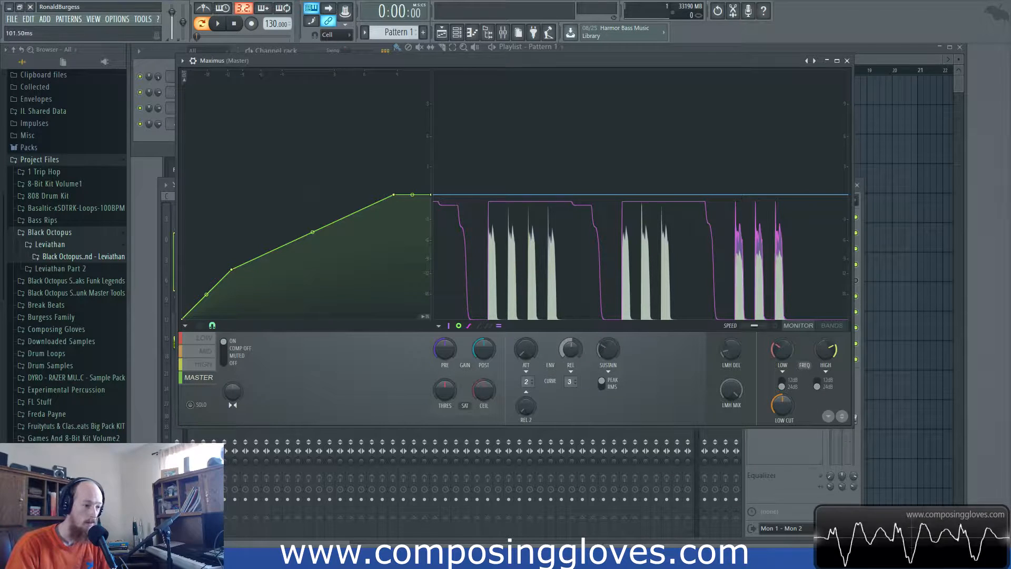
key(space)
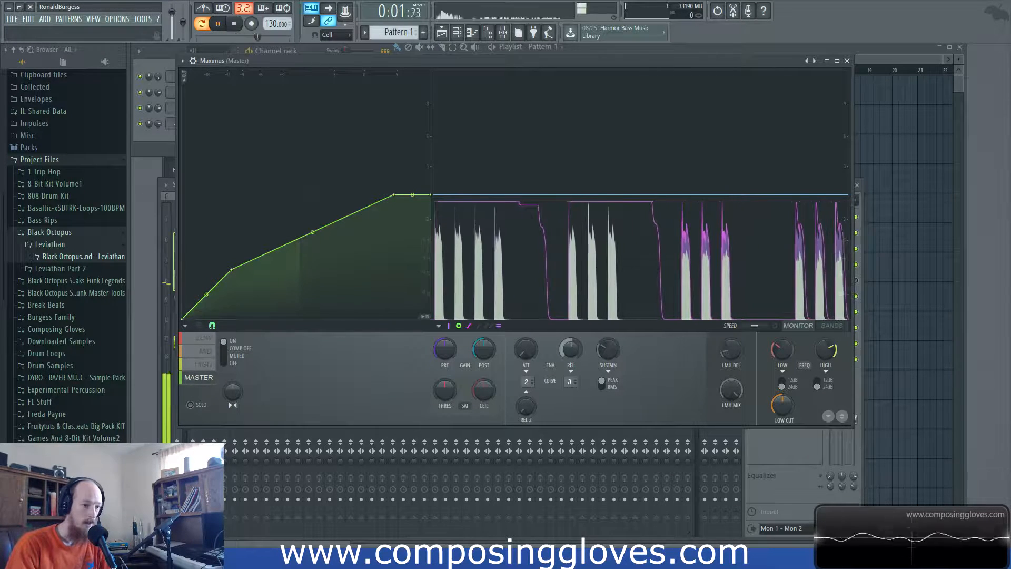
key(space)
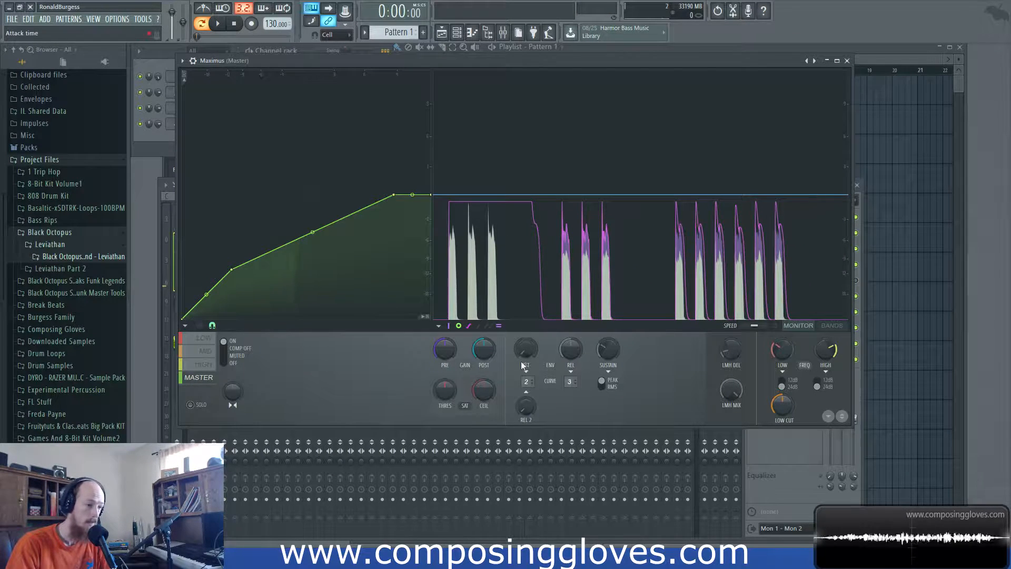
Raise the master attack time to maximum and play the pattern to examine the delayed compression
drag(529, 353, 529, 316)
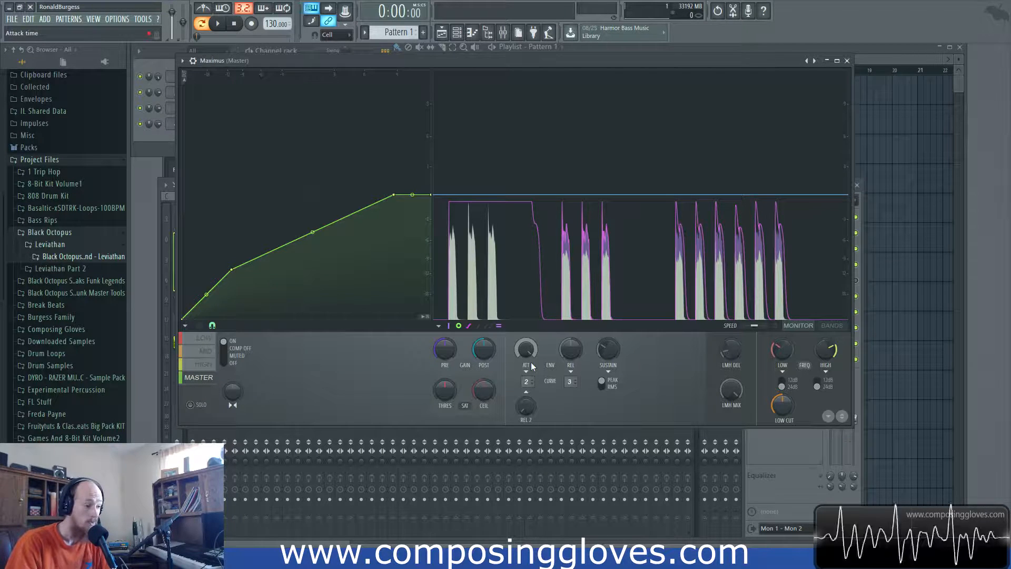
key(space)
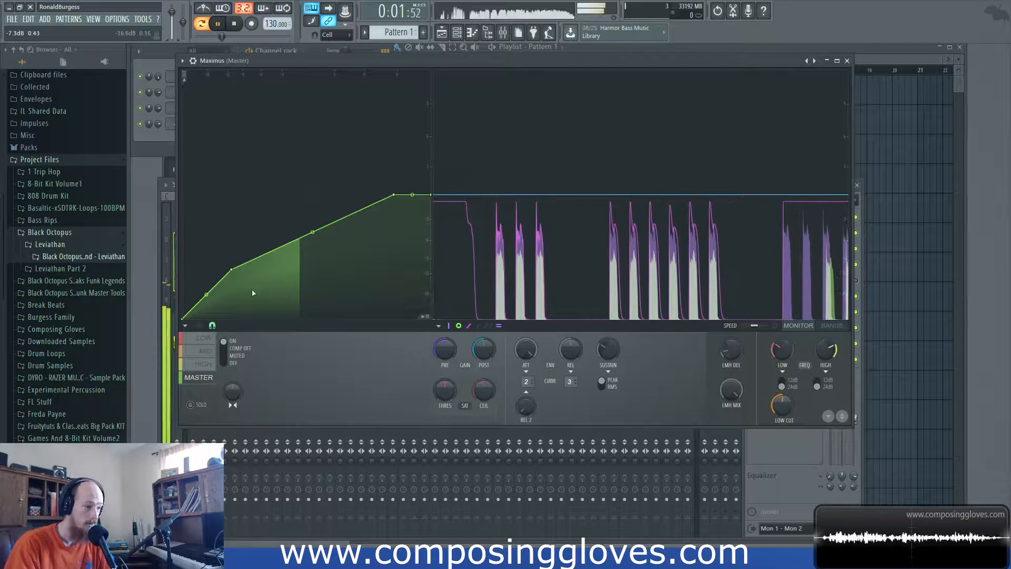
key(space)
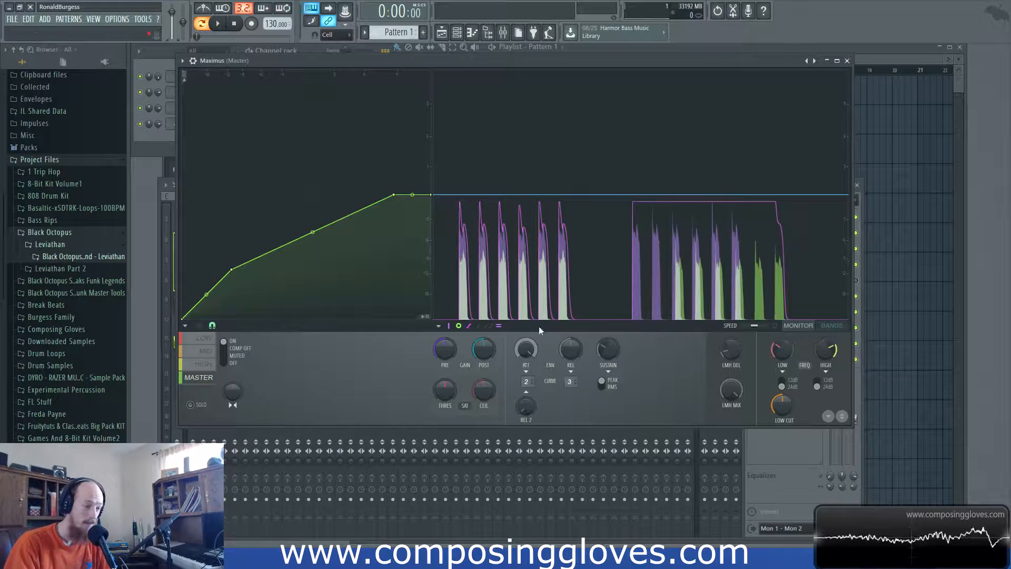
Return the master attack to its short default time and view the HIGH band's curve before going back to the master band
click(524, 350)
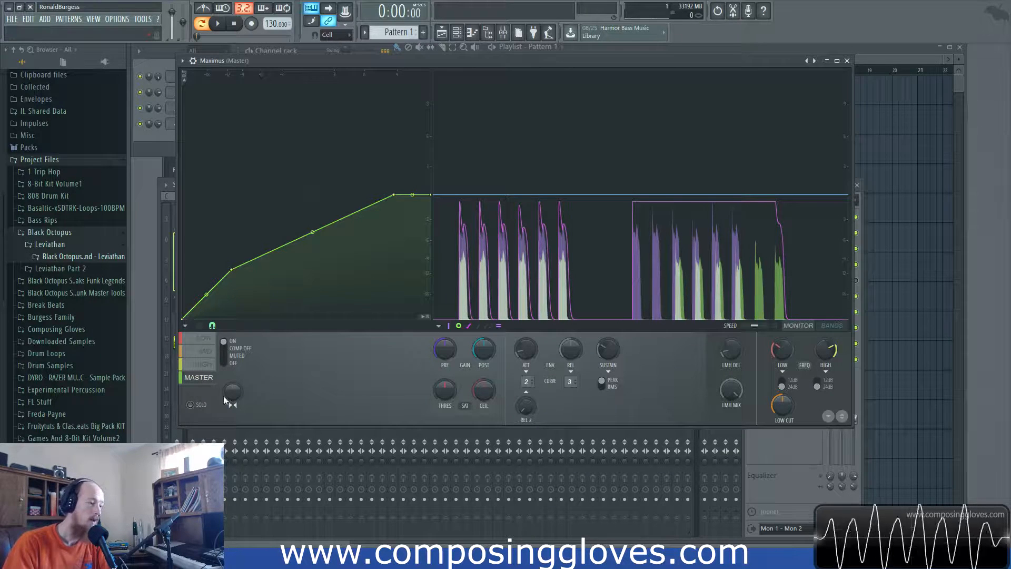
click(205, 364)
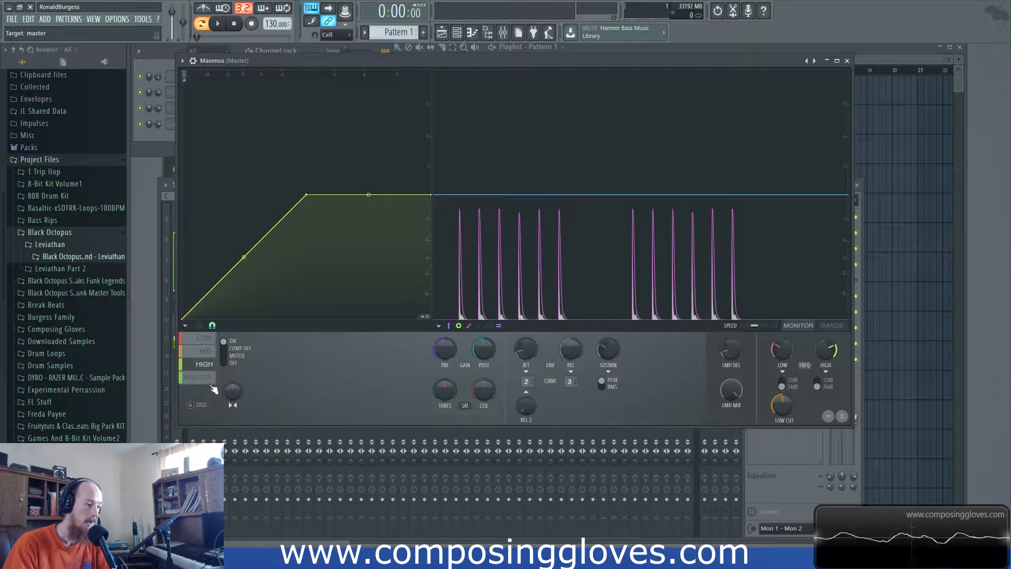
click(207, 378)
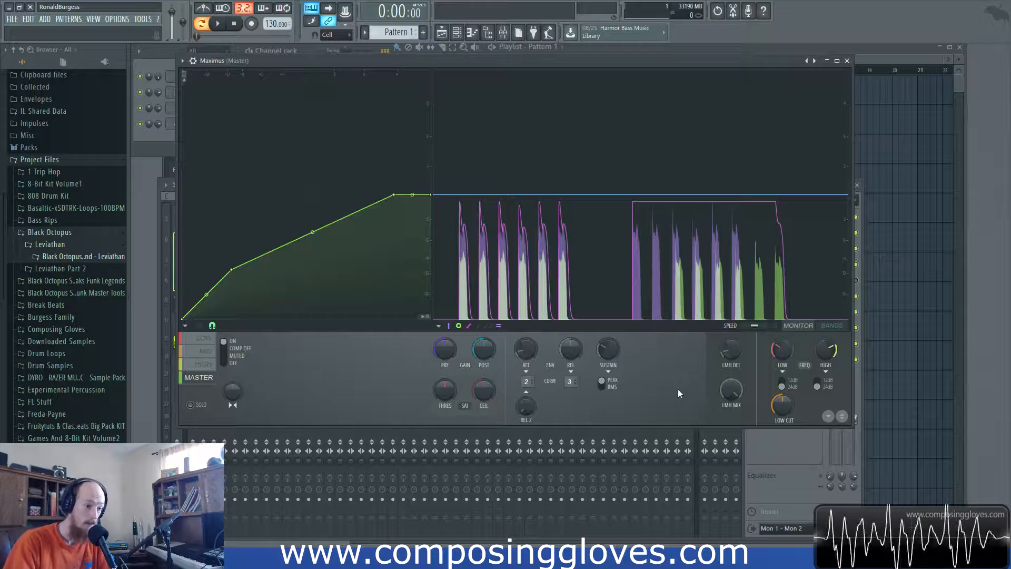
Try extreme compression by pulling both master curve points far down with a 71.02 ms attack, and play the pattern
drag(536, 361, 537, 346)
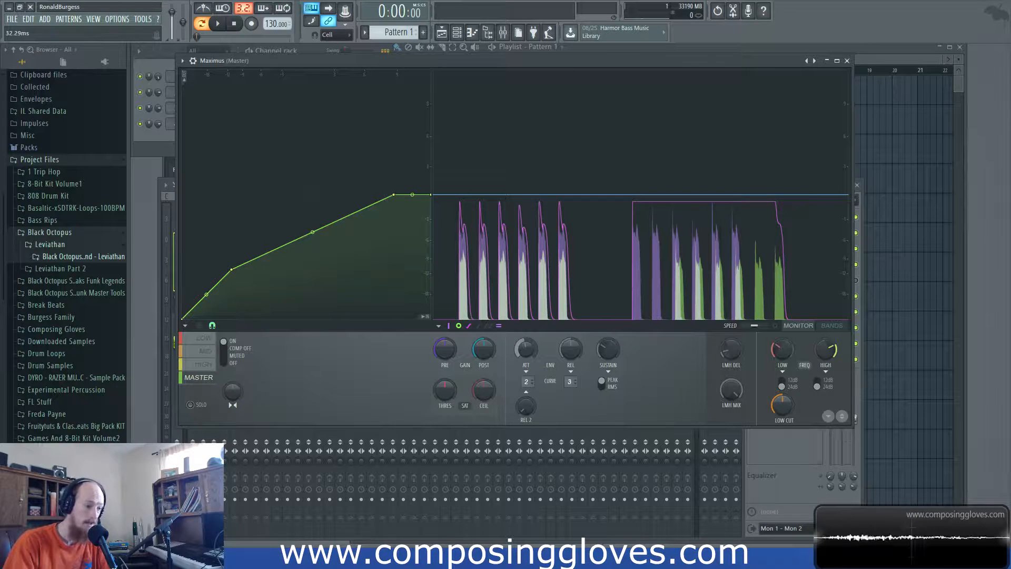
drag(231, 270, 303, 312)
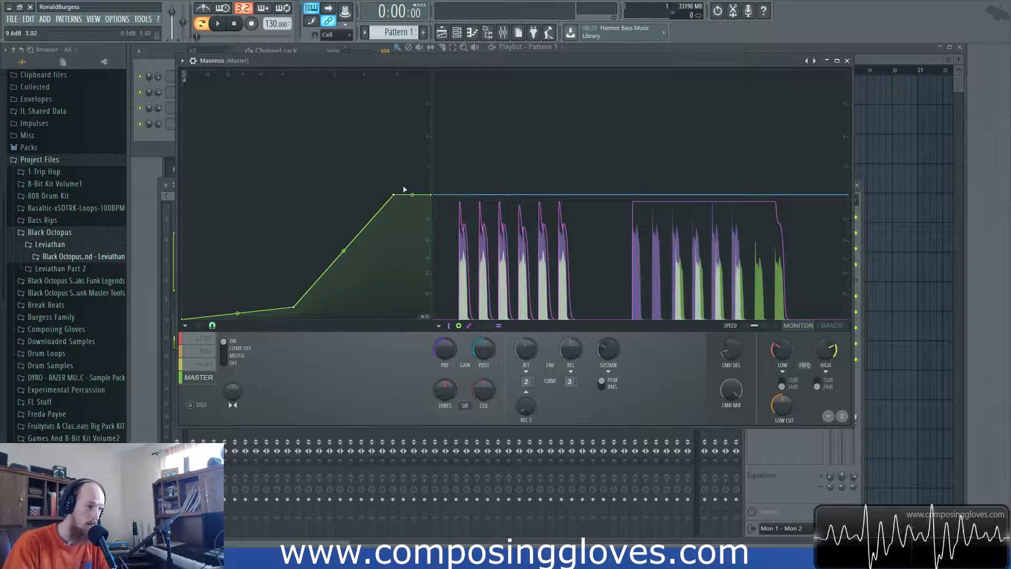
drag(399, 197, 404, 295)
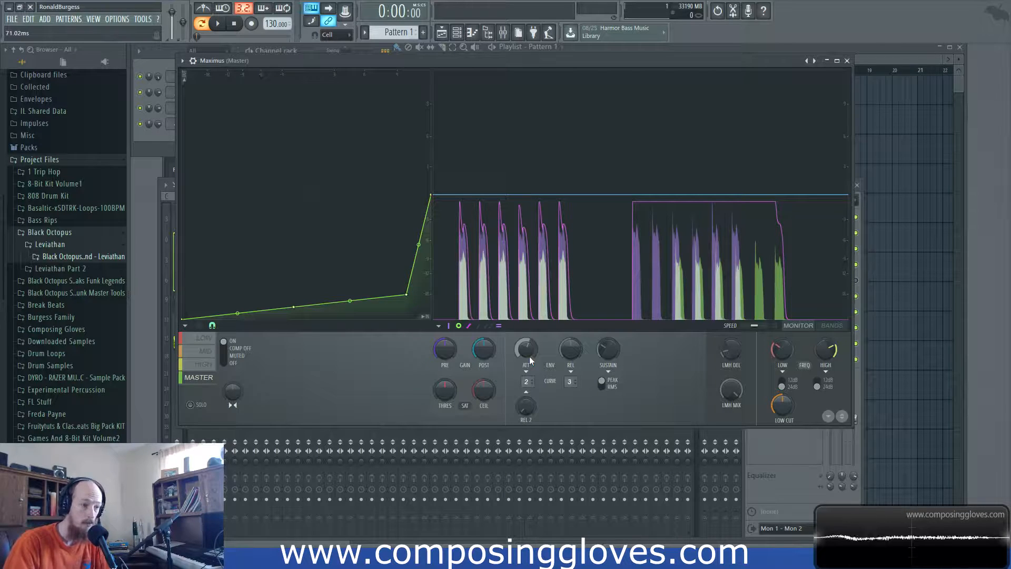
key(space)
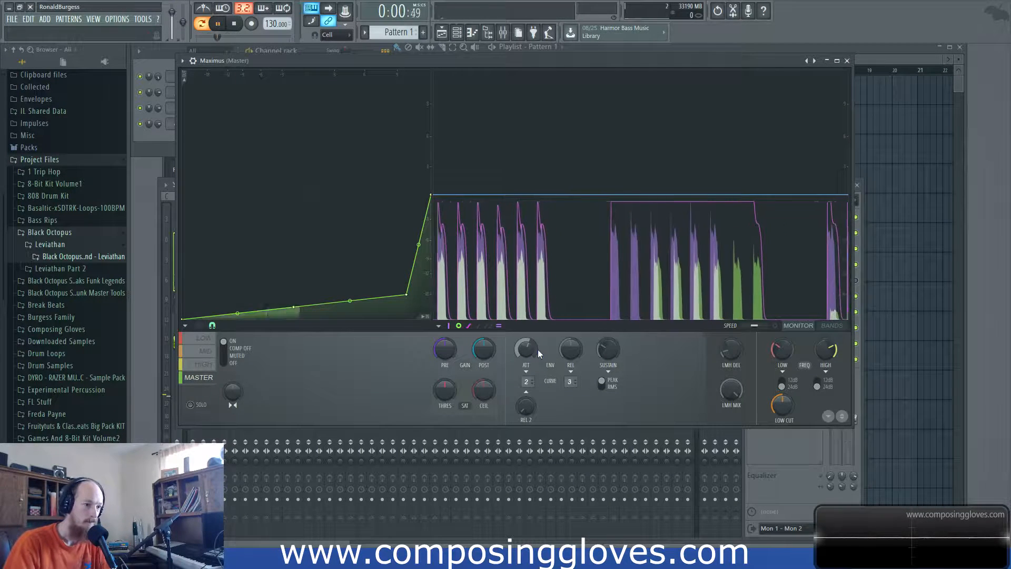
key(space)
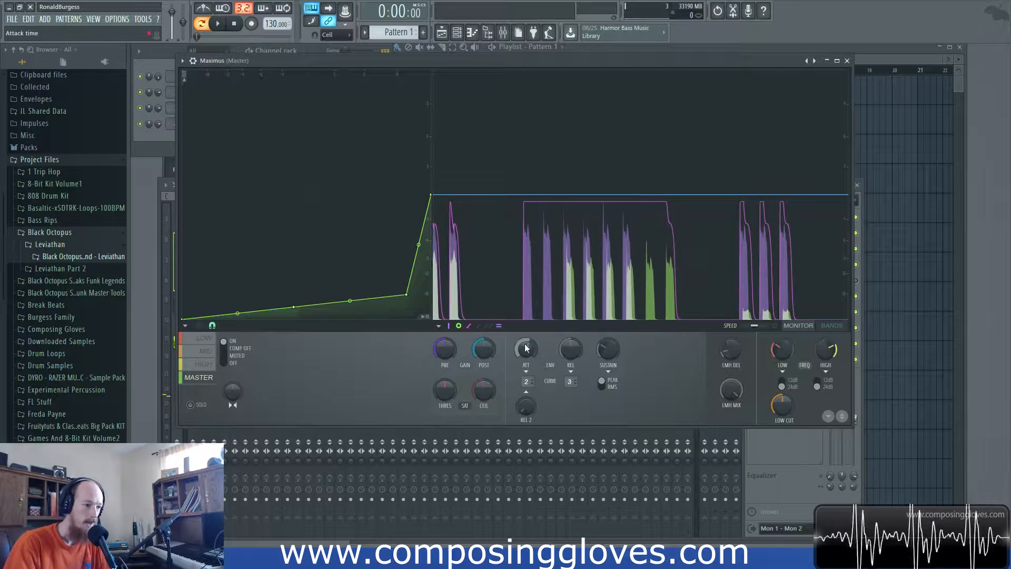
Delete the third point of the master curve and move the remaining middle point back to 0 dB
right_click(406, 295)
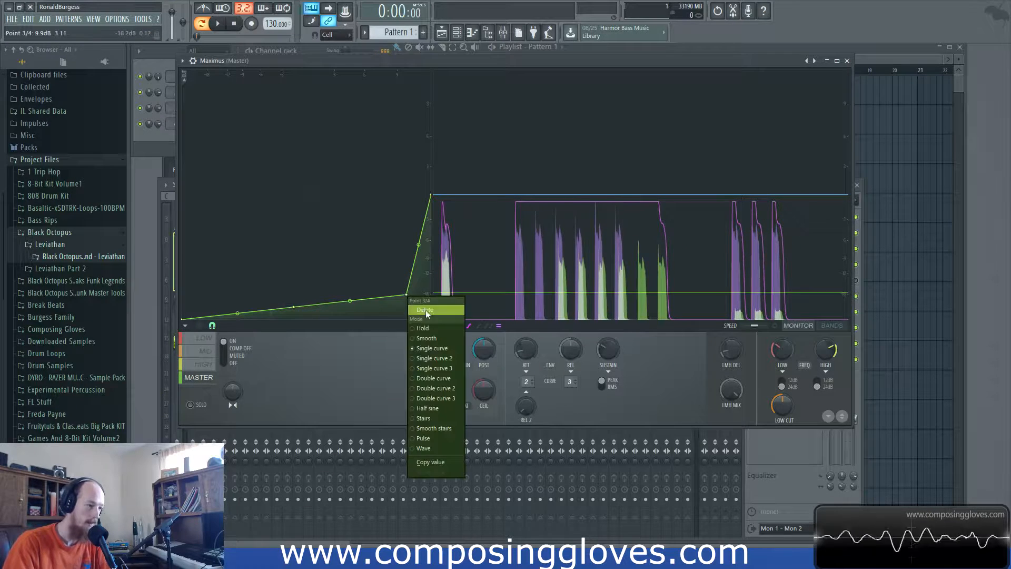
click(426, 312)
drag(294, 307, 306, 195)
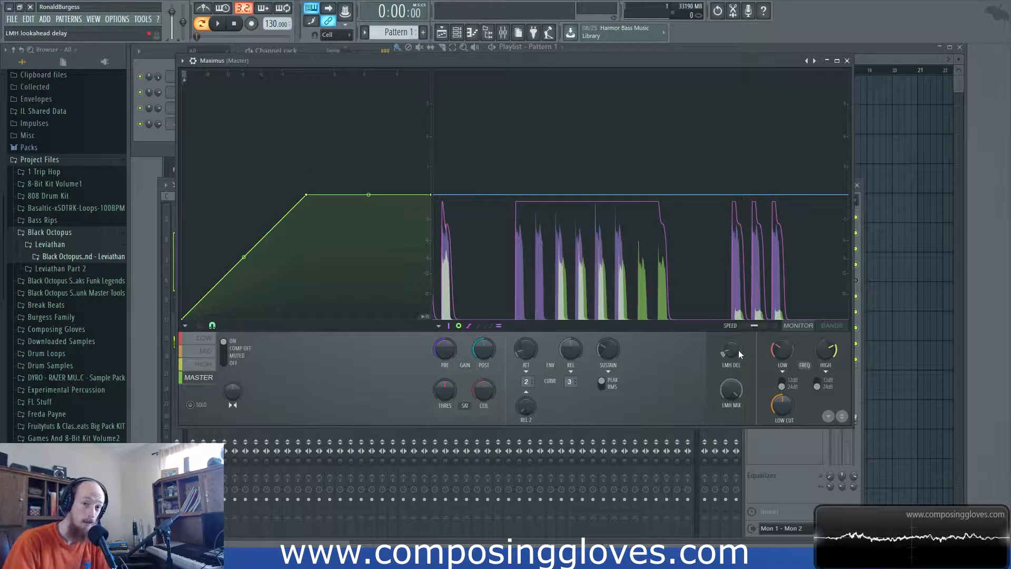
Compare the curves and envelopes of the LOW, MID and HIGH bands and return to the master band
click(204, 351)
click(204, 365)
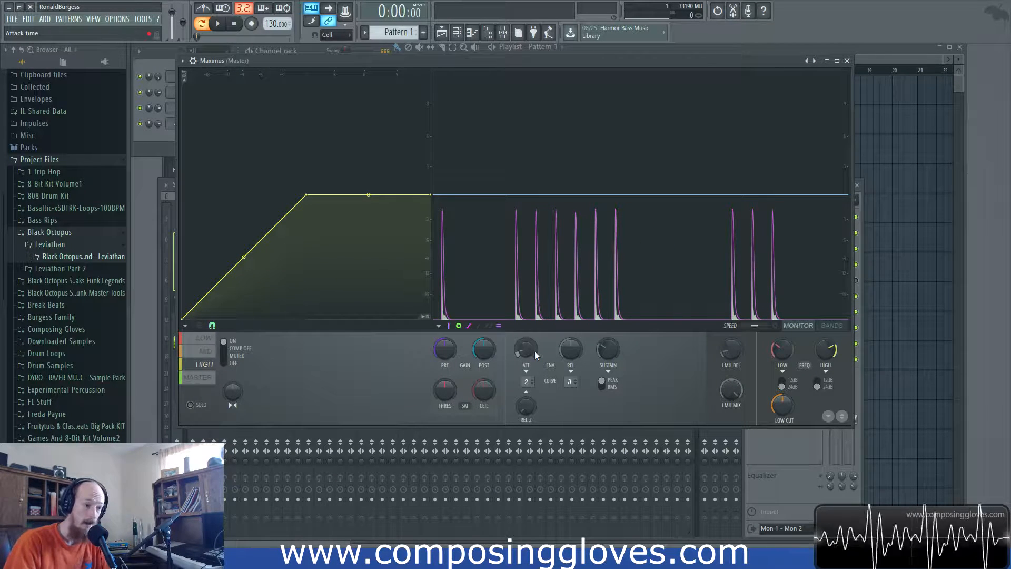
drag(524, 350, 524, 335)
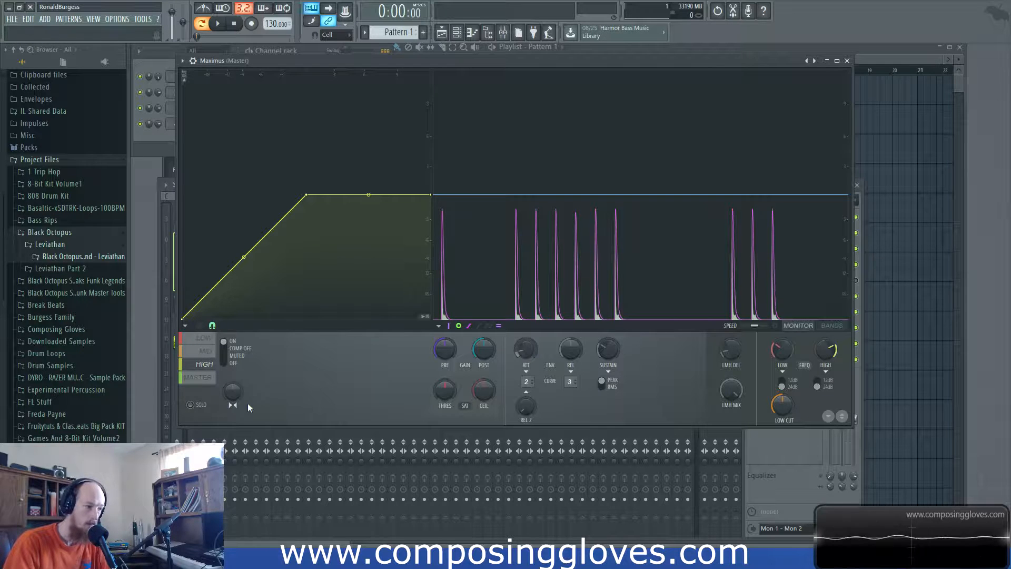
click(204, 339)
click(205, 364)
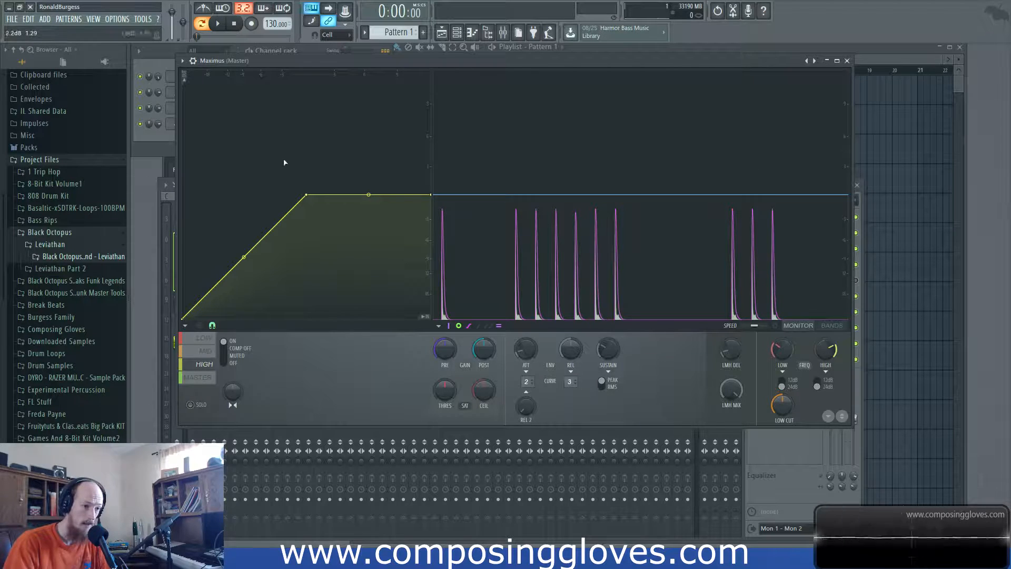
click(204, 351)
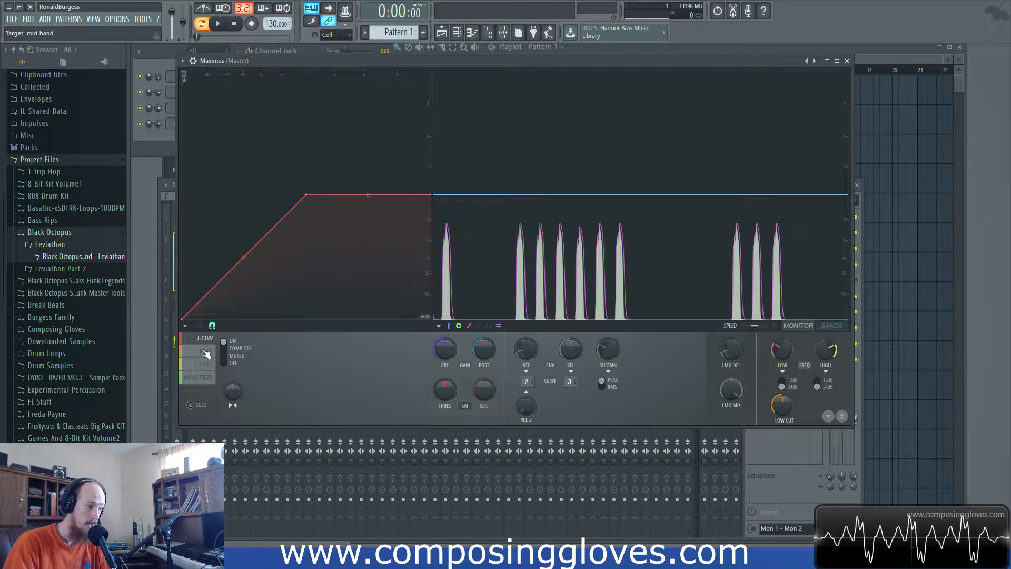
click(199, 378)
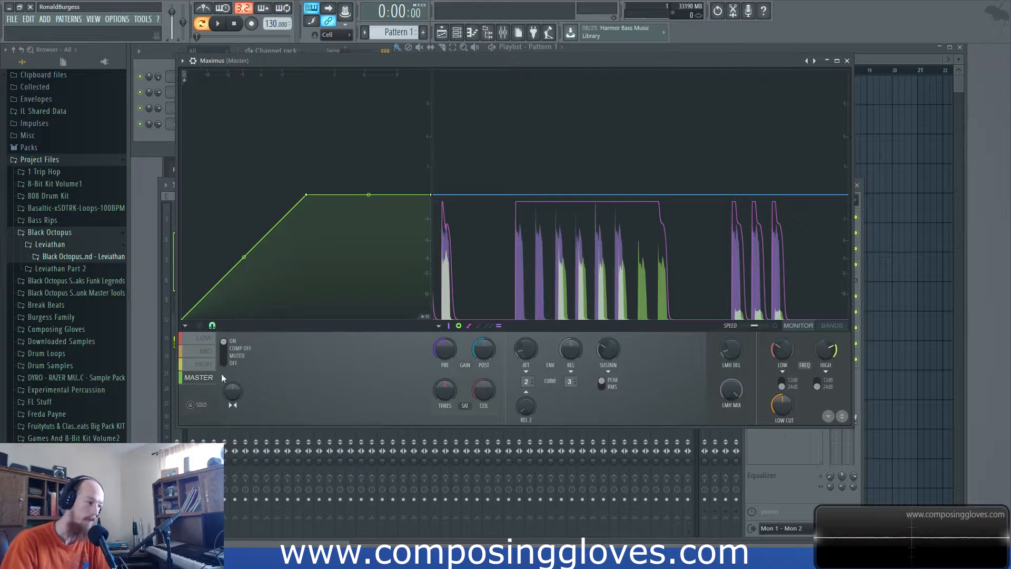
Set the LOW band, the MID band and the master to OFF, and select the HIGH band with its processing left on
click(204, 364)
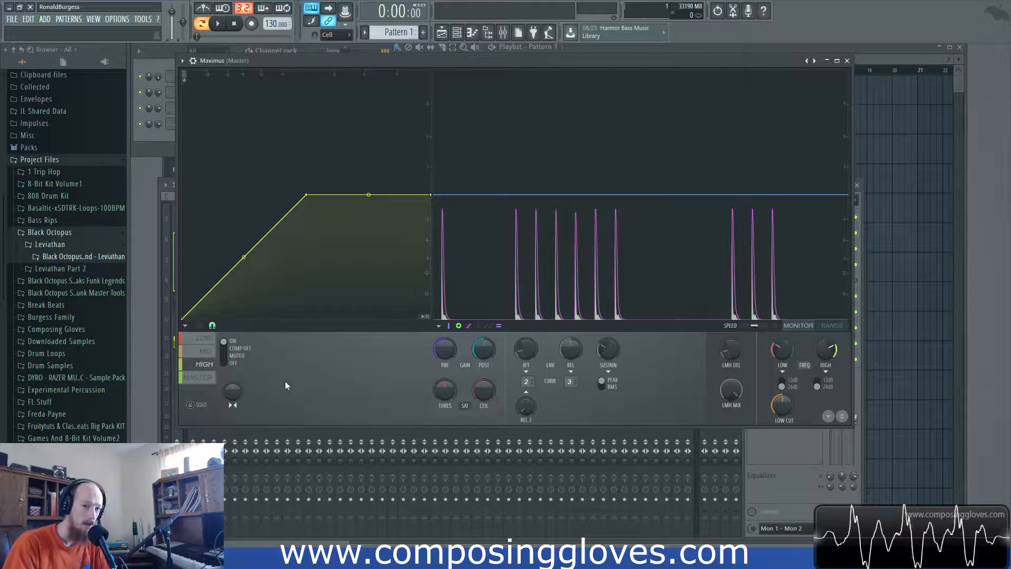
click(206, 351)
click(223, 349)
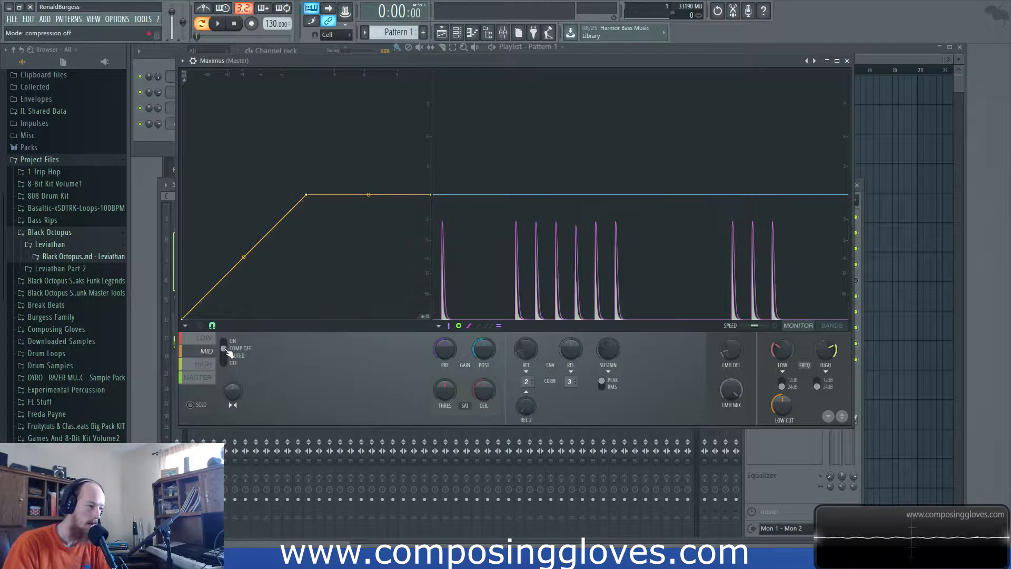
click(205, 338)
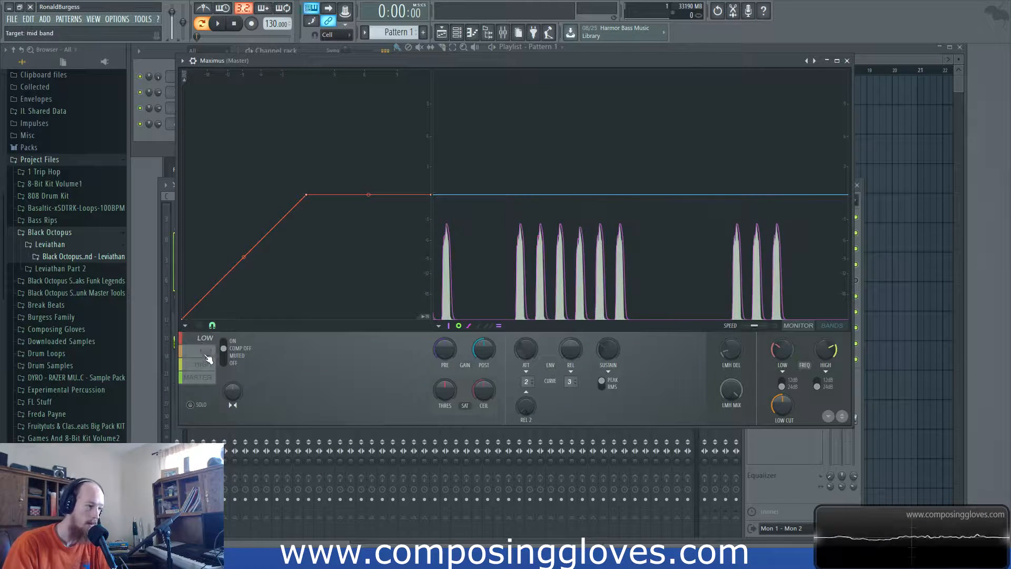
click(205, 351)
click(228, 363)
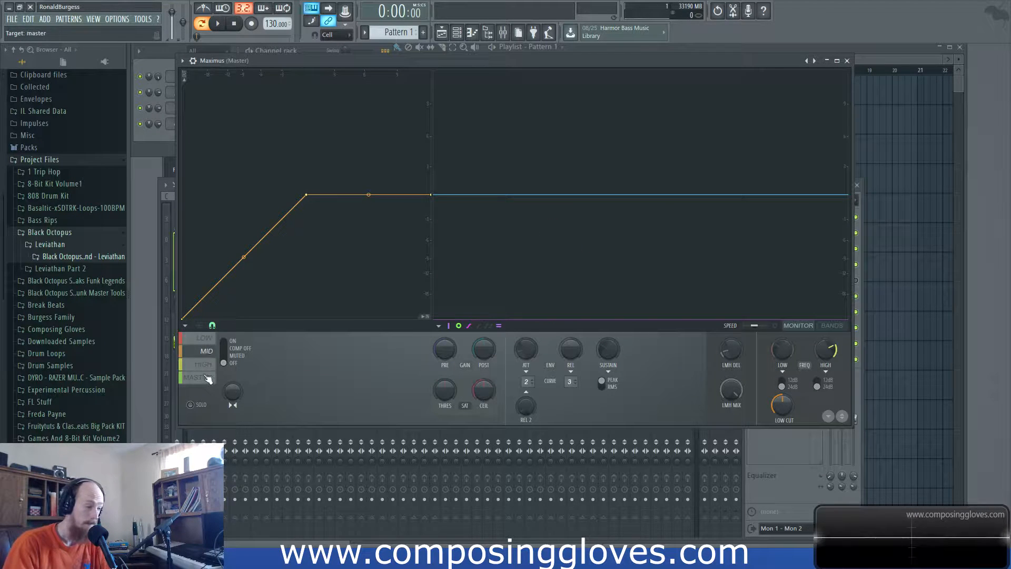
click(206, 366)
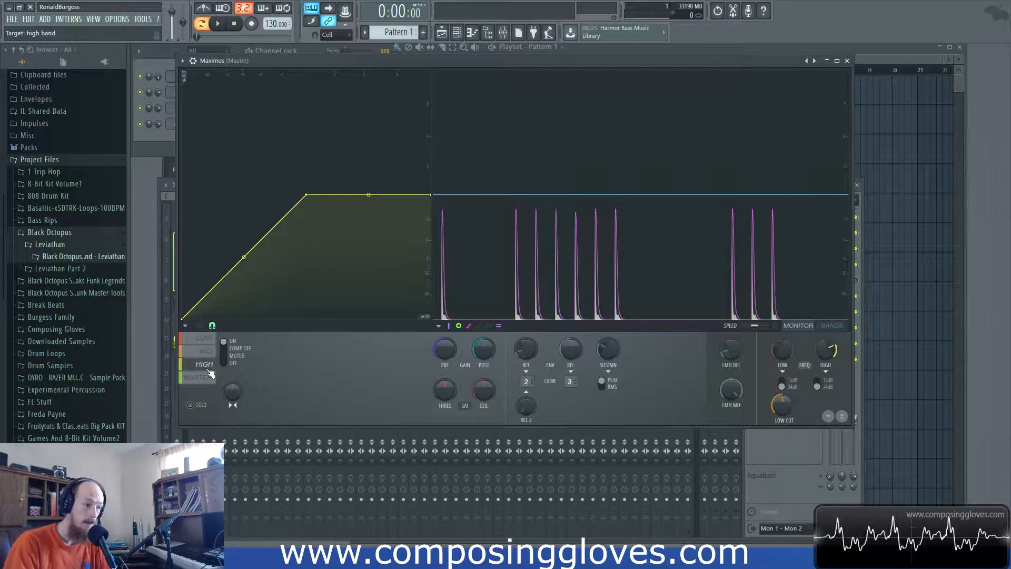
click(219, 378)
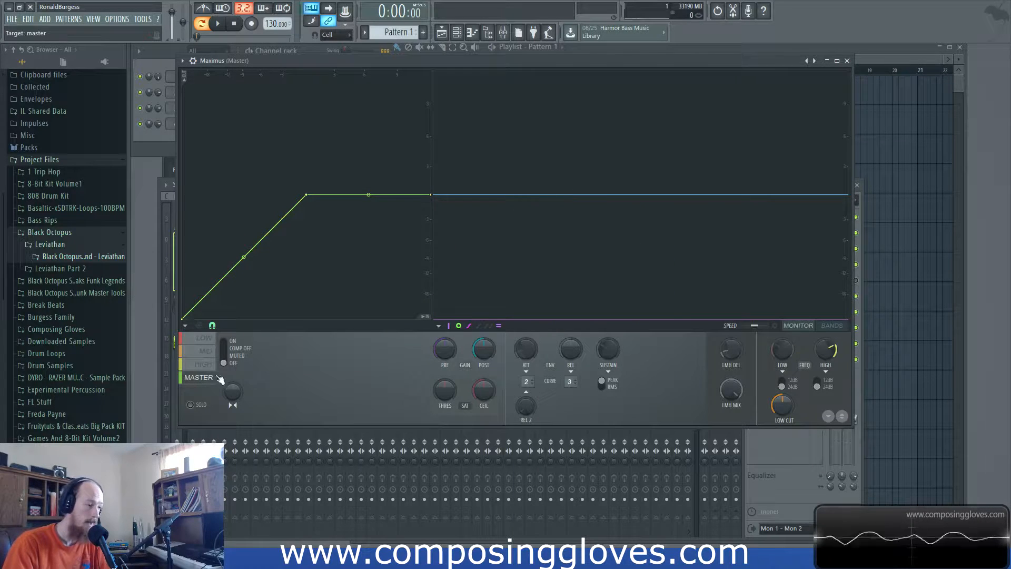
click(203, 365)
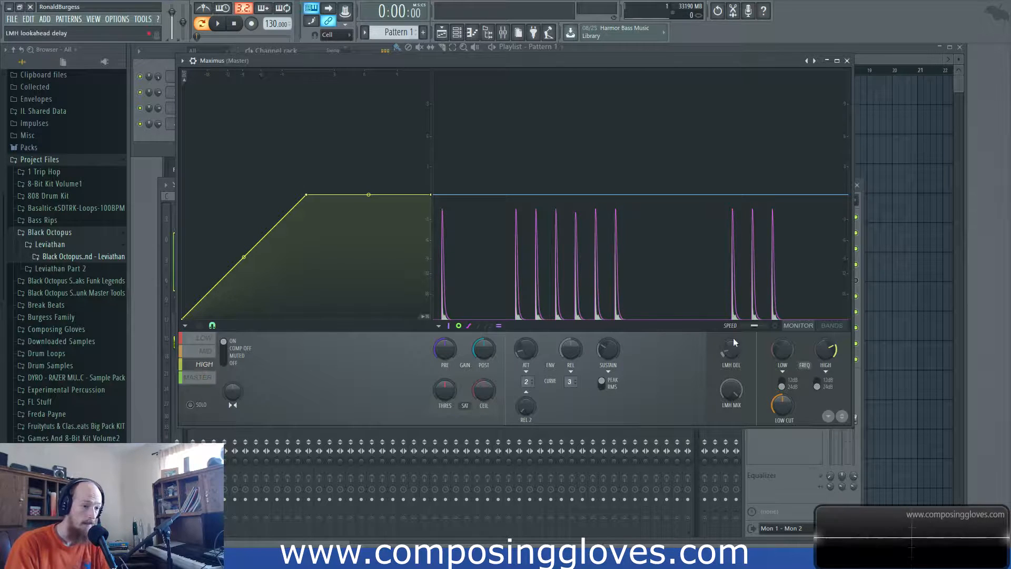
Lower the HIGH band's crossover frequency to its minimum in the bands display, and return to the monitor display
click(832, 326)
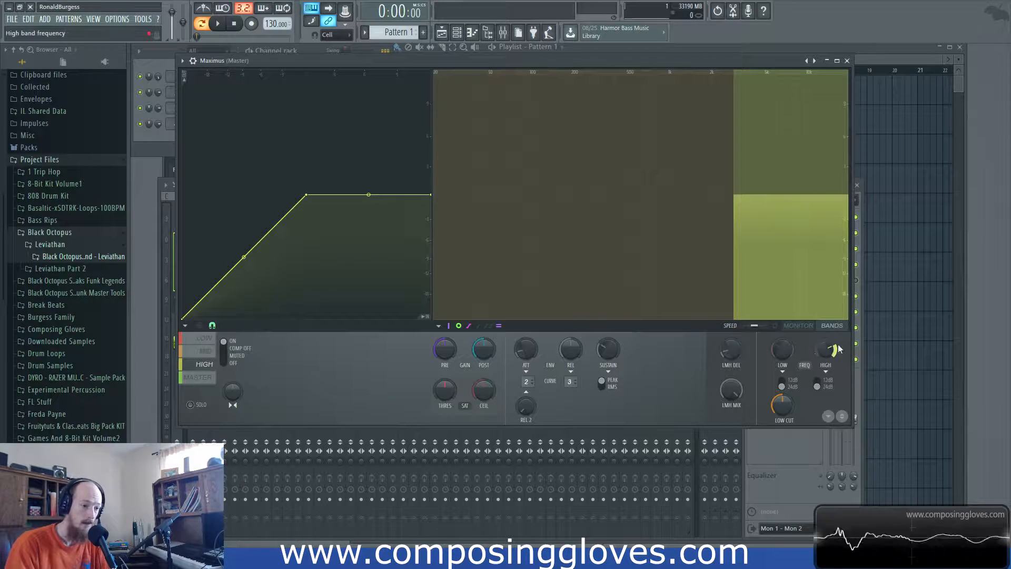
drag(828, 352, 829, 432)
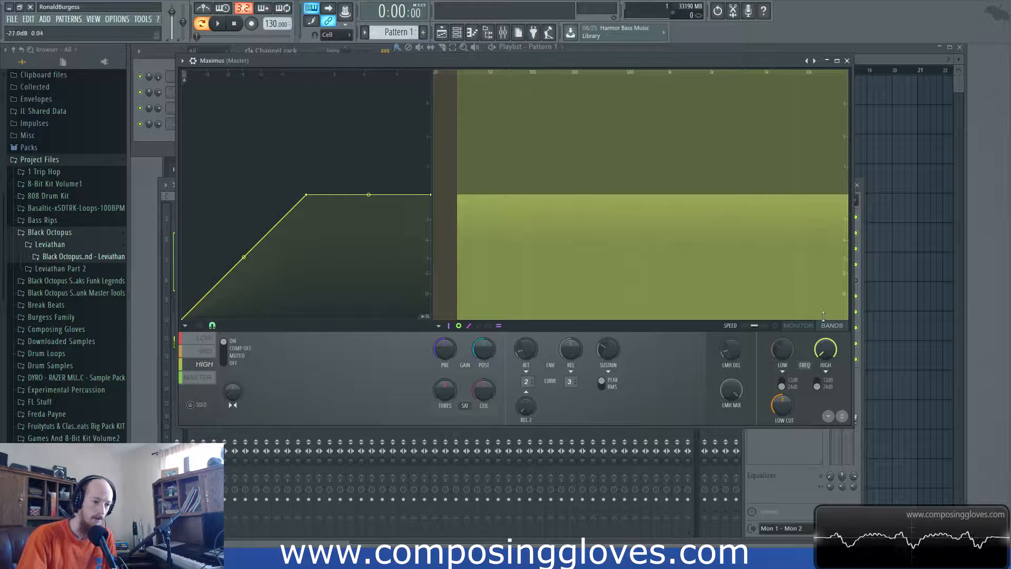
click(799, 326)
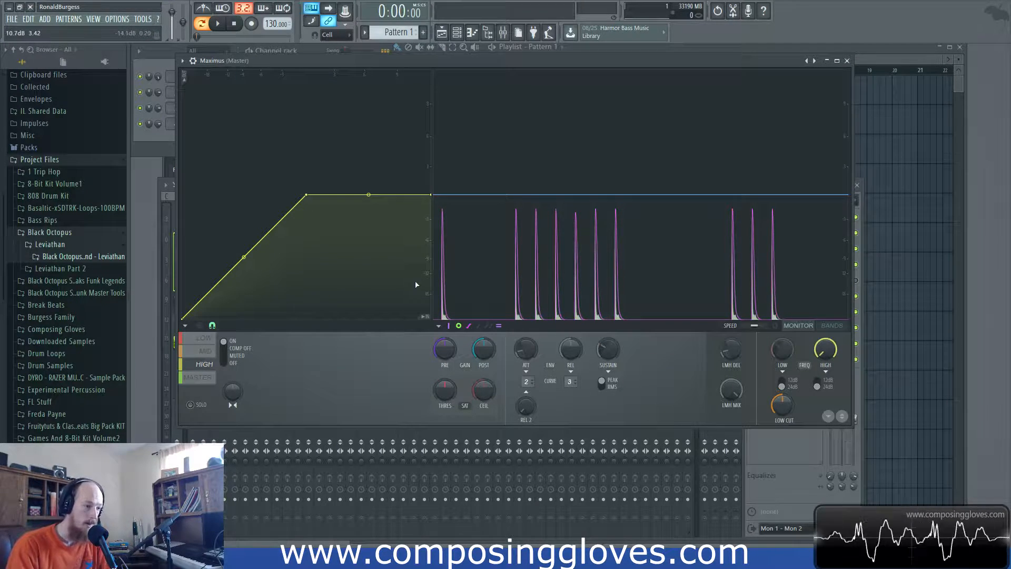
Check the mode, curve and envelope of the LOW, MID, HIGH and master bands in turn, ending on HIGH
click(199, 379)
click(202, 362)
click(203, 350)
click(201, 339)
click(202, 351)
click(200, 378)
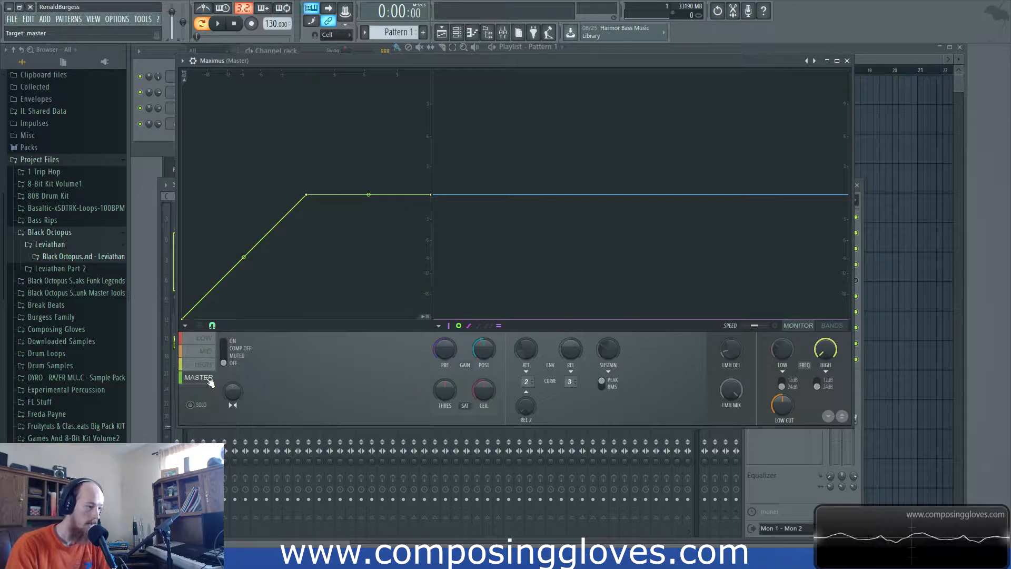
click(204, 364)
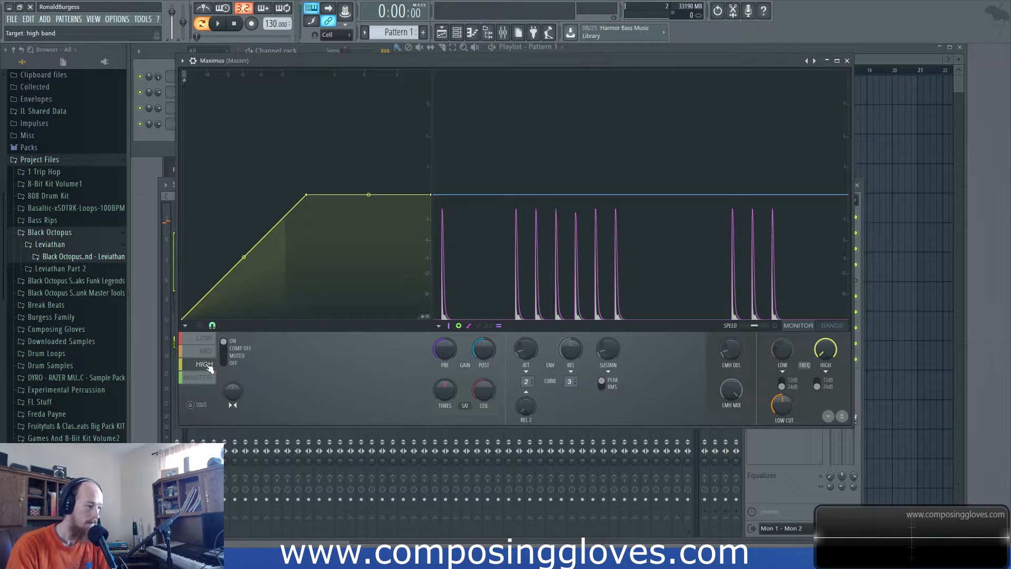
click(210, 379)
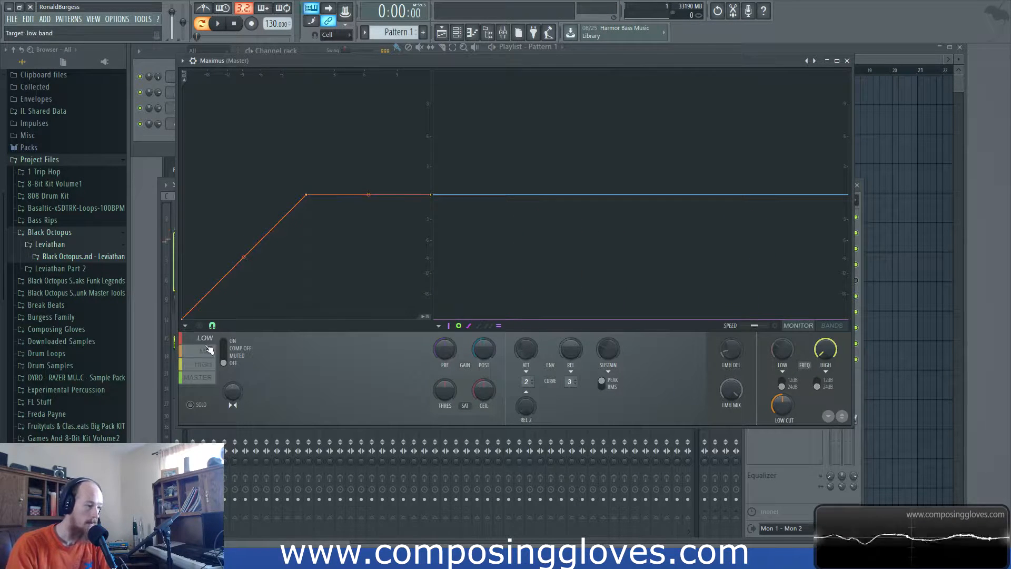
click(206, 365)
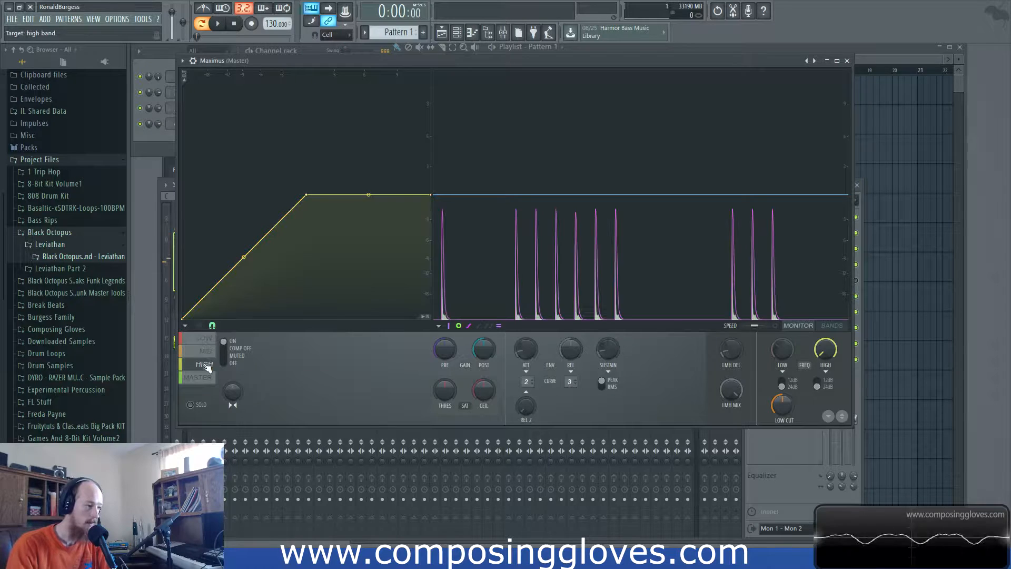
click(158, 367)
click(409, 81)
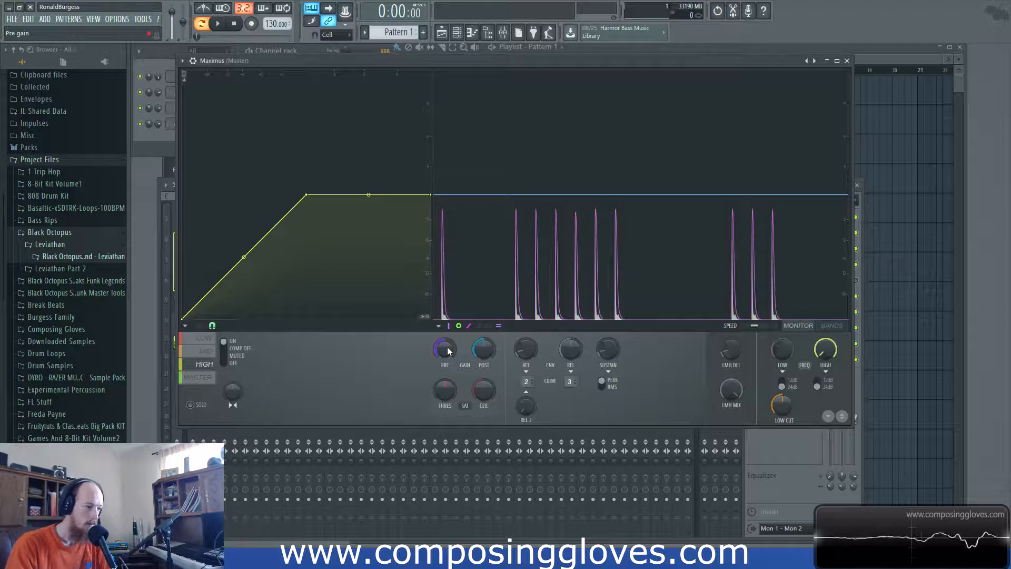
Adjust the Kick channel's volume in the channel rack while the pattern plays, and return to Maximus
click(163, 287)
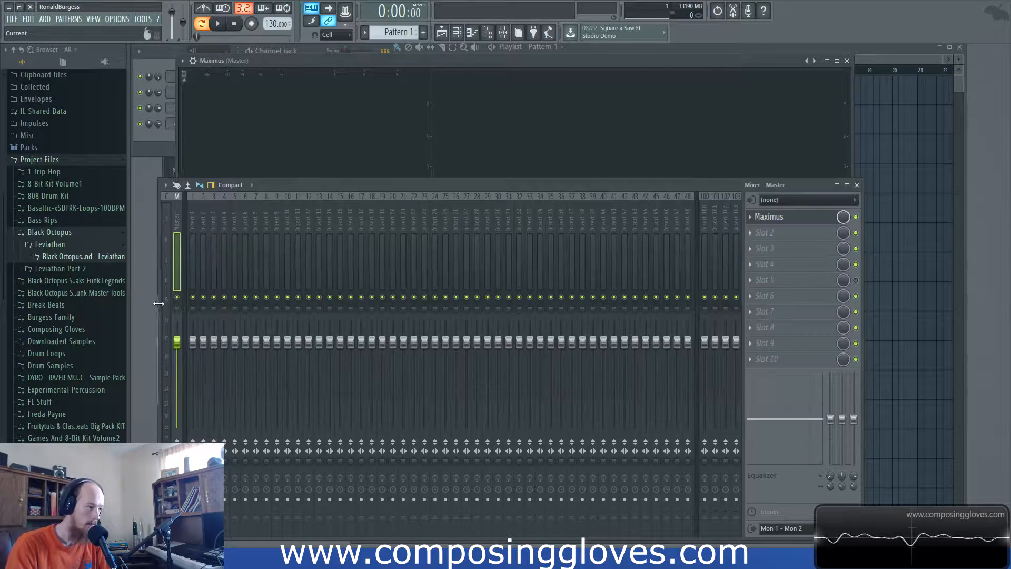
click(151, 150)
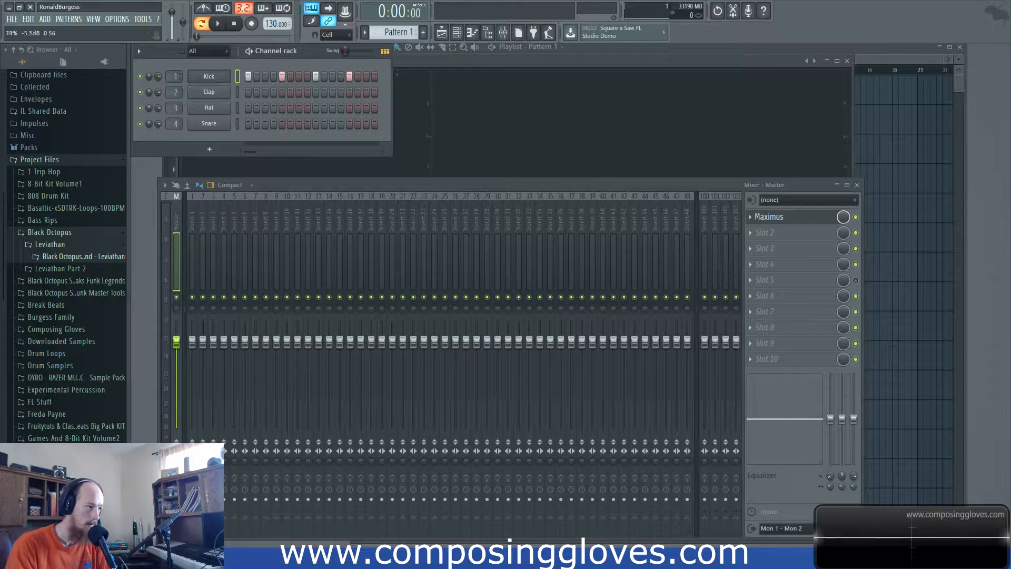
key(space)
drag(157, 77, 157, 71)
key(space)
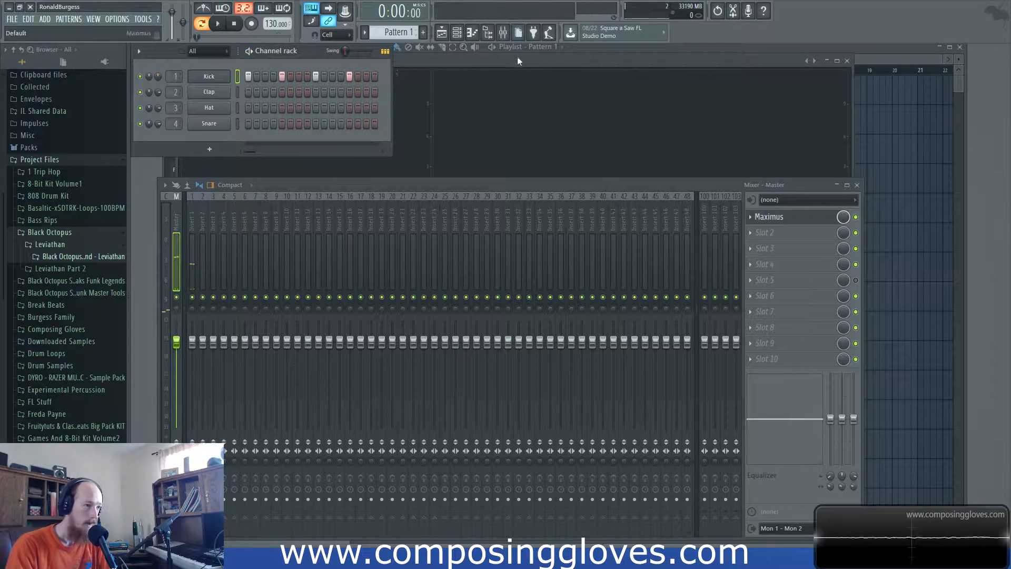
click(517, 58)
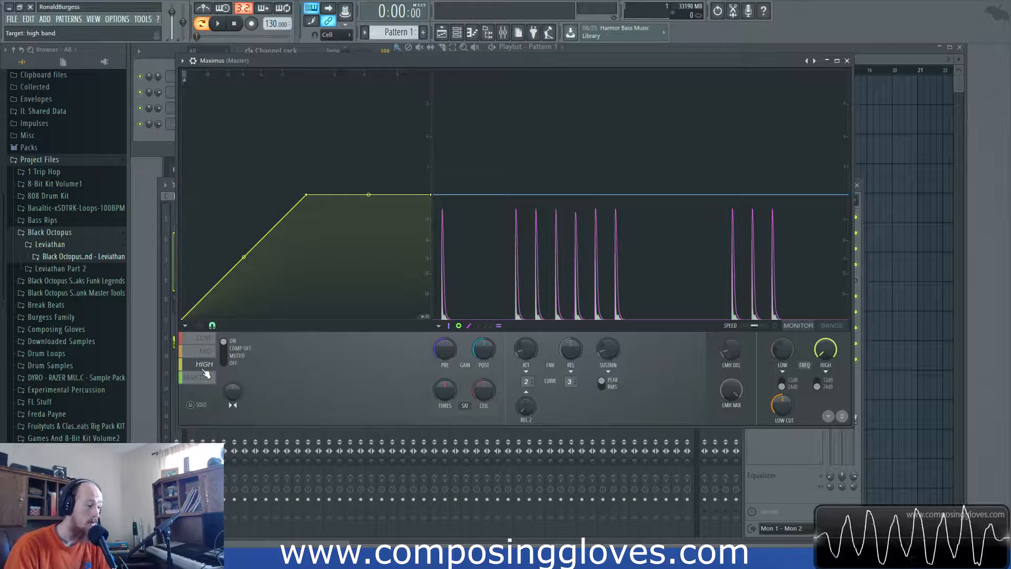
Test playback with the HIGH band in view, set the master to COMP OFF, and reselect the HIGH band
key(space)
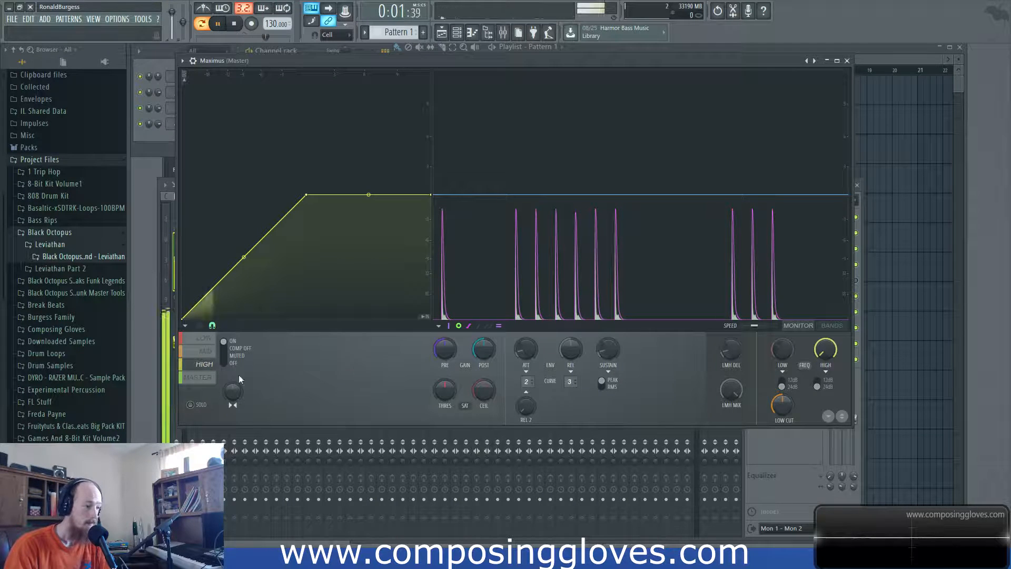
key(space)
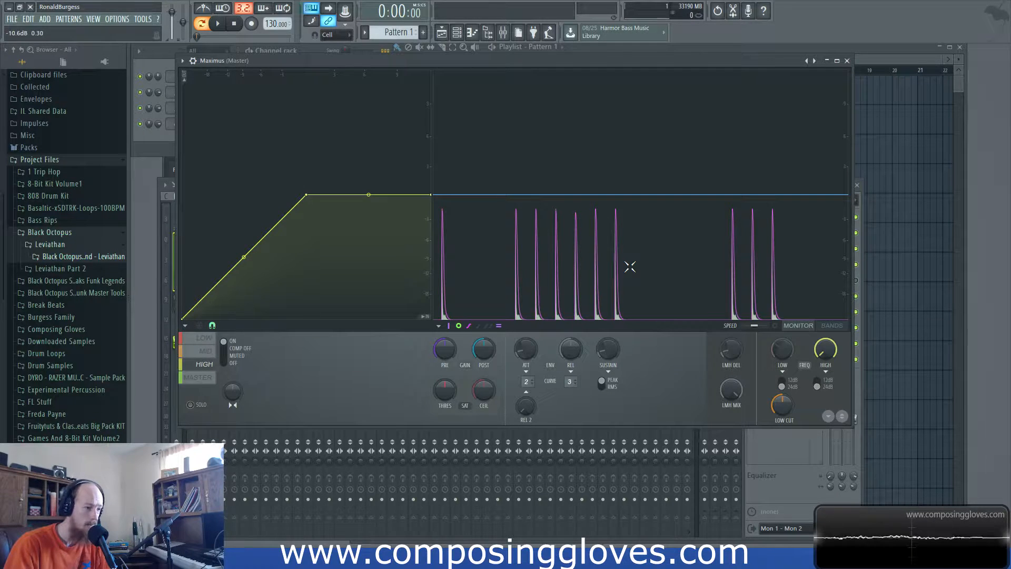
click(198, 381)
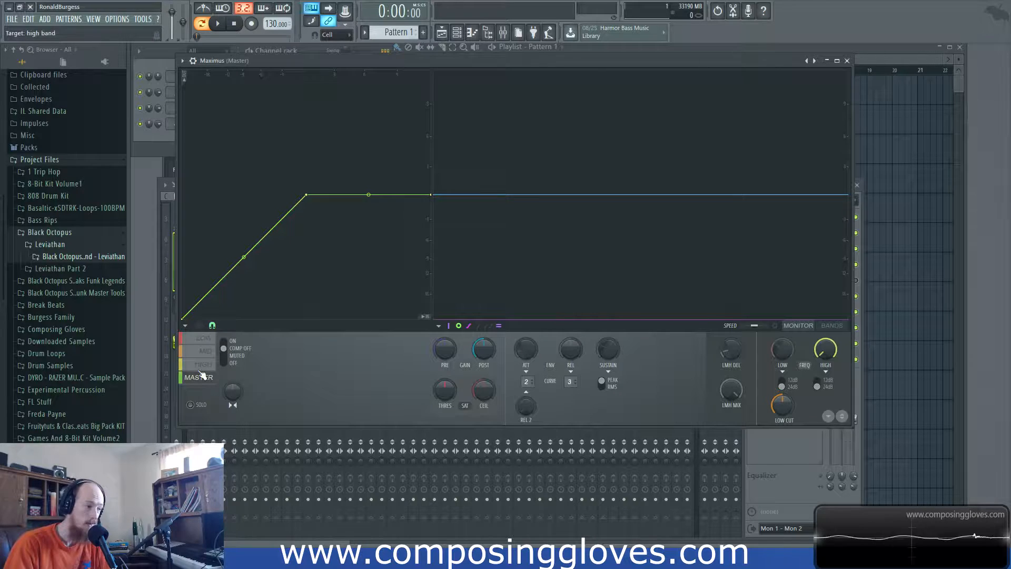
click(204, 364)
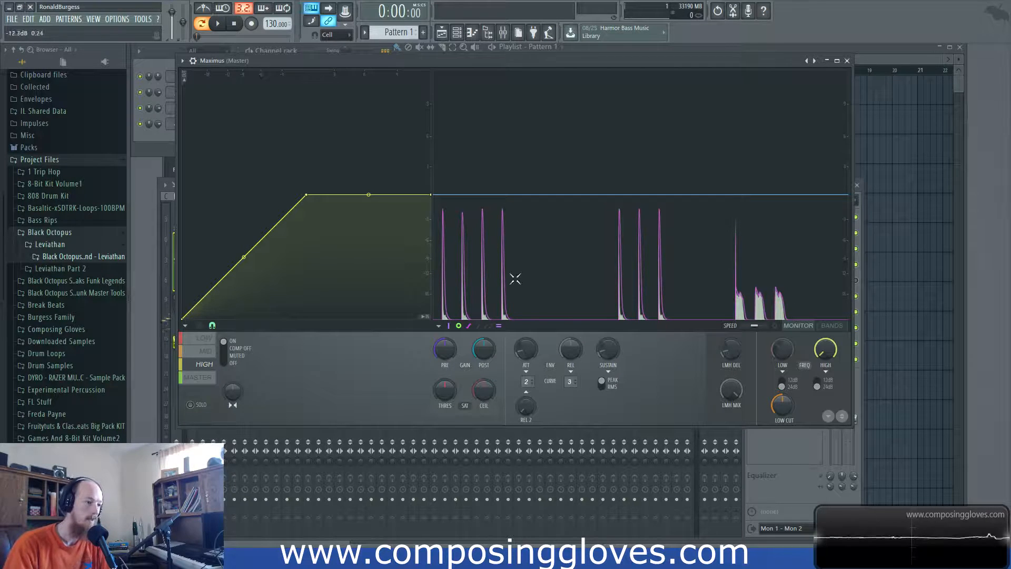
Play the pattern to examine the HIGH band's envelope, and check the band's frequency range in the bands display
click(205, 380)
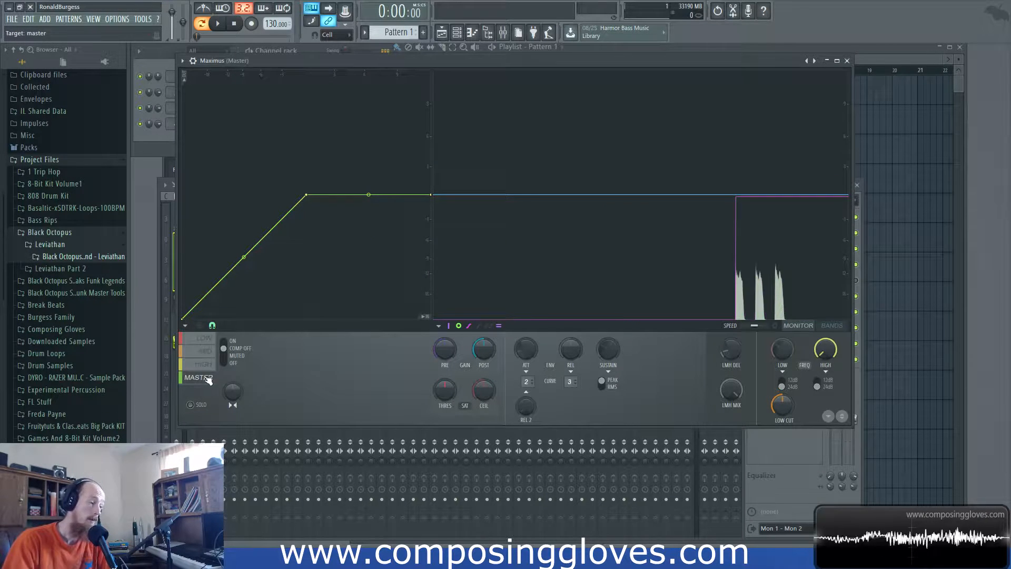
click(205, 364)
key(space)
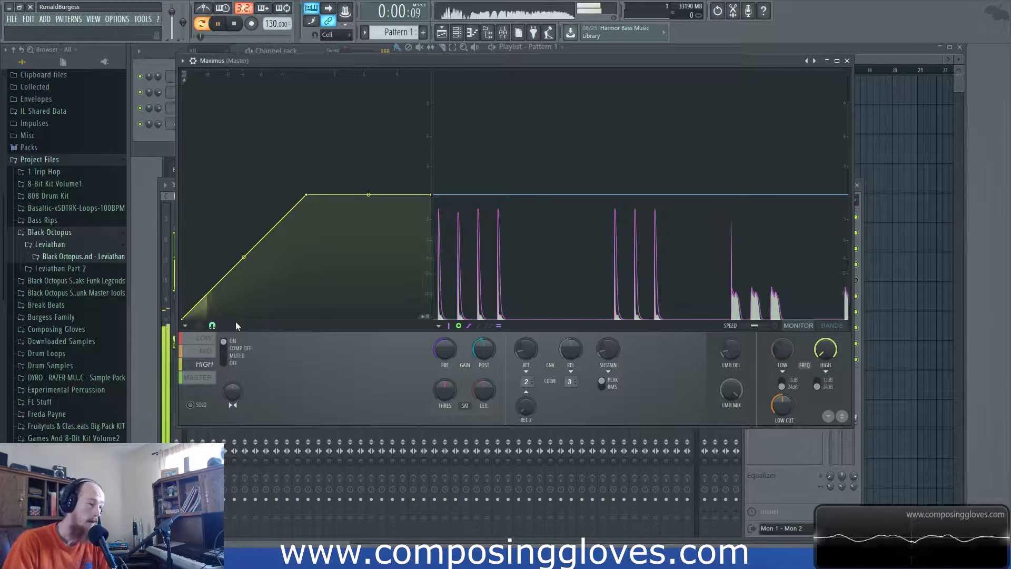
key(space)
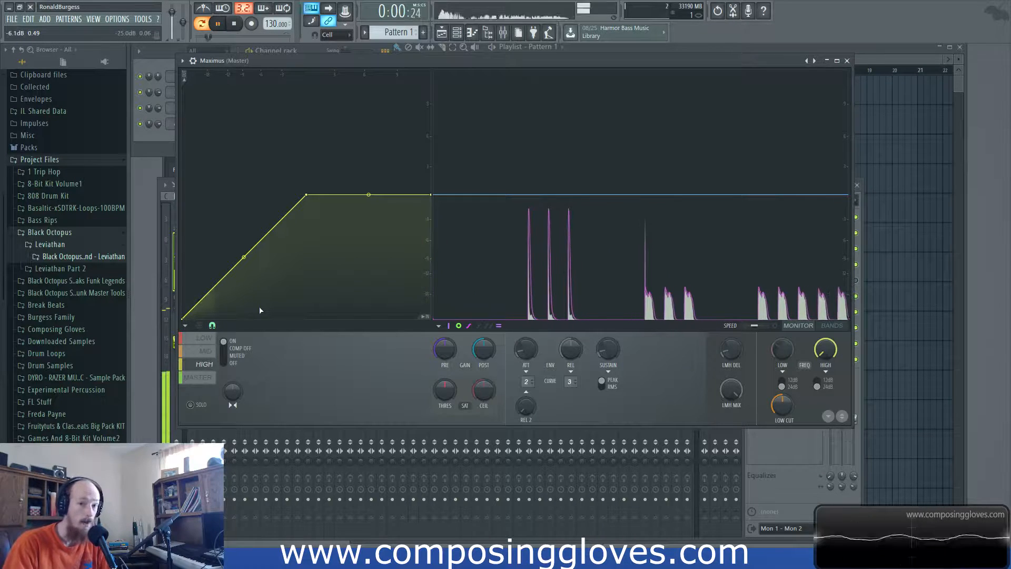
click(832, 326)
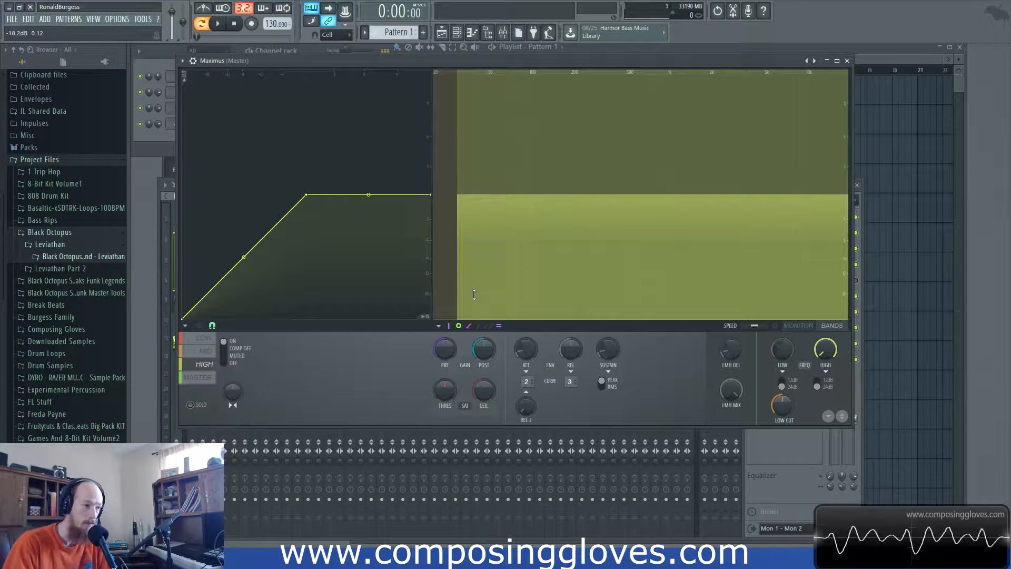
click(809, 326)
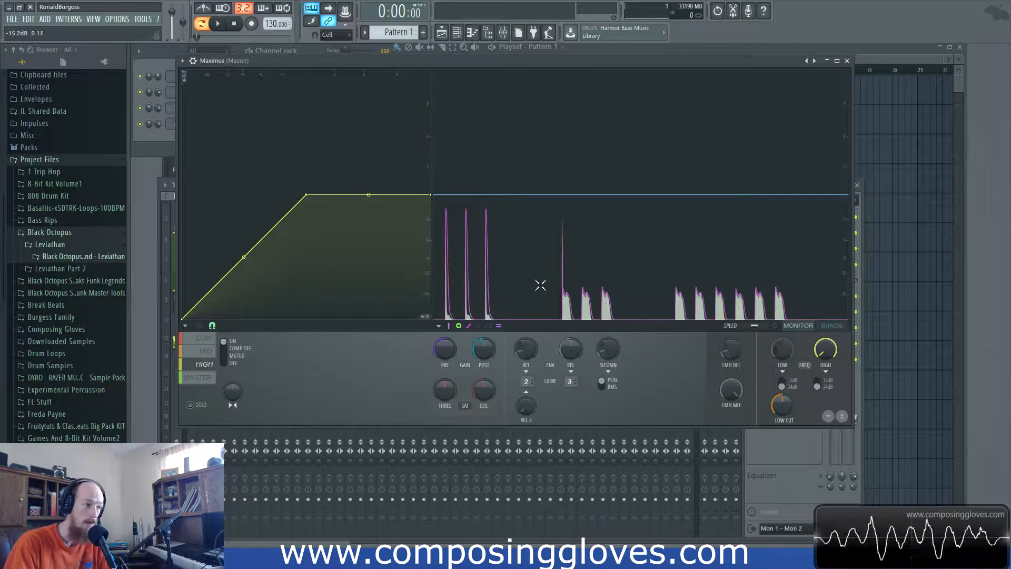
Raise the Kick channel's volume while the pattern plays, and return to Maximus to view the HIGH band's envelope
click(150, 84)
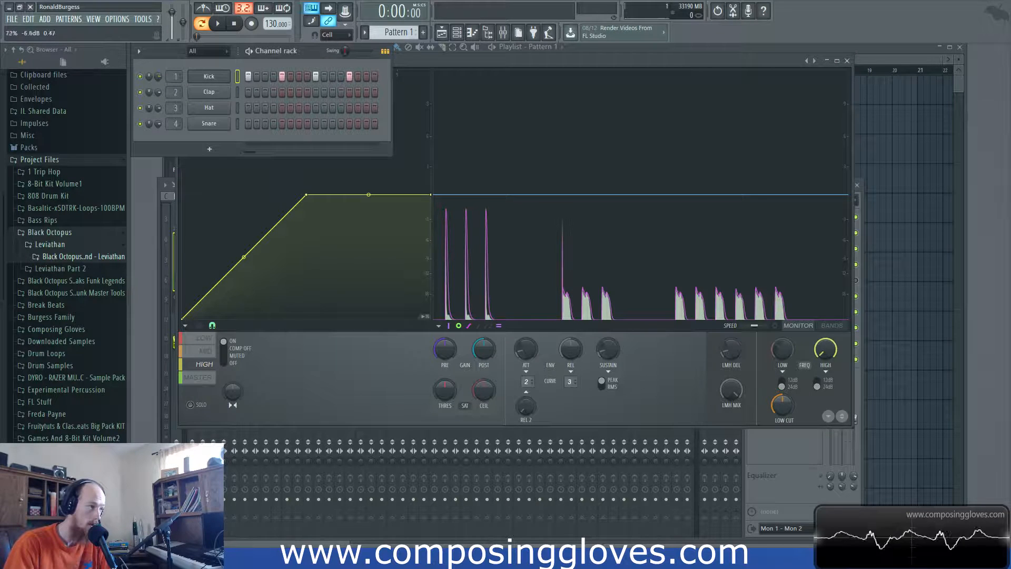
key(space)
drag(158, 77, 158, 73)
key(space)
click(343, 369)
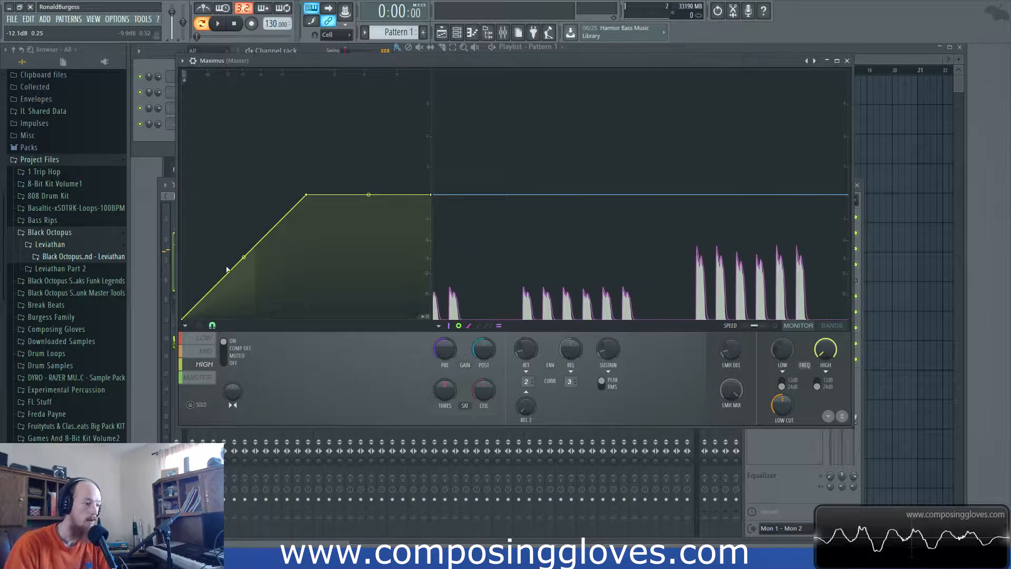
Reshape the HIGH band's compression curve into a shallow low slope by adding a point near its low end and lowering the 0 dB level
right_click(206, 294)
drag(209, 294, 307, 293)
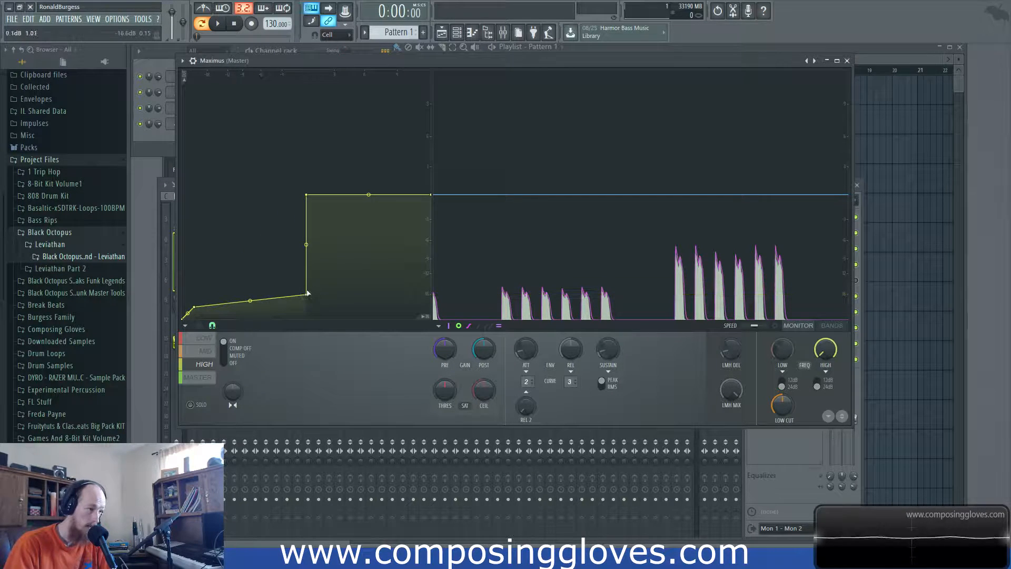
right_click(307, 195)
click(362, 209)
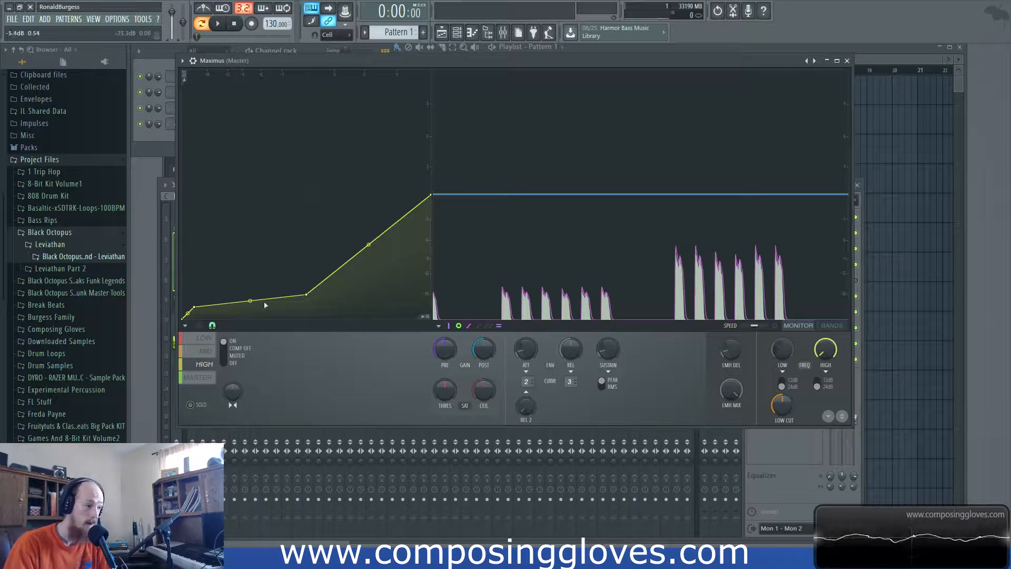
Play the pattern several times while varying the HIGH band's attack time, including 1000 ms, to compare the envelope's response
drag(531, 350, 531, 331)
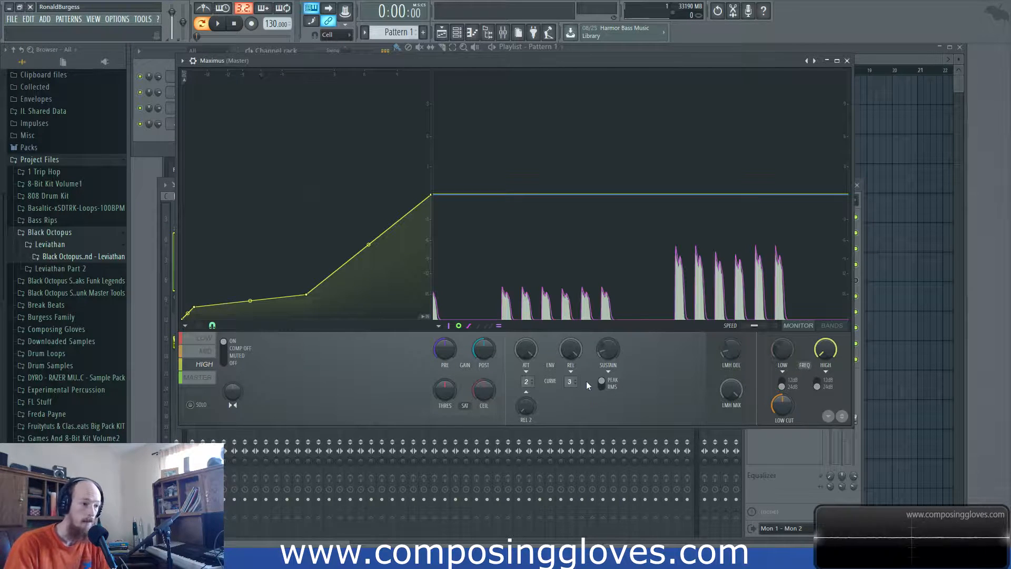
key(space)
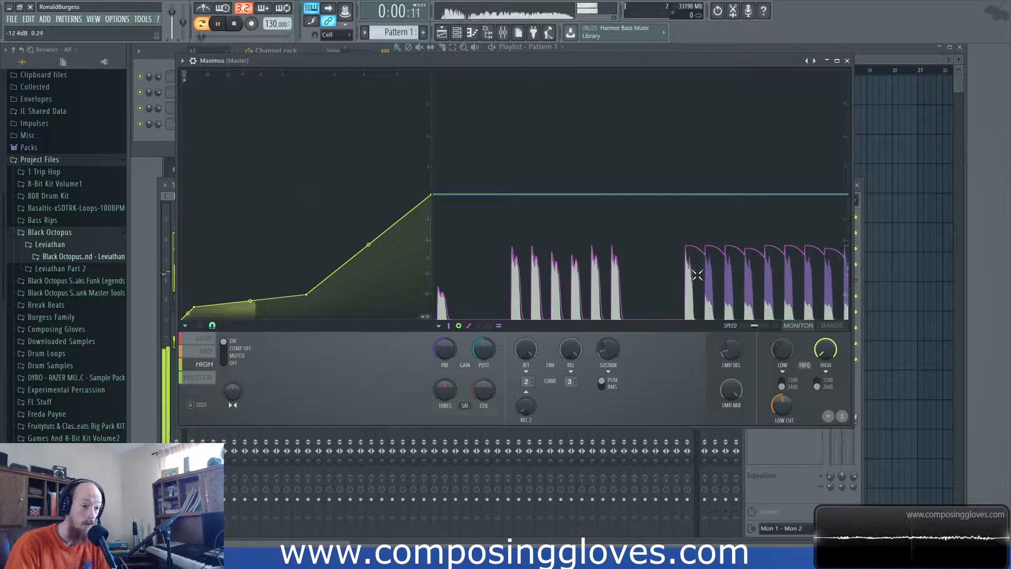
key(space)
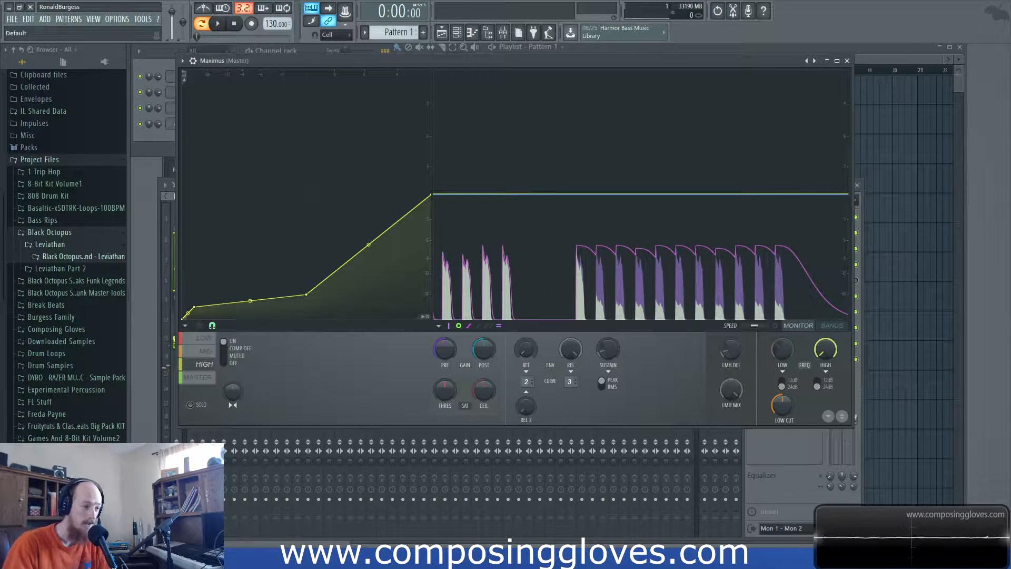
key(space)
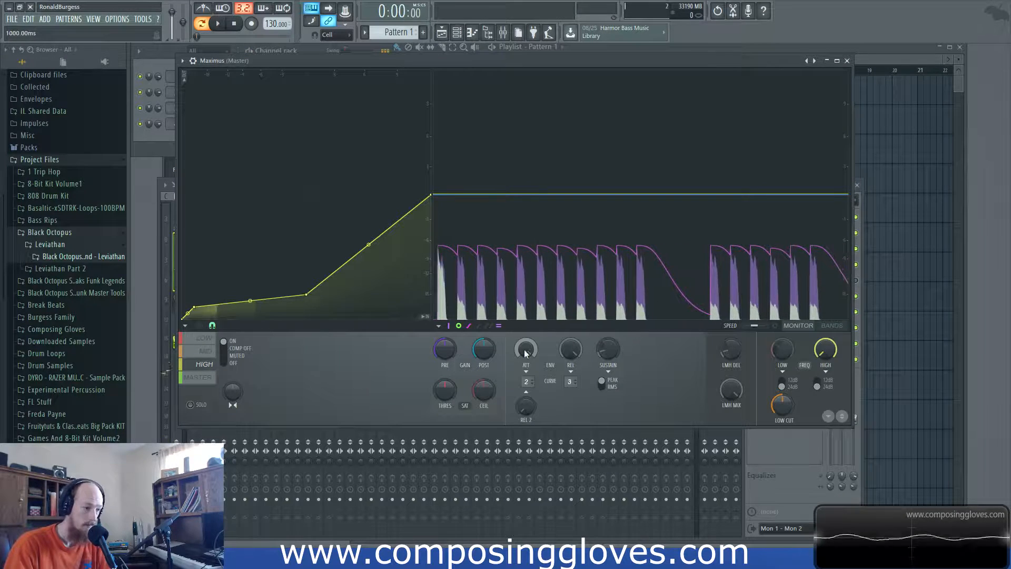
key(space)
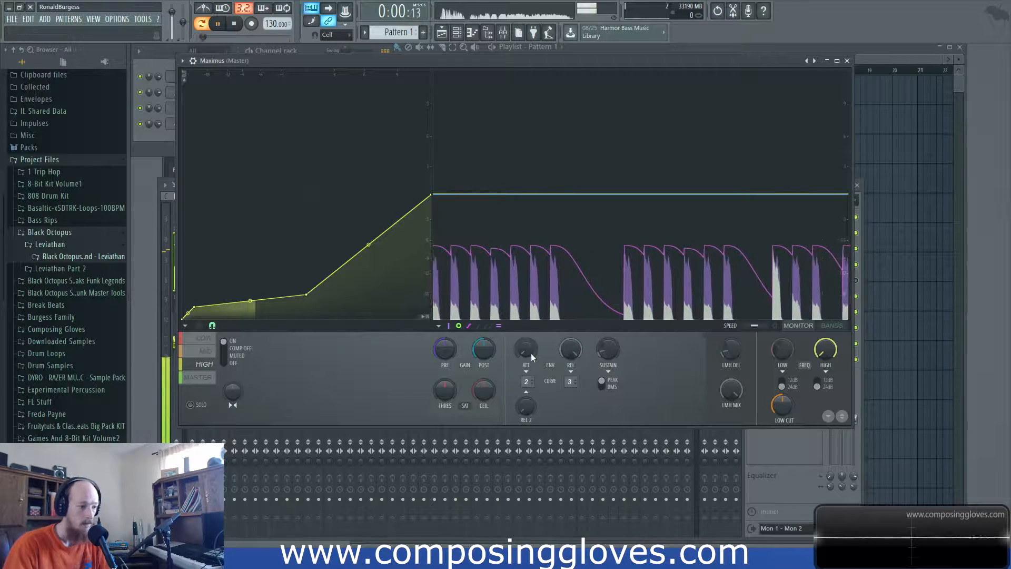
drag(532, 354, 532, 347)
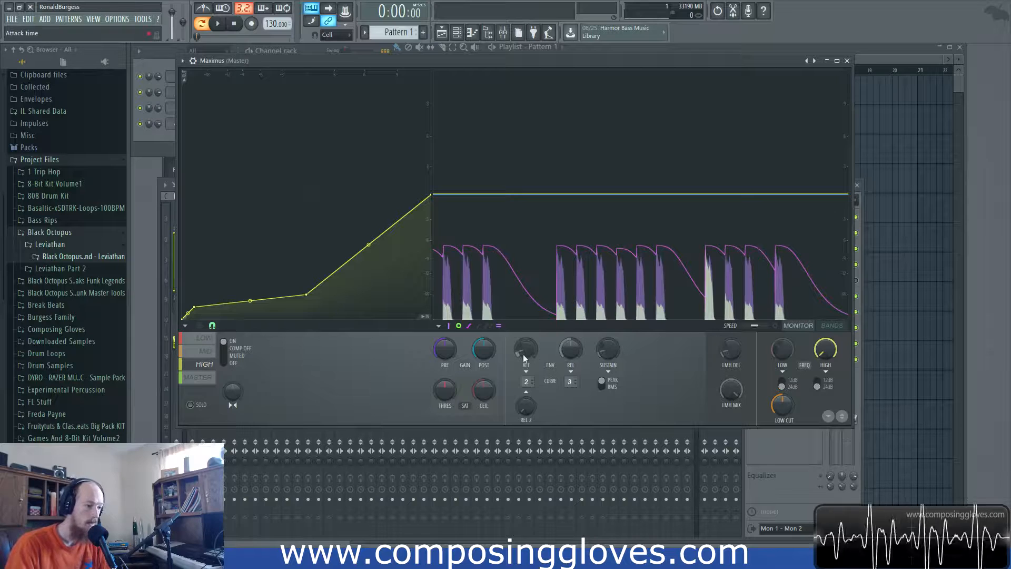
Raise the HIGH curve's 0 dB point back to unity and toggle the monitor's level and envelope traces to examine the output peaks
drag(307, 295, 308, 197)
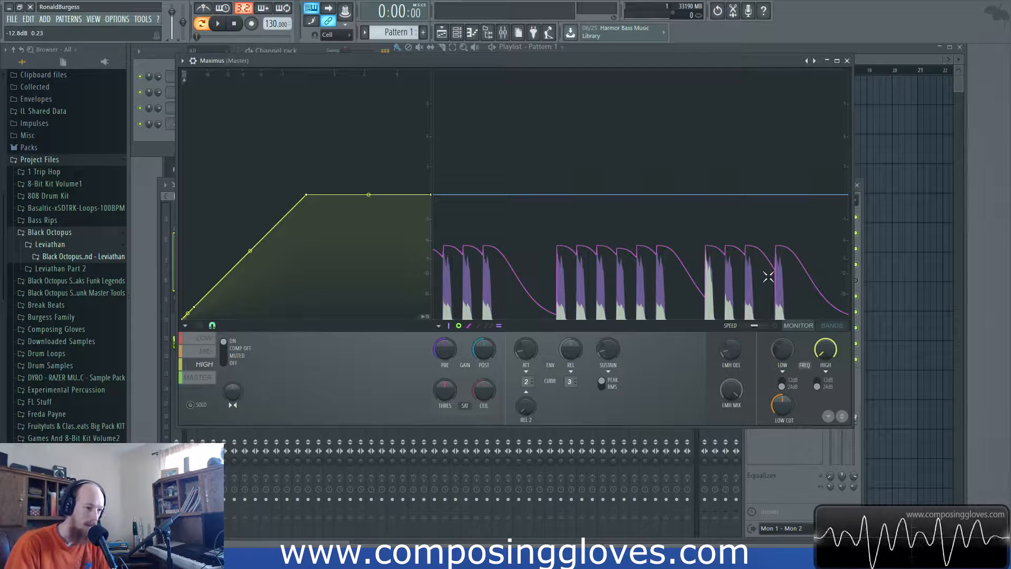
click(470, 326)
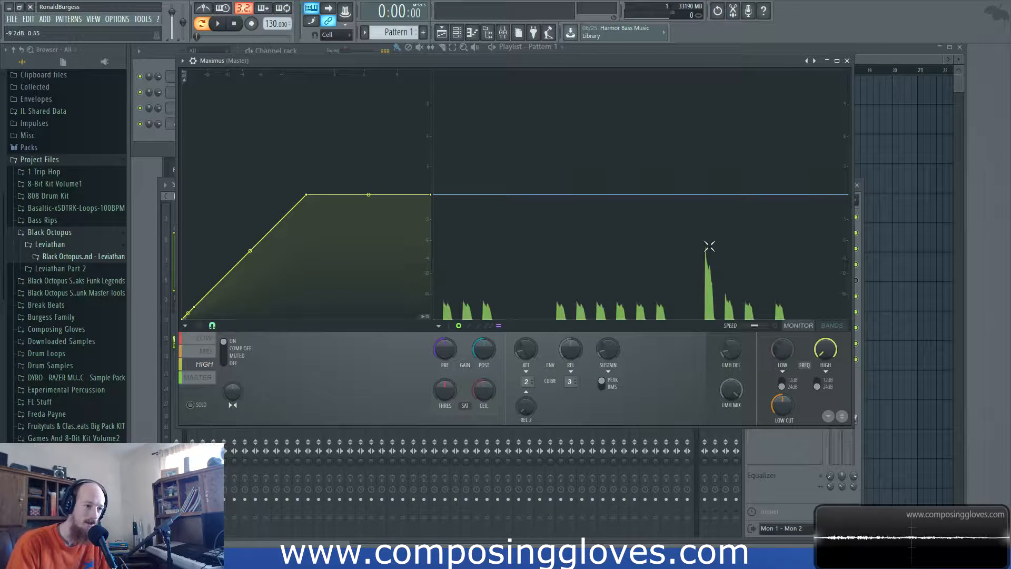
click(475, 328)
click(475, 327)
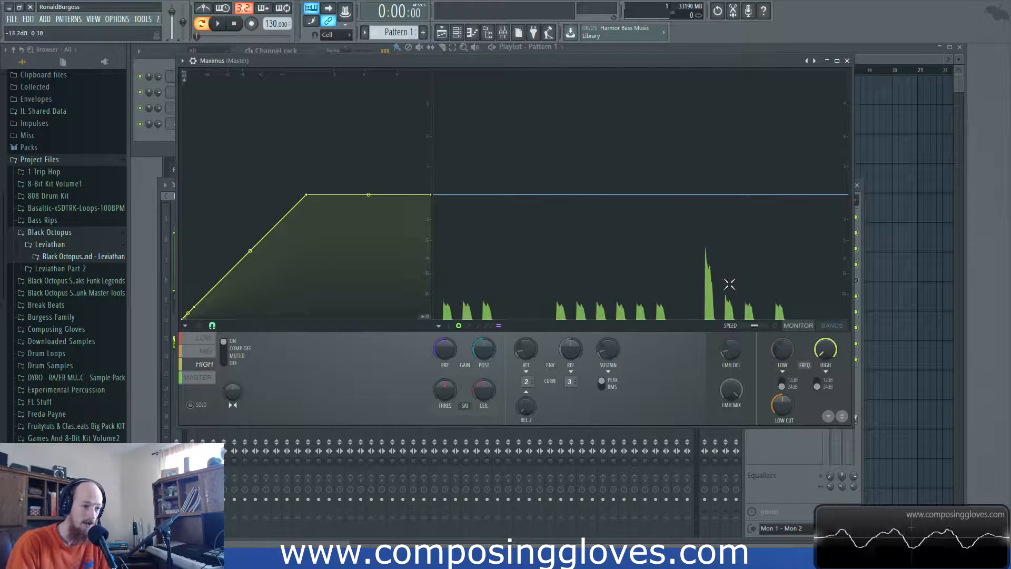
click(469, 327)
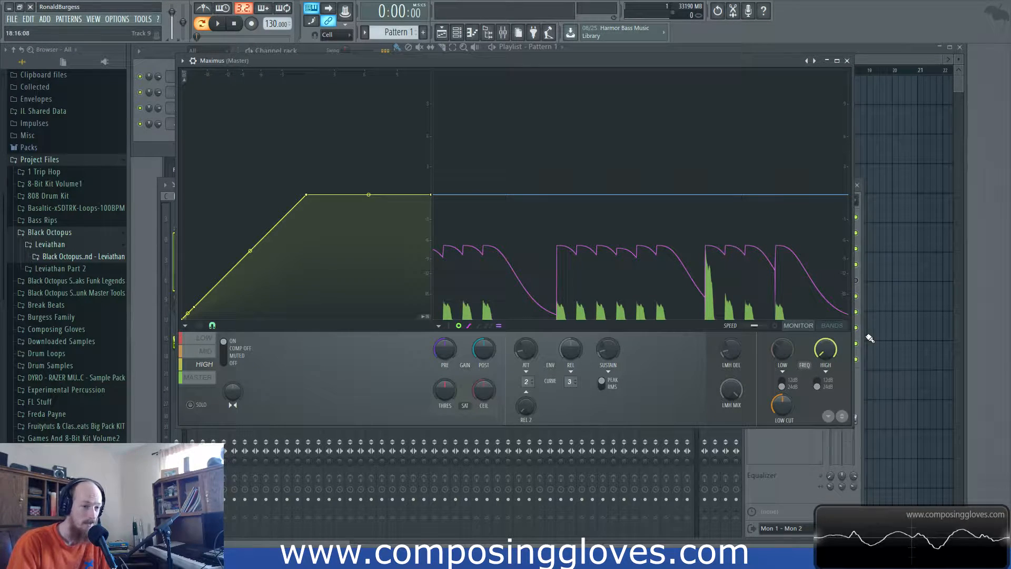
click(469, 326)
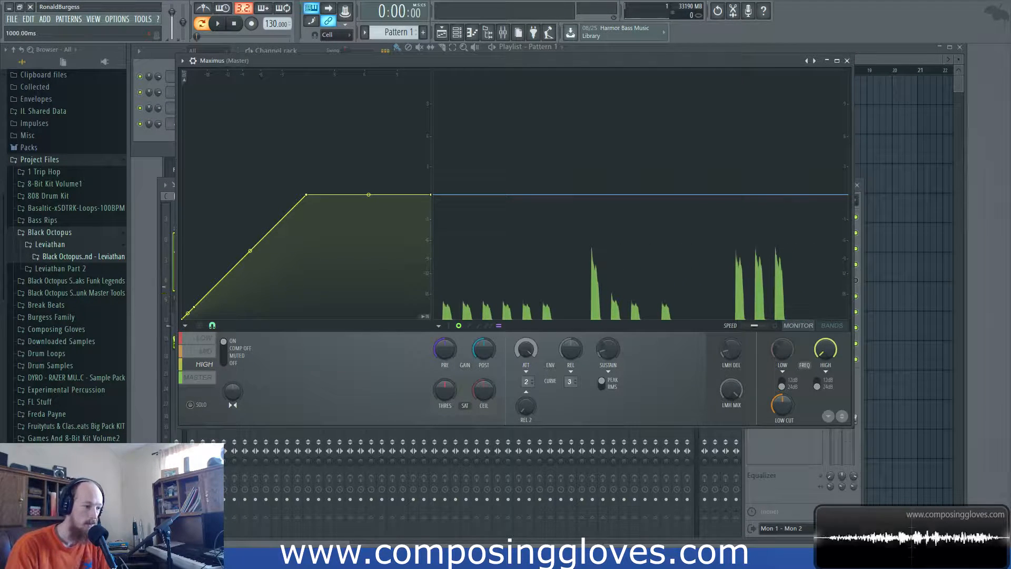
Play the pattern with the HIGH attack at 1000 ms, lower the curve's 0 dB point about halfway, and play it again
key(space)
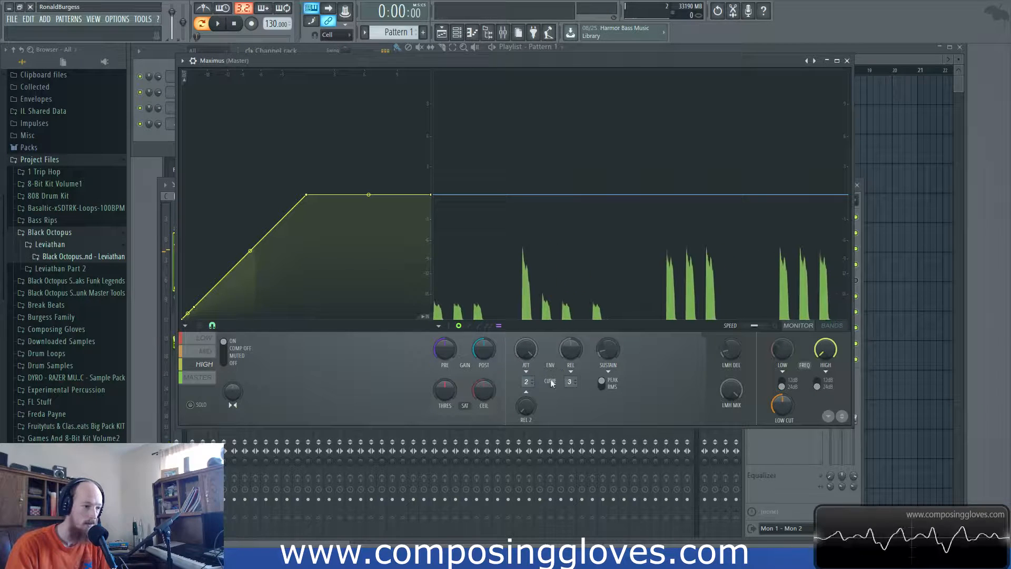
key(space)
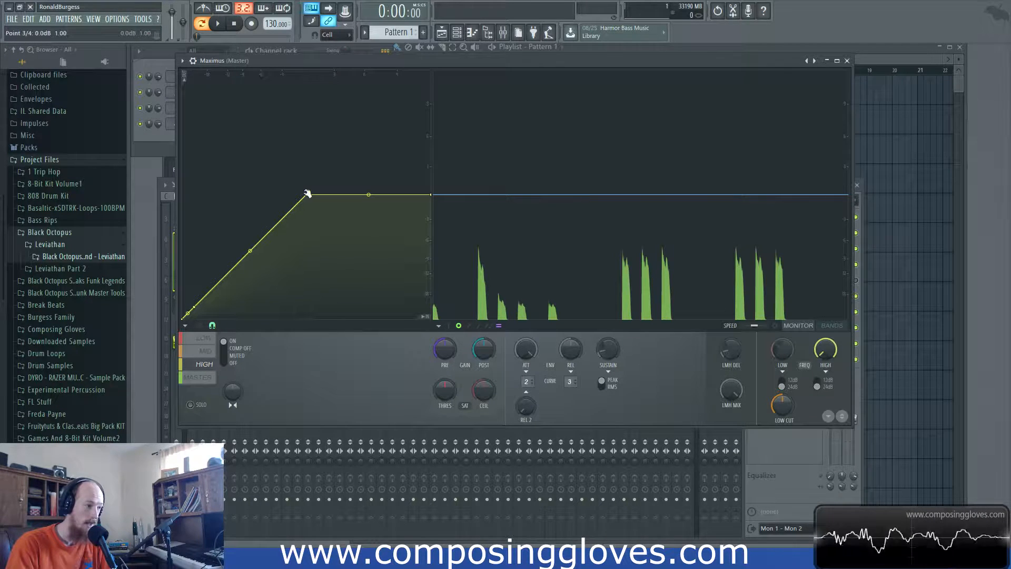
drag(309, 195, 306, 259)
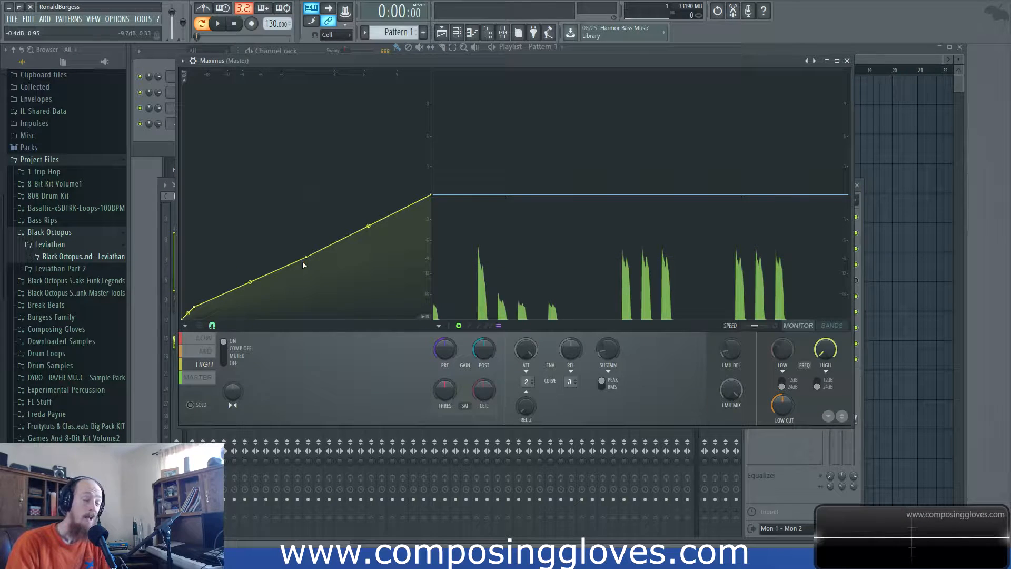
key(space)
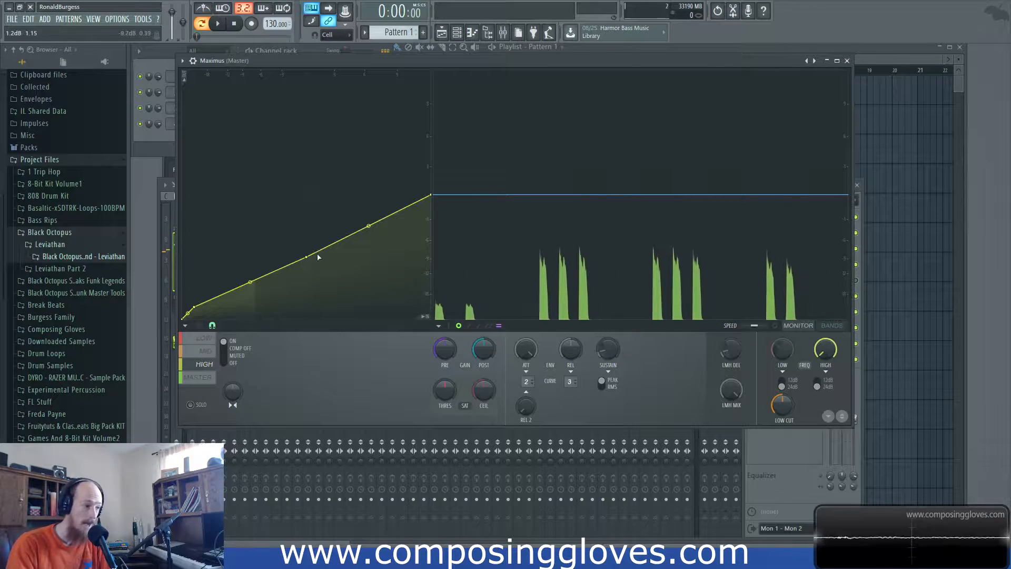
key(space)
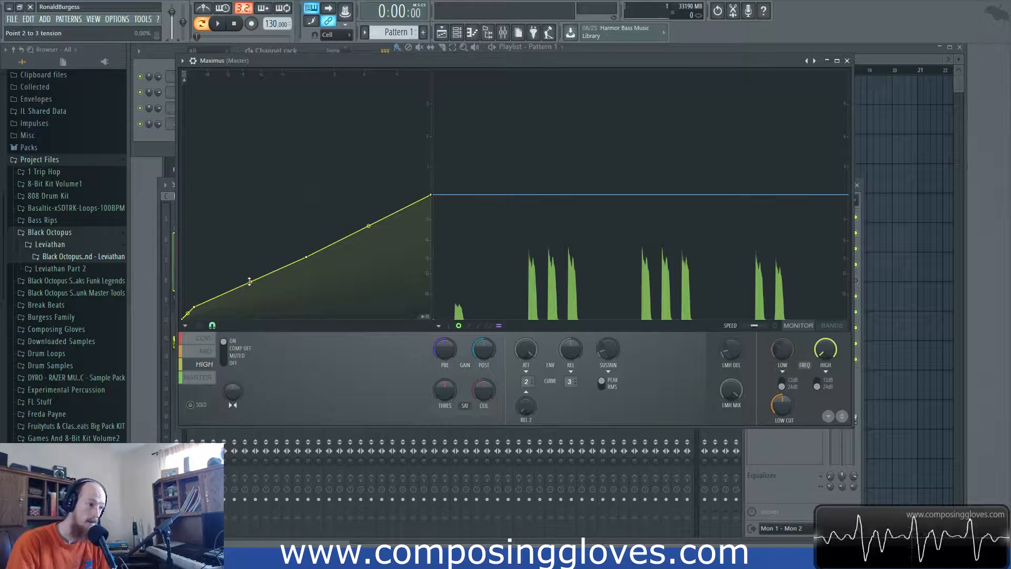
Flatten the HIGH curve above a low-level point, and bend the segment's tension into a soft curve in both directions
drag(307, 257, 212, 297)
right_click(366, 246)
drag(366, 246, 377, 294)
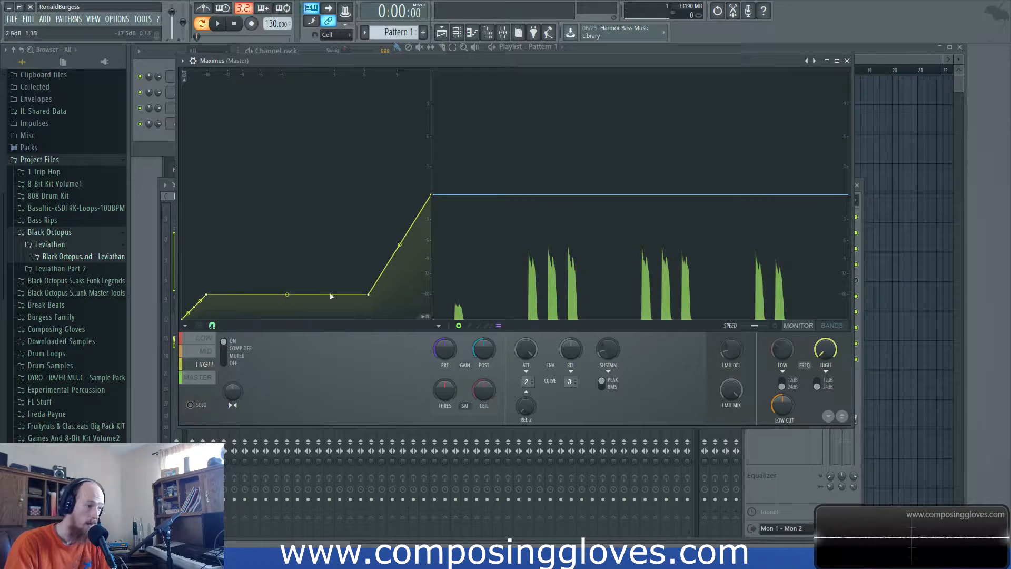
drag(371, 293, 256, 290)
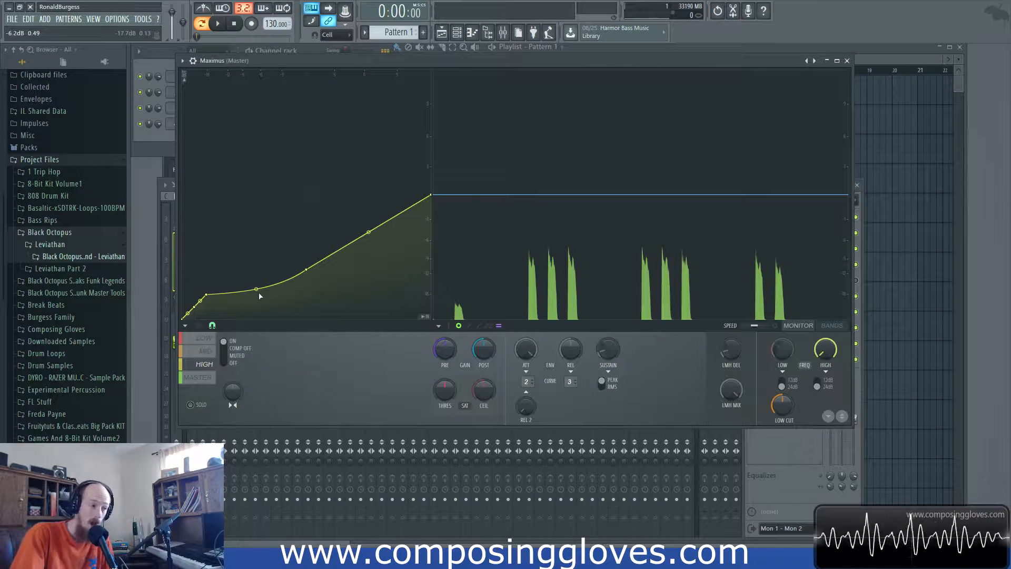
drag(257, 289, 314, 275)
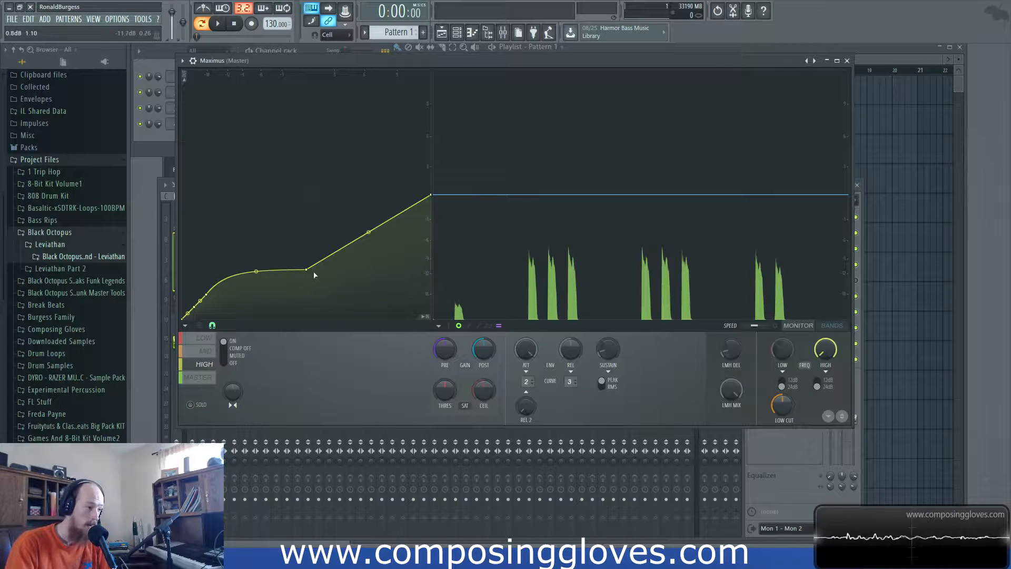
Restore the HIGH curve's straight rise to unity at 0 dB and delete its lowest extra point
drag(308, 270, 256, 244)
right_click(206, 294)
click(229, 311)
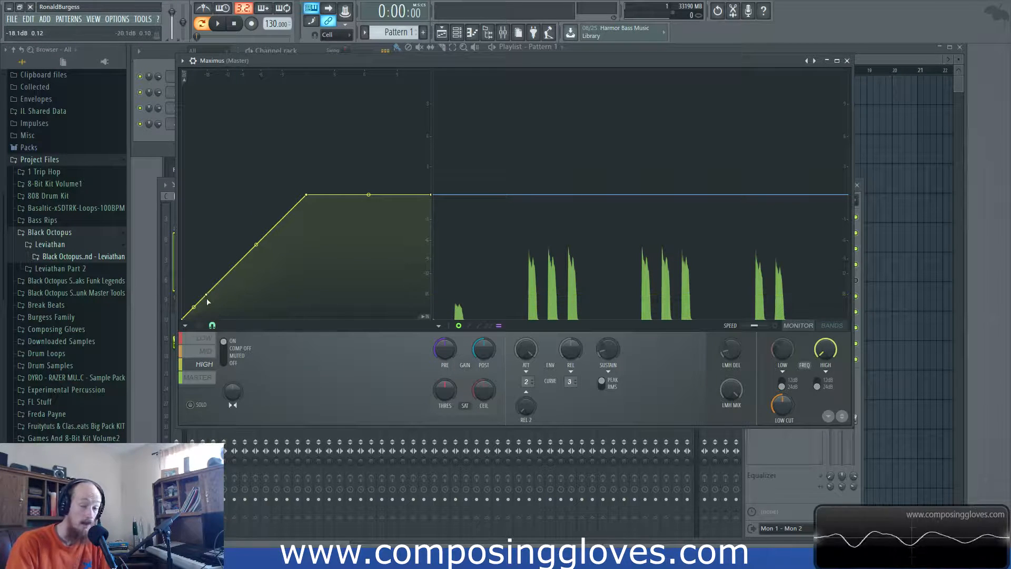
Add points along the HIGH curve's rising segment and arrange them into stepped plateaus
right_click(251, 270)
mouse_move(251, 271)
mouse_down()
mouse_move(218, 289)
mouse_move(232, 270)
mouse_move(270, 268)
mouse_move(238, 282)
mouse_up()
right_click(232, 283)
right_click(237, 282)
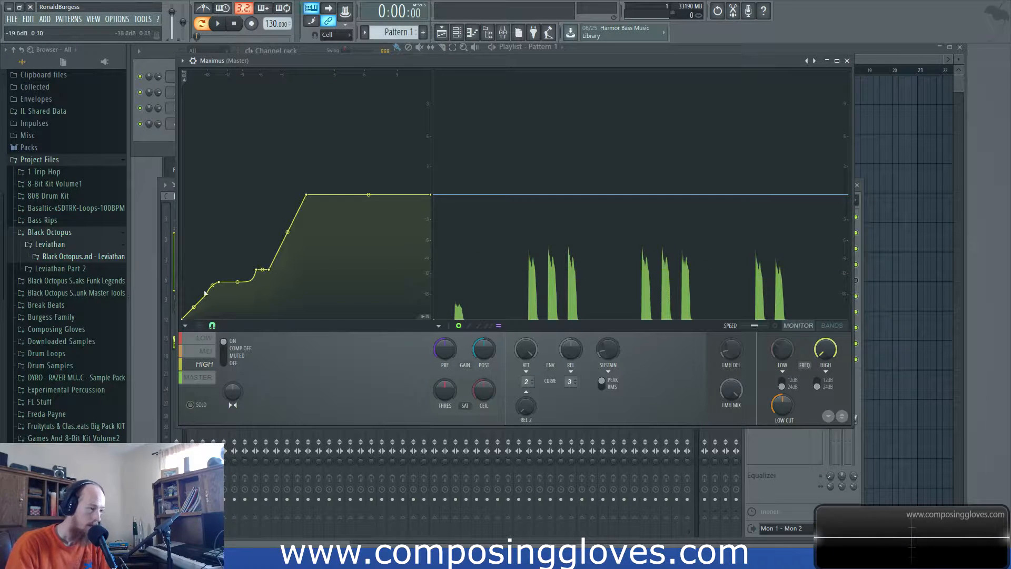
Delete the three extra points from the HIGH curve's rising segment
right_click(256, 269)
click(275, 285)
right_click(269, 270)
click(288, 284)
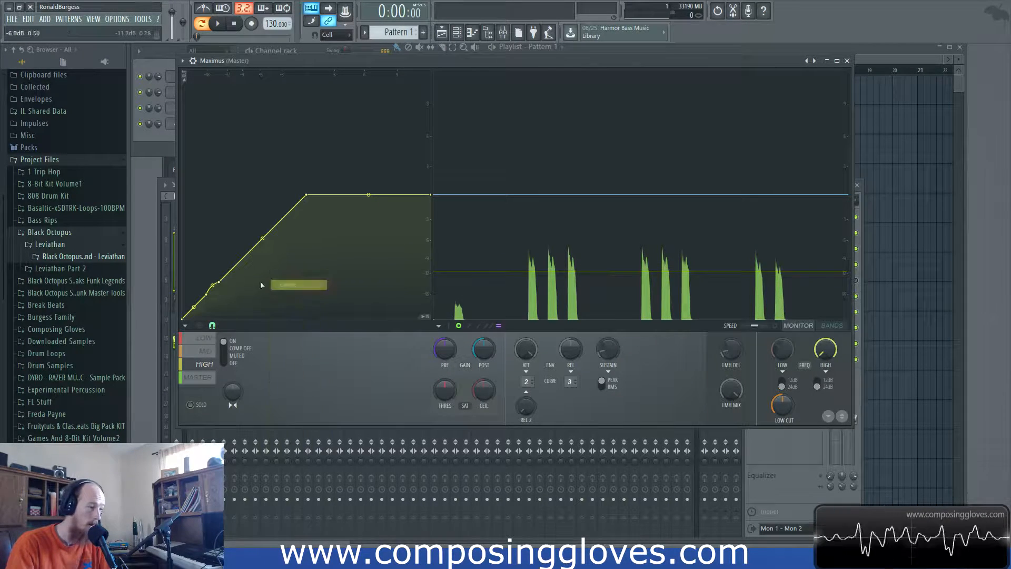
right_click(220, 286)
click(221, 292)
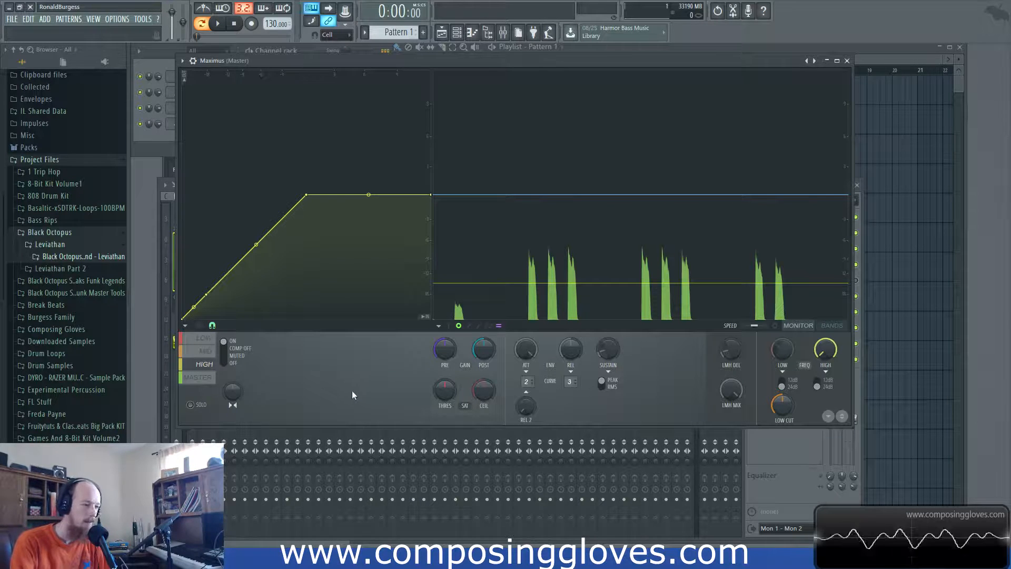
Move the Maximus window slightly aside and readjust the HIGH band's attack time
drag(487, 68, 456, 63)
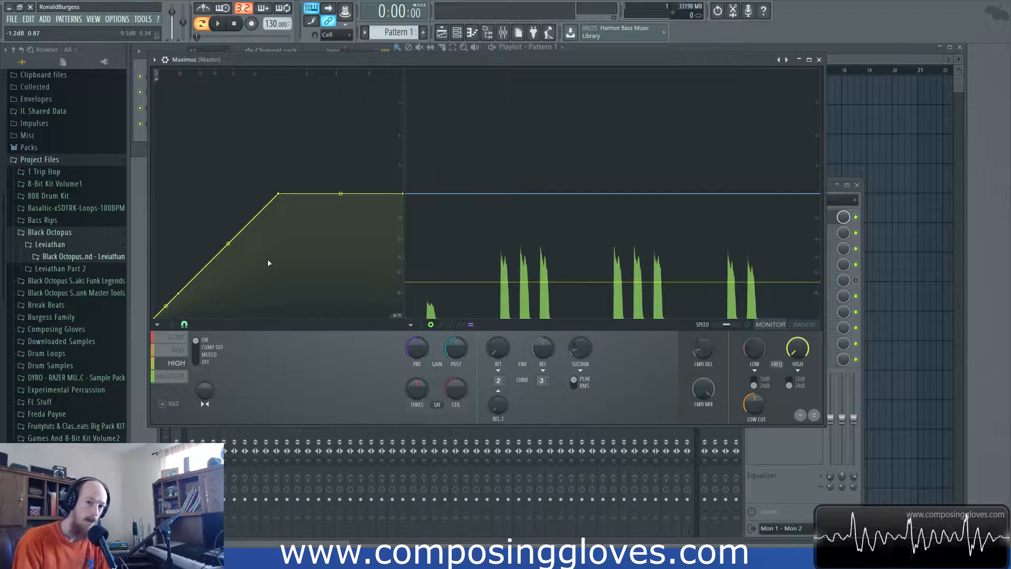
alt+click(497, 358)
drag(491, 354, 499, 358)
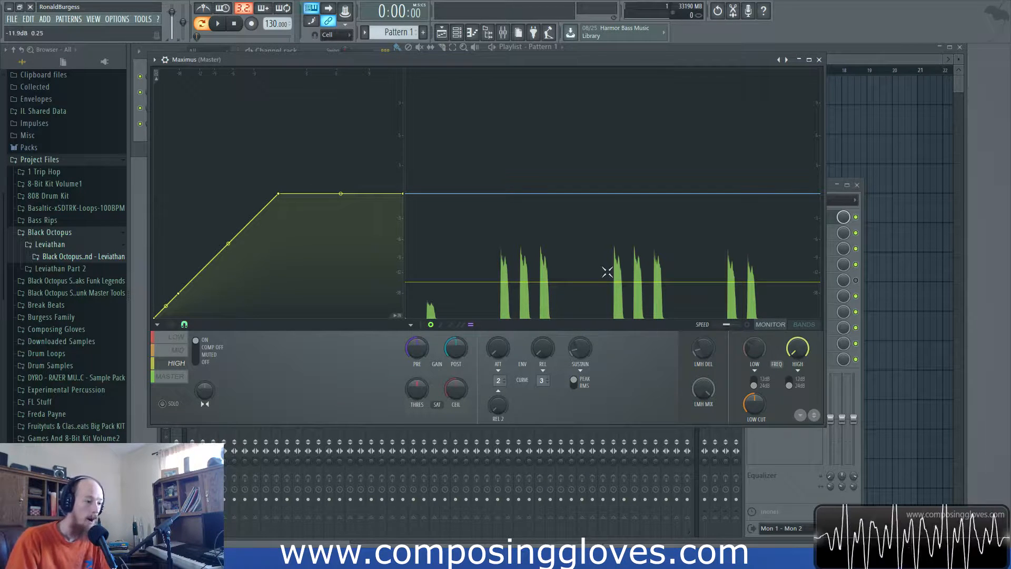
Lower the HIGH curve's 0 dB and -18.2 dB points to form a shallow slope, and play the pattern to view the output
drag(282, 194, 278, 294)
drag(179, 296, 178, 307)
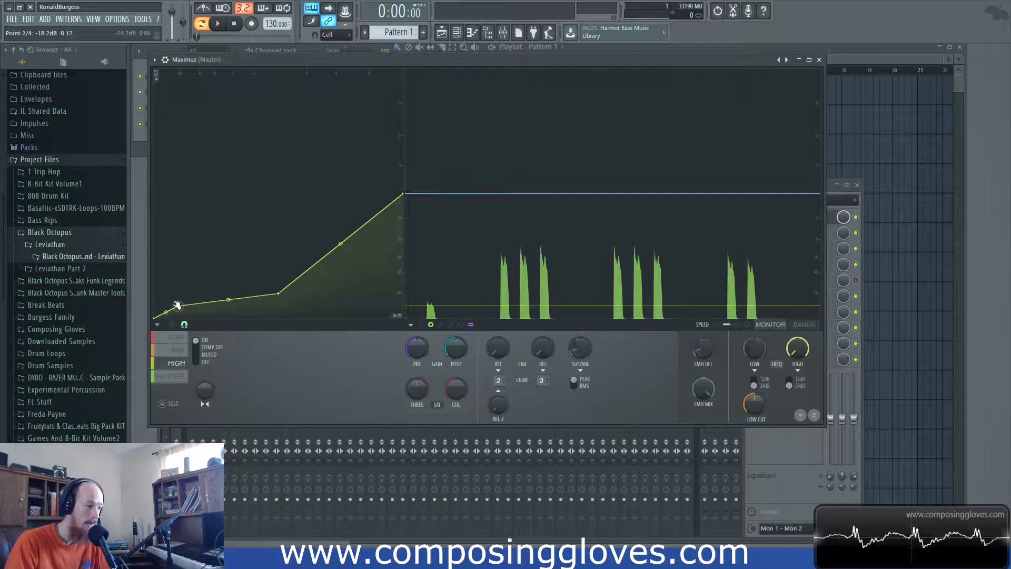
key(space)
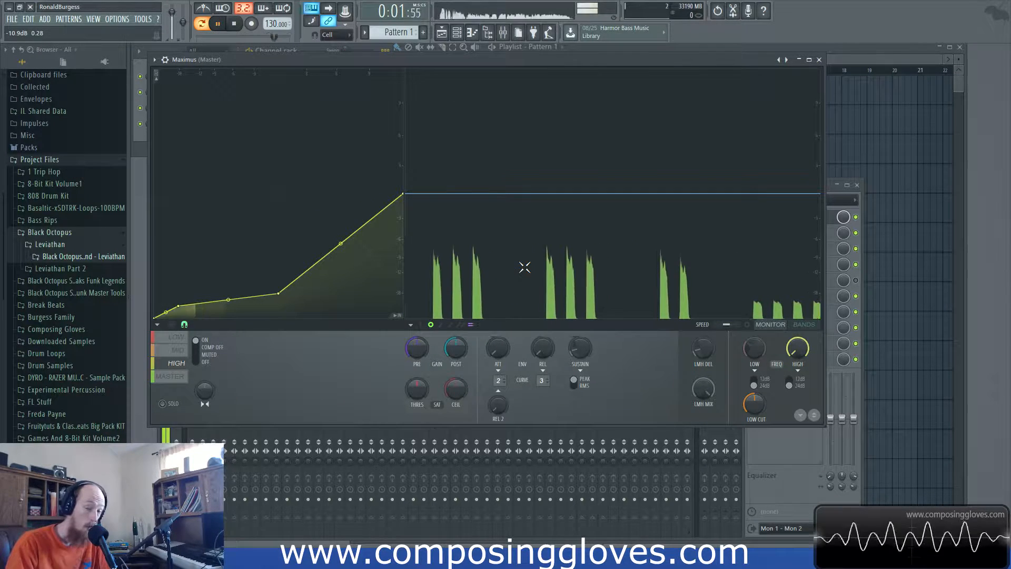
key(space)
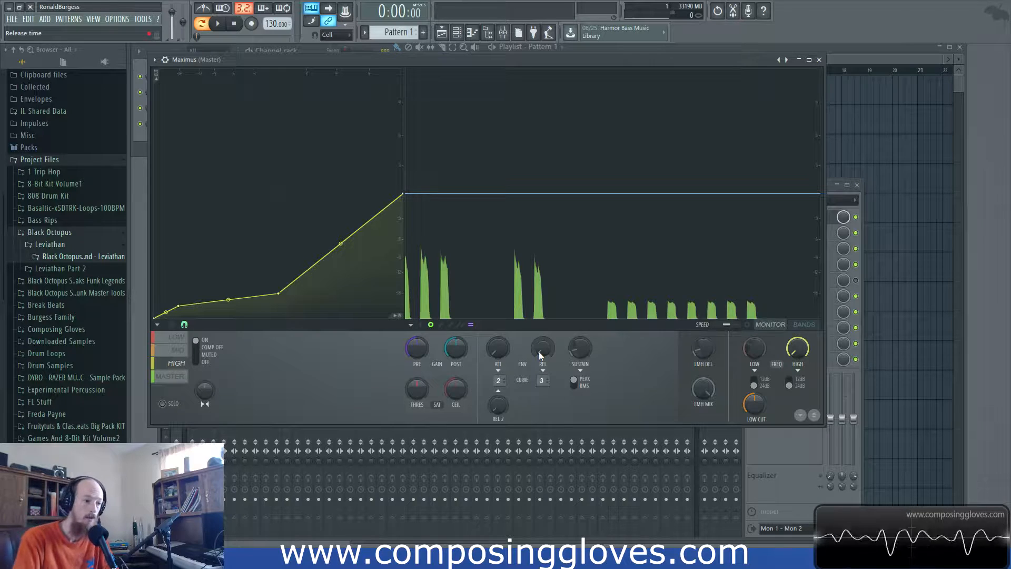
Adjust the HIGH band's release time, show the compression level trace in the monitor, and play the pattern to examine the recovery
drag(539, 352, 539, 304)
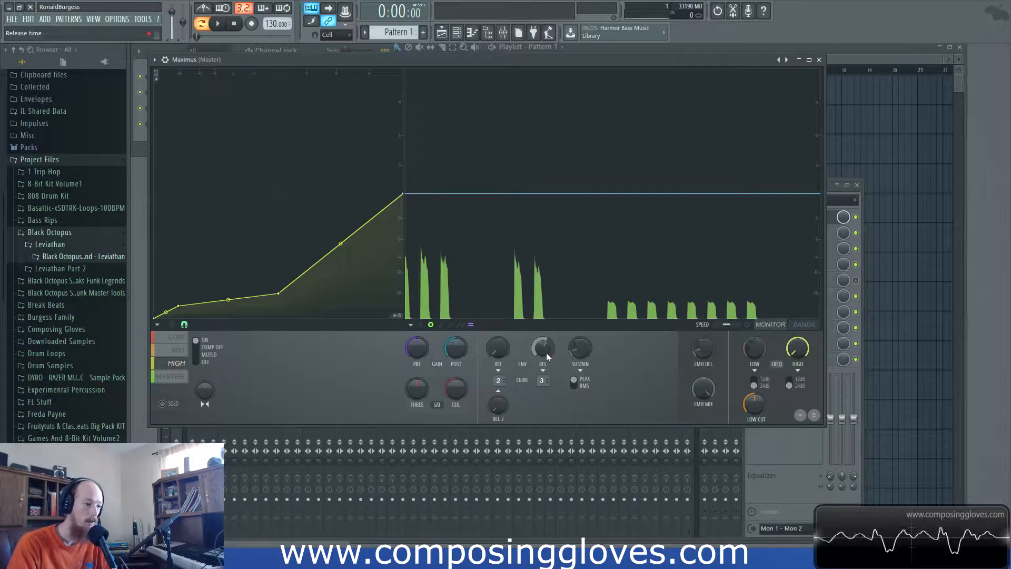
drag(543, 348, 543, 361)
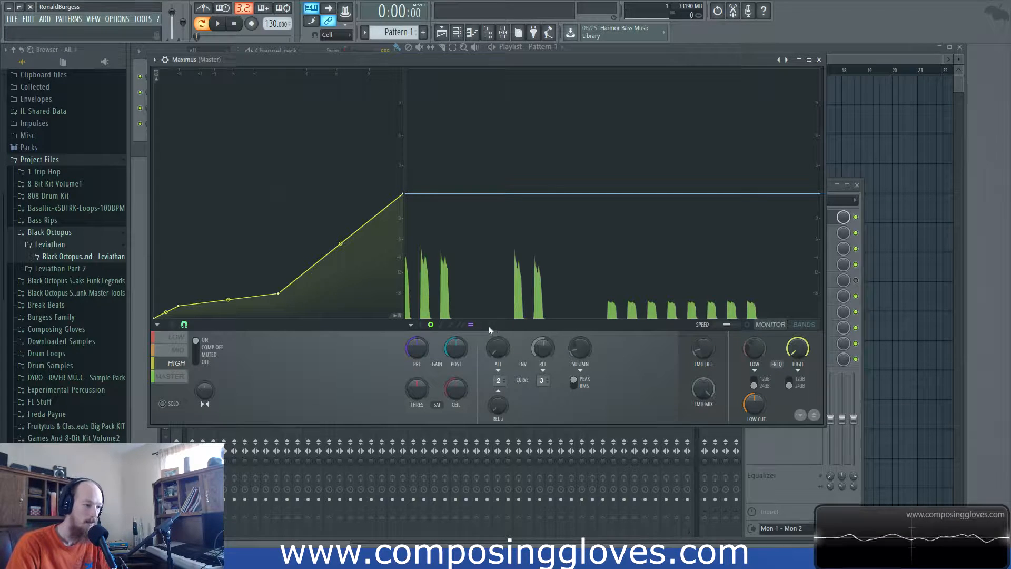
click(452, 327)
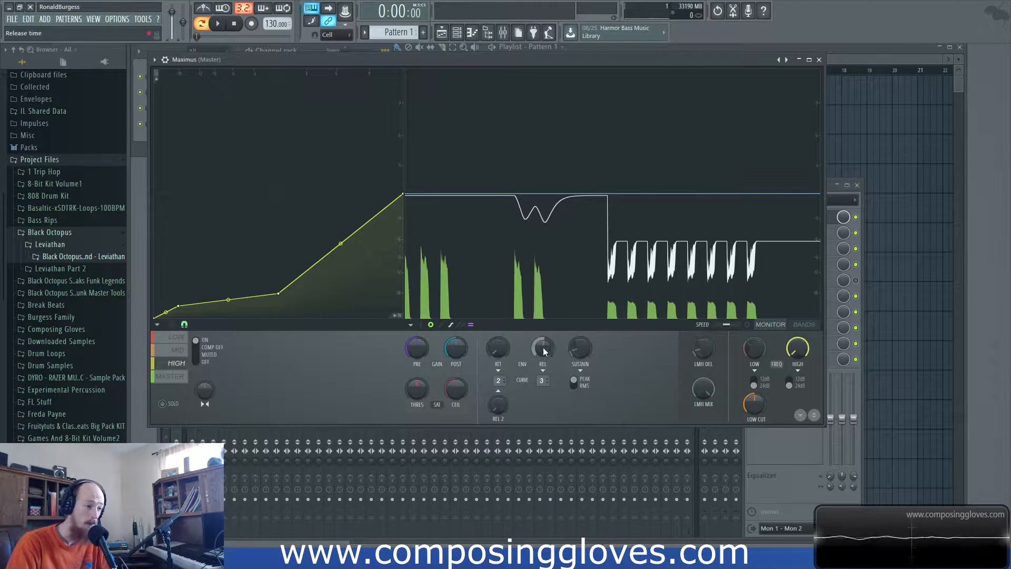
key(space)
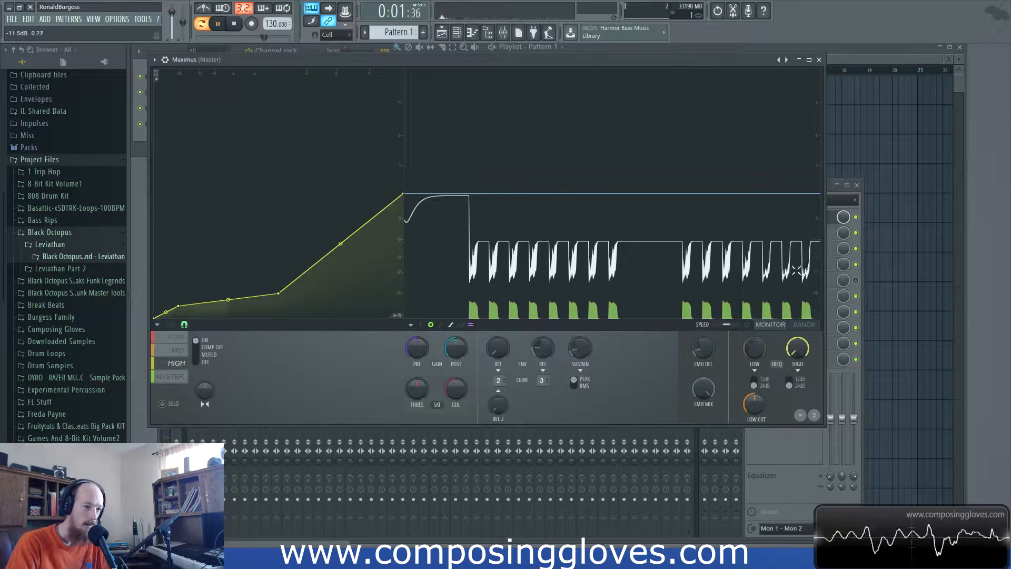
key(space)
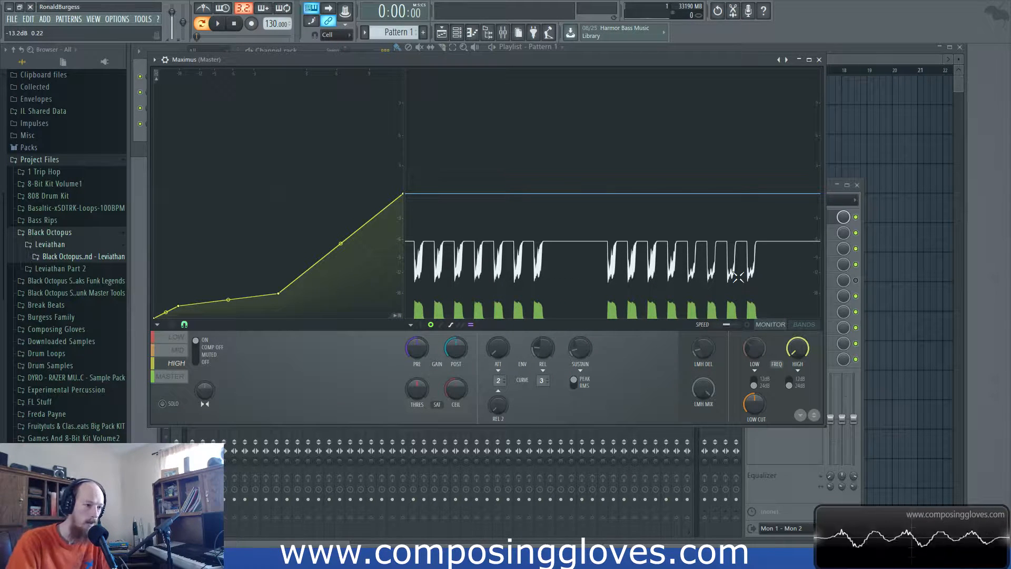
Play the pattern to view the HIGH band's compression trace, and readjust the band's release time
key(space)
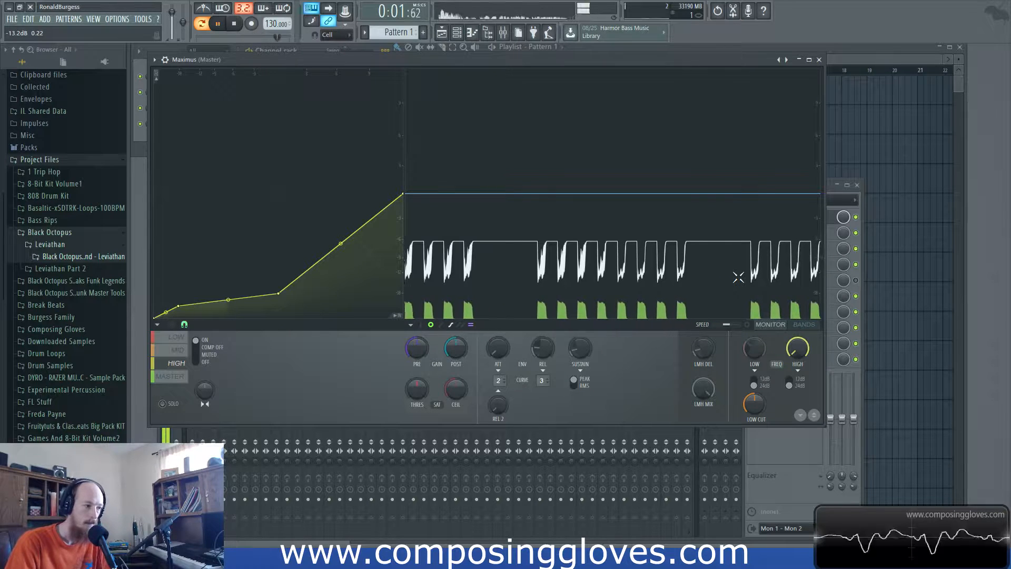
key(space)
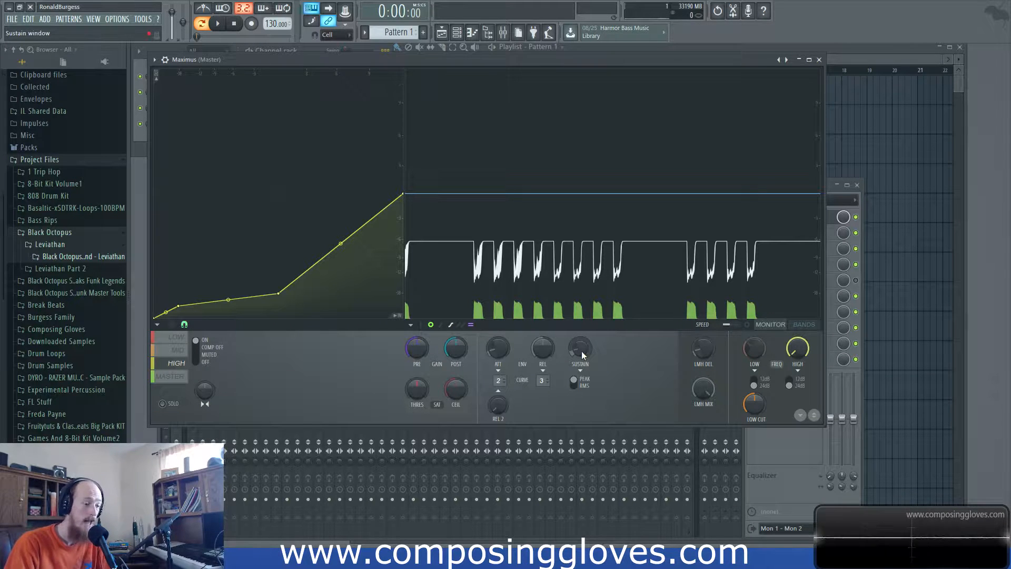
drag(544, 348, 544, 341)
scroll(551, 345, down, 5)
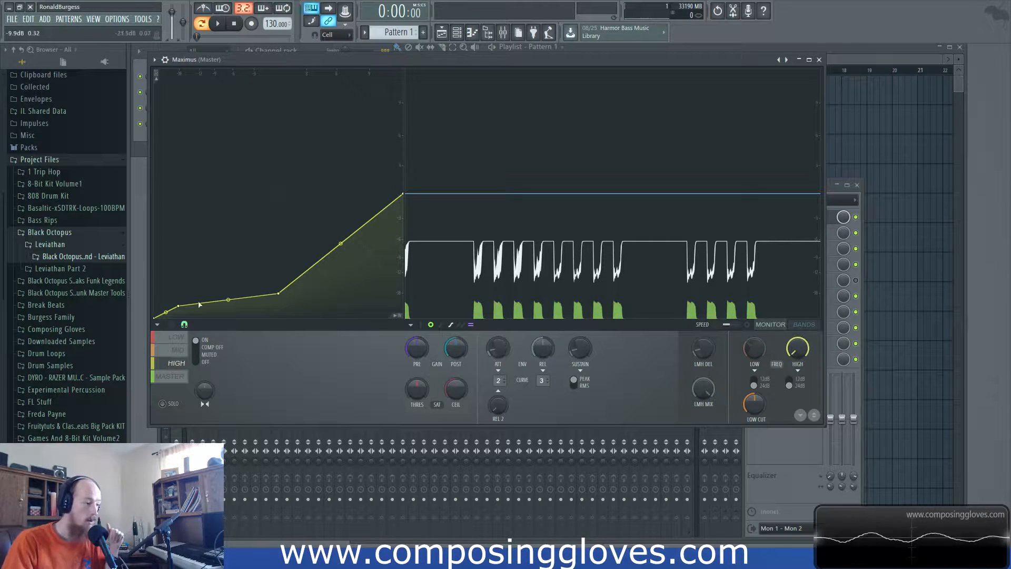
Level the HIGH curve's upper segment into a flat line, trying lower positions for its two end points before restoring the flat shape
drag(180, 307, 178, 293)
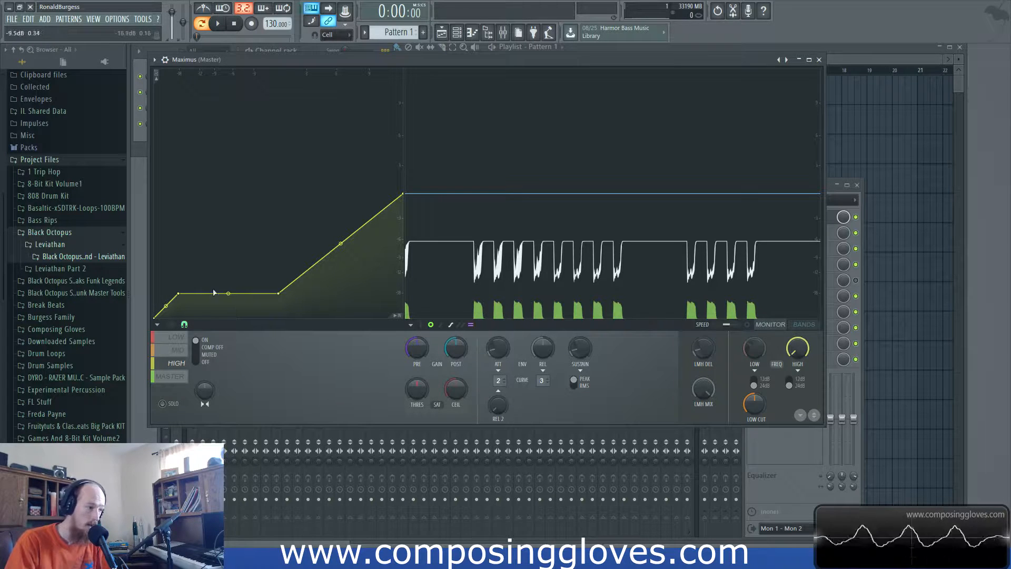
drag(178, 293, 158, 315)
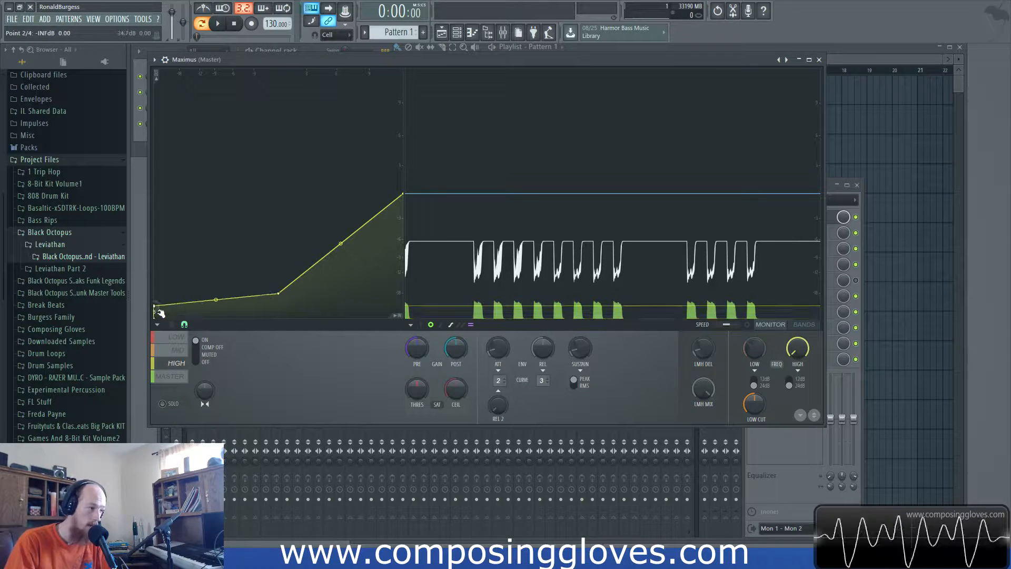
mouse_move(279, 294)
mouse_down()
mouse_move(272, 335)
mouse_move(289, 293)
mouse_move(279, 306)
mouse_up()
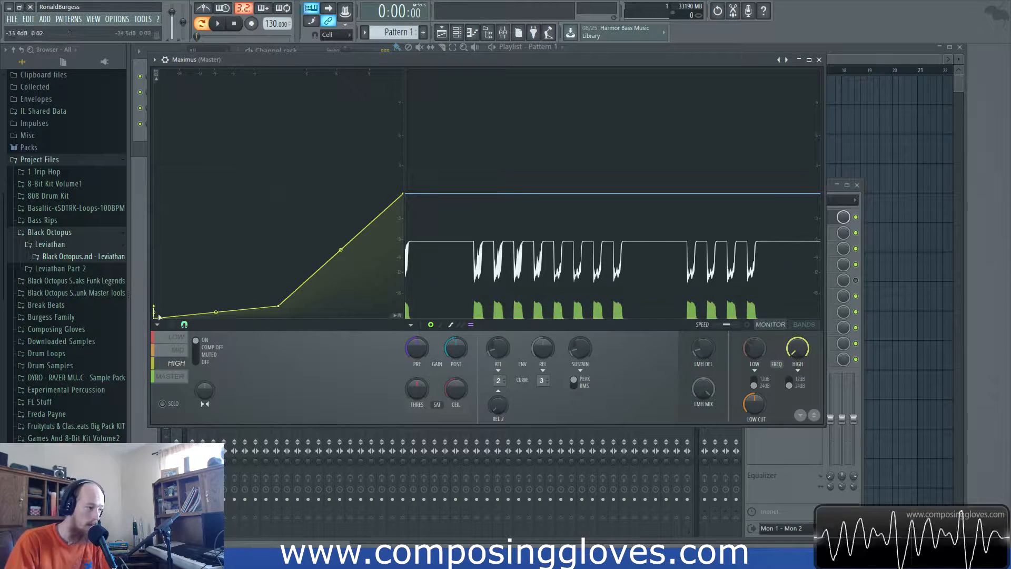
drag(157, 319, 179, 293)
drag(277, 305, 279, 294)
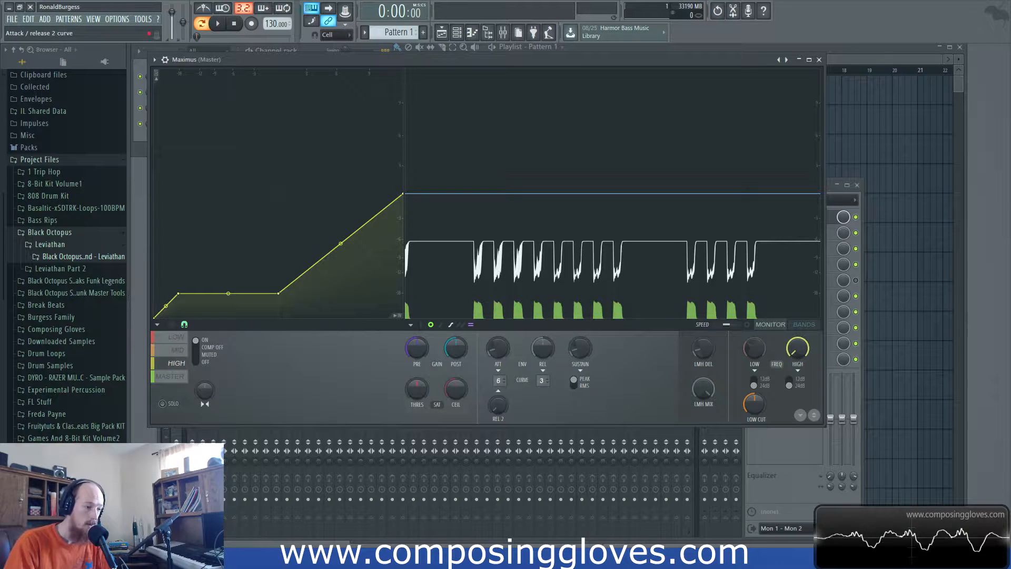
Set the HIGH band's attack/release 2 curve to 3, lengthen the attack and sustain, and play the pattern to view the output
scroll(499, 380, down, 1)
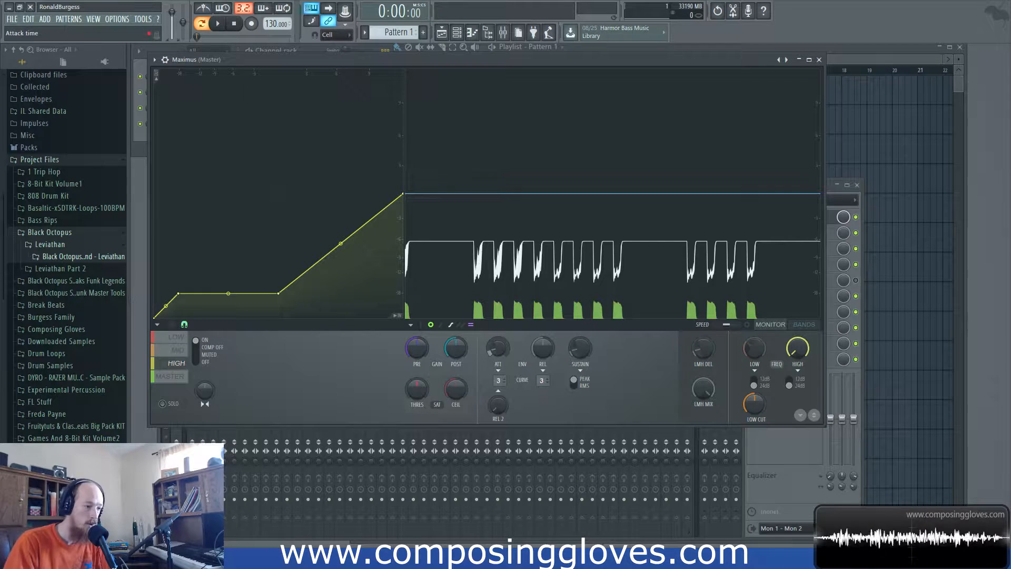
key(space)
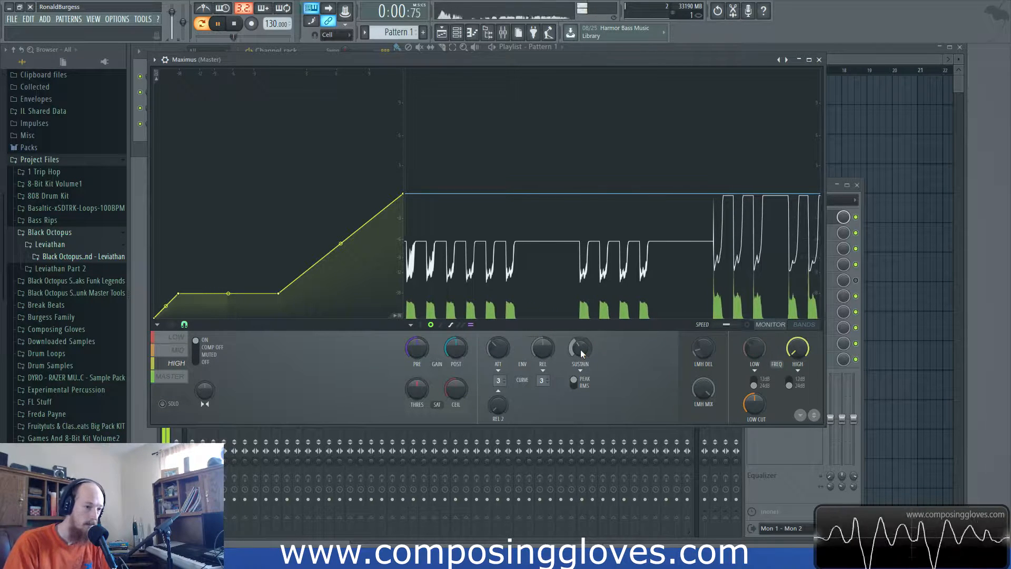
key(space)
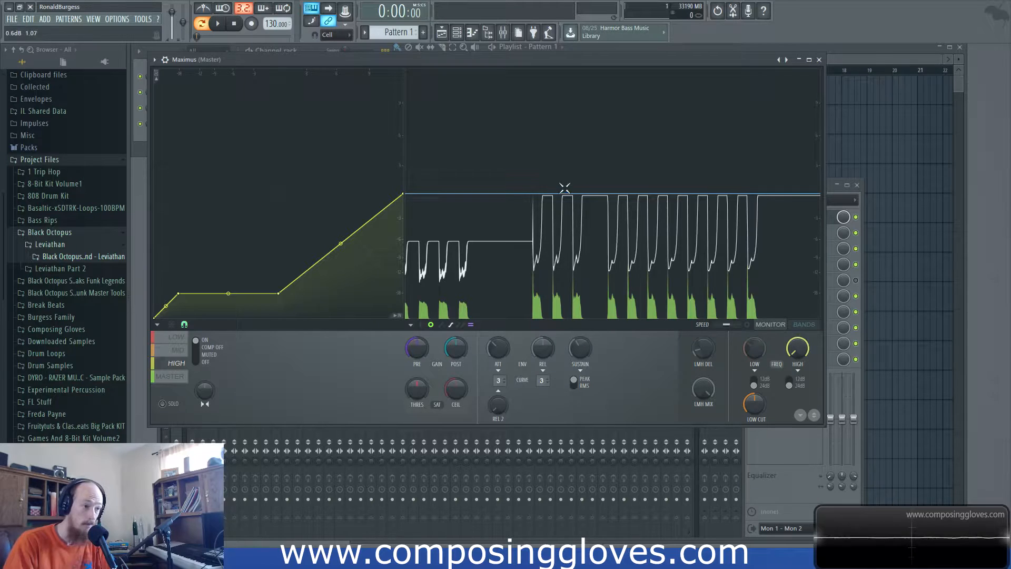
Show and hide the magenta trace in the monitor, and play the pattern to examine the compression level against the output
click(442, 326)
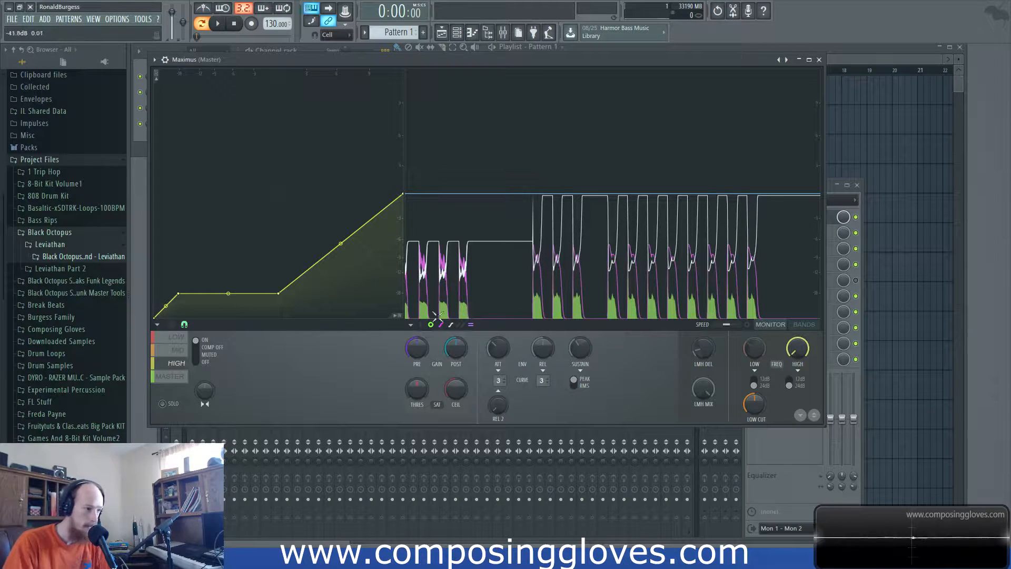
click(445, 326)
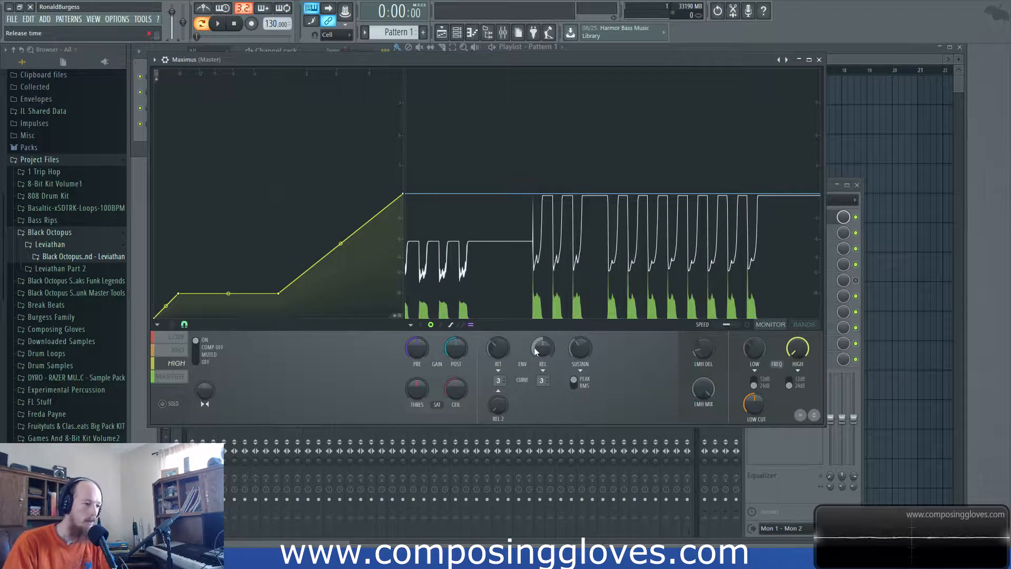
key(space)
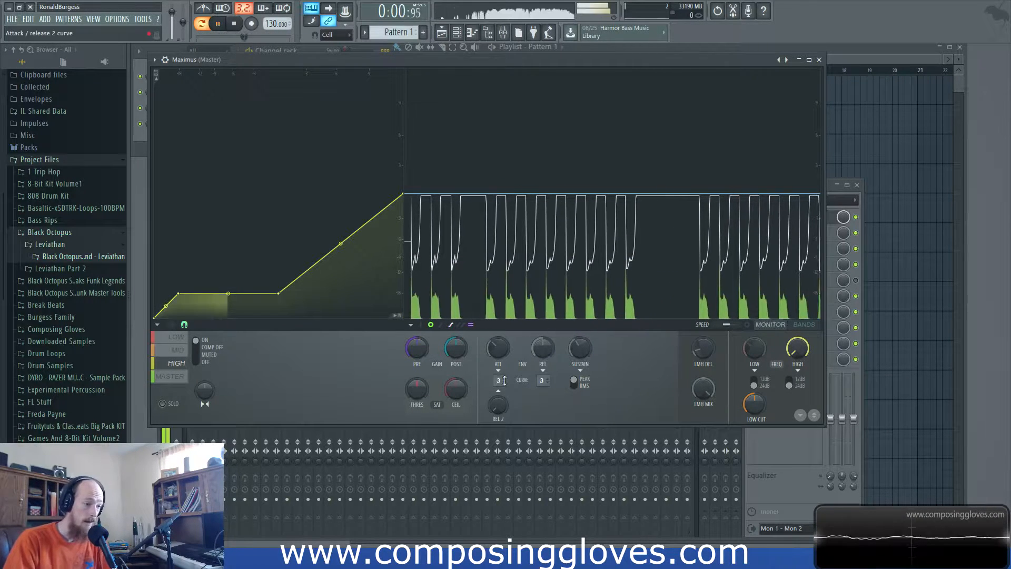
key(space)
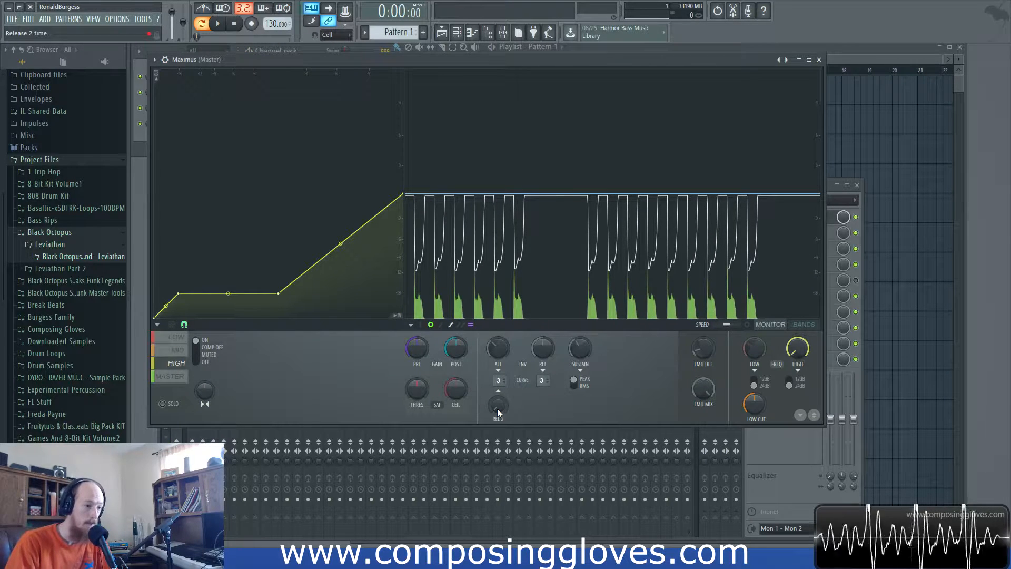
Lengthen the HIGH band's attack time further and play the pattern to view the transients
drag(497, 405, 496, 377)
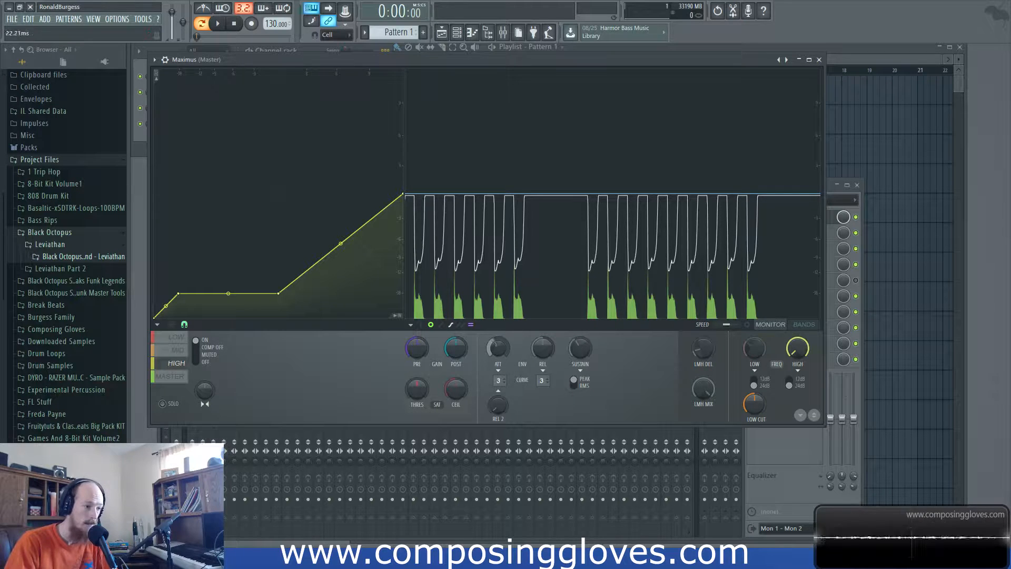
key(space)
key(space)
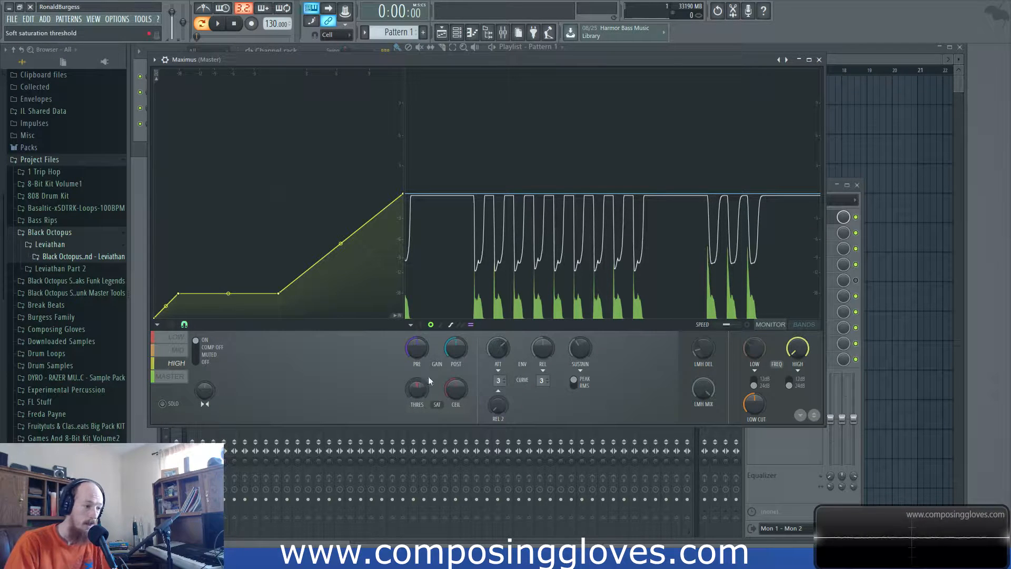
Raise the HIGH band's release 2 time to 2000 ms and play the pattern to examine the recovery
drag(501, 410, 501, 405)
key(space)
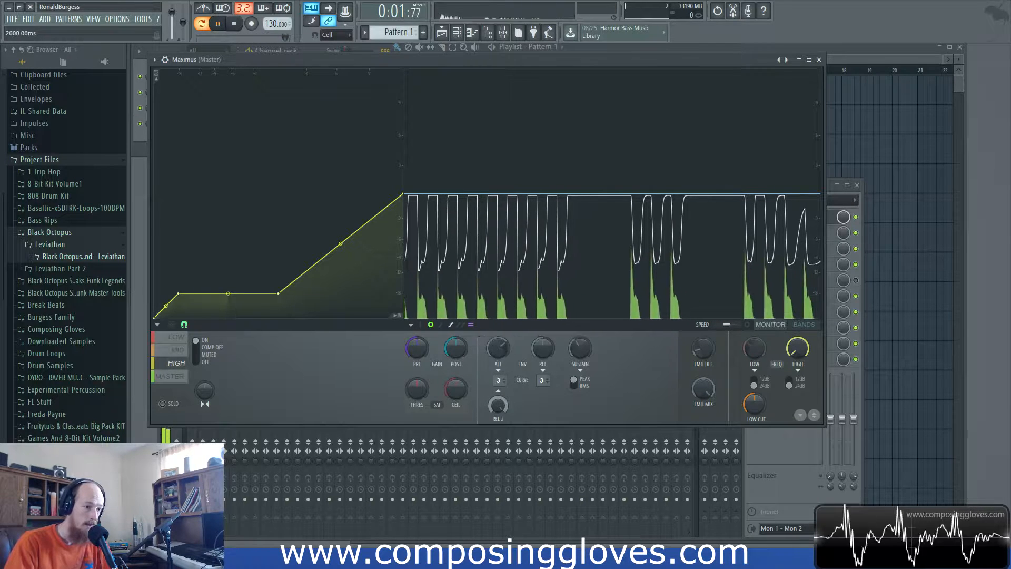
key(space)
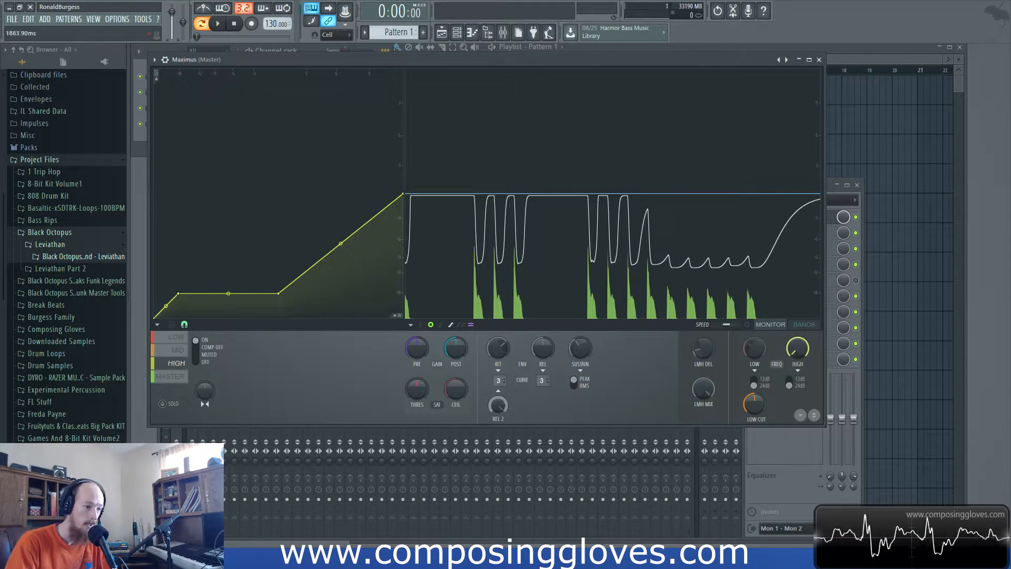
Set the attack/release 2 curve to 1 during playback, and raise the release 2 time to 2000 ms to compare the recovery
key(space)
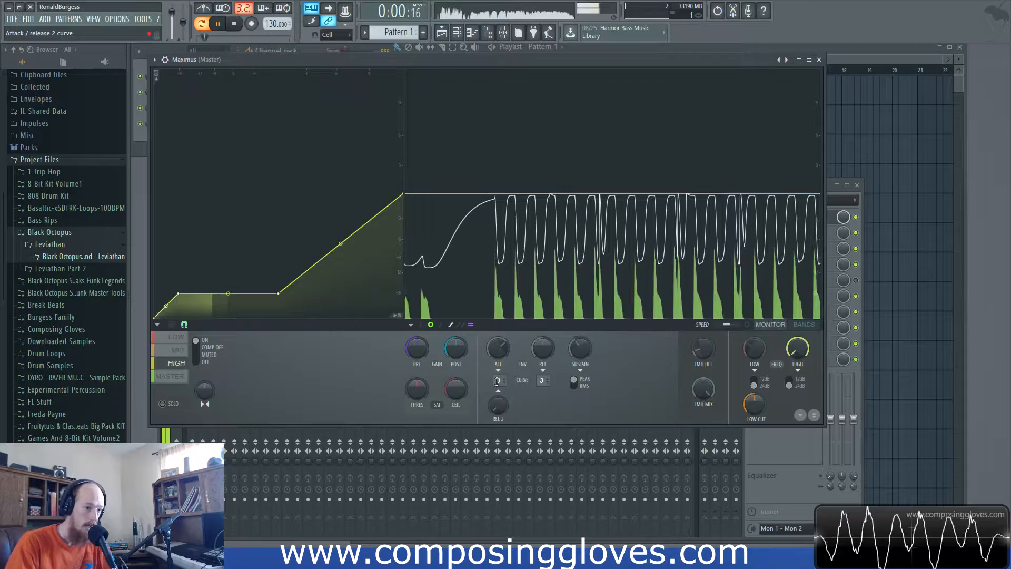
drag(498, 381, 506, 388)
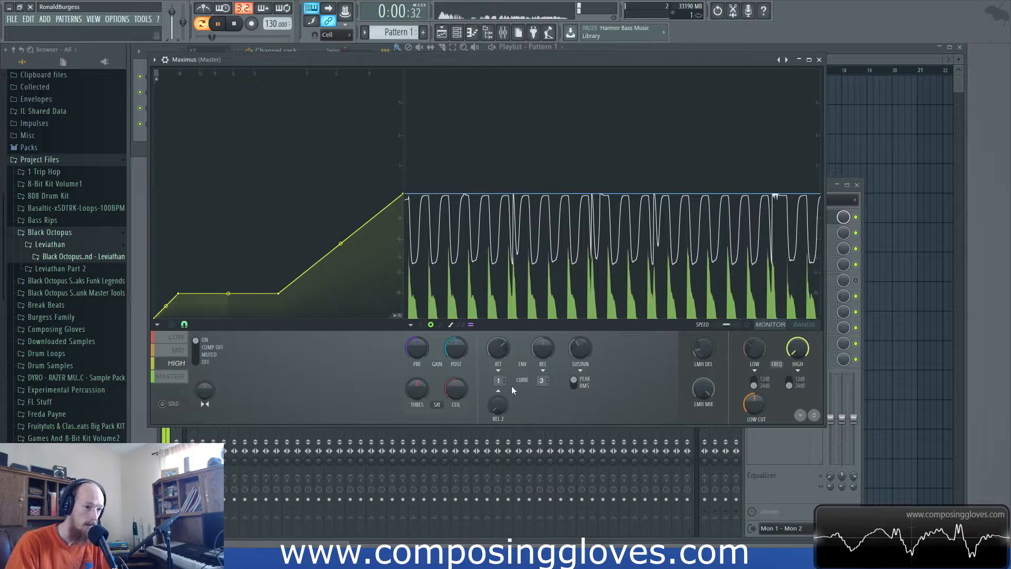
drag(496, 408, 496, 376)
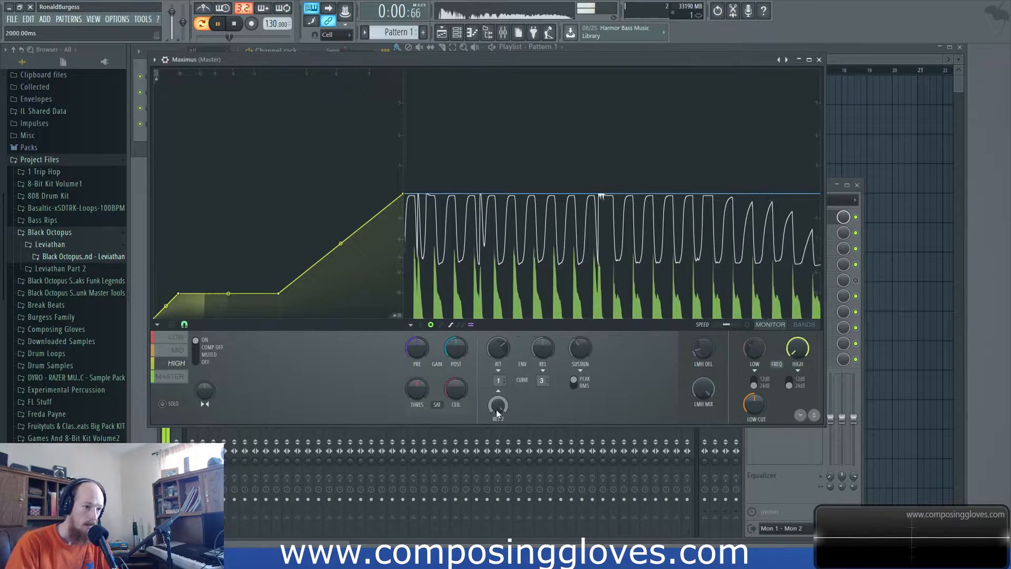
key(space)
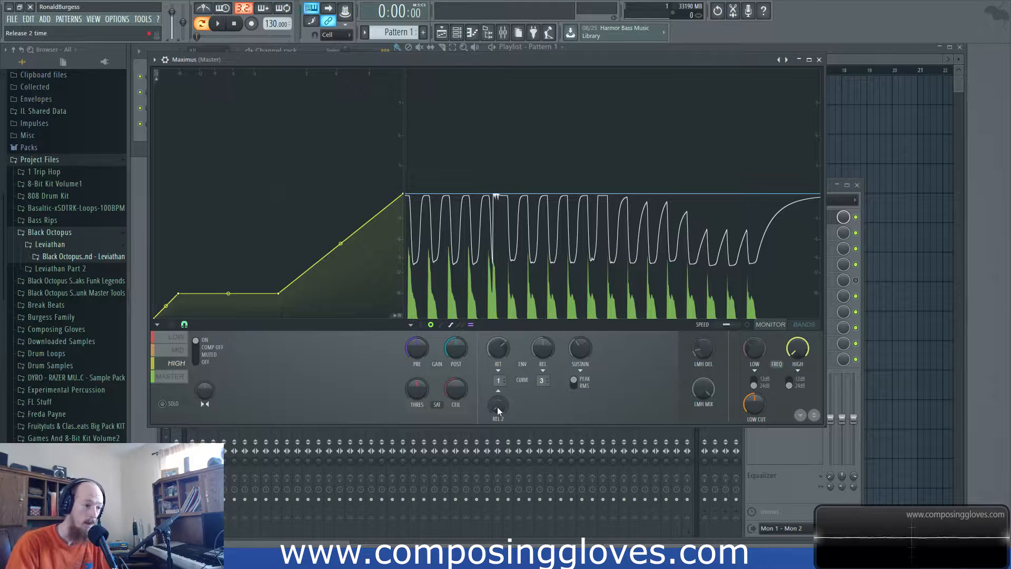
Try different release curve types on the HIGH band, including 4, playing the pattern to compare how the compression recovers
key(space)
key(space)
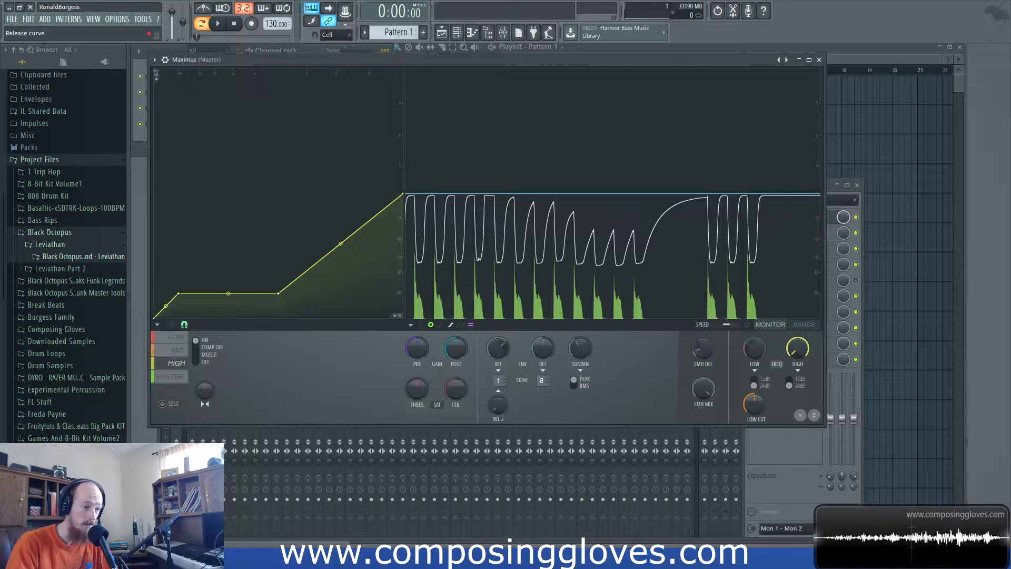
key(space)
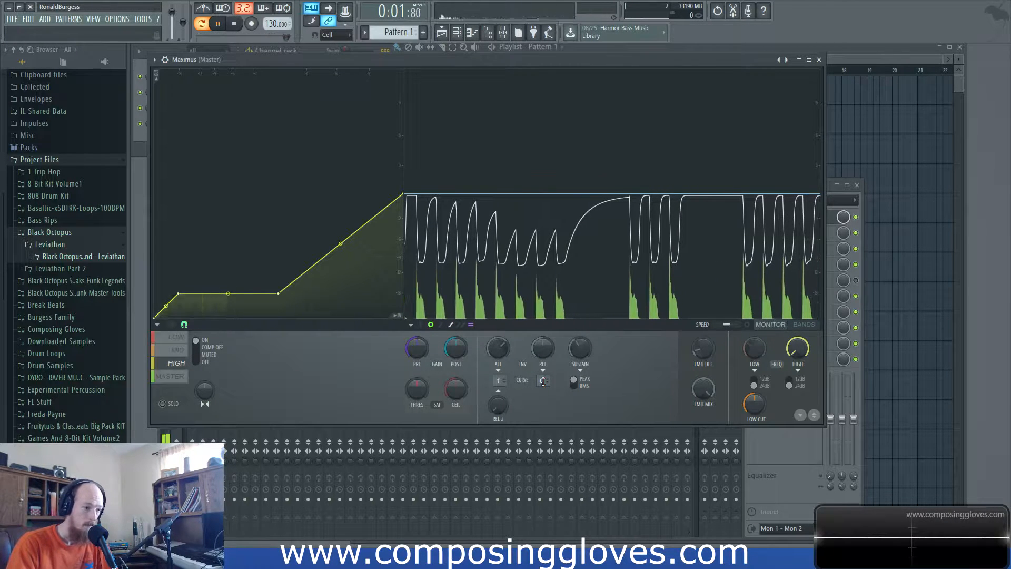
key(space)
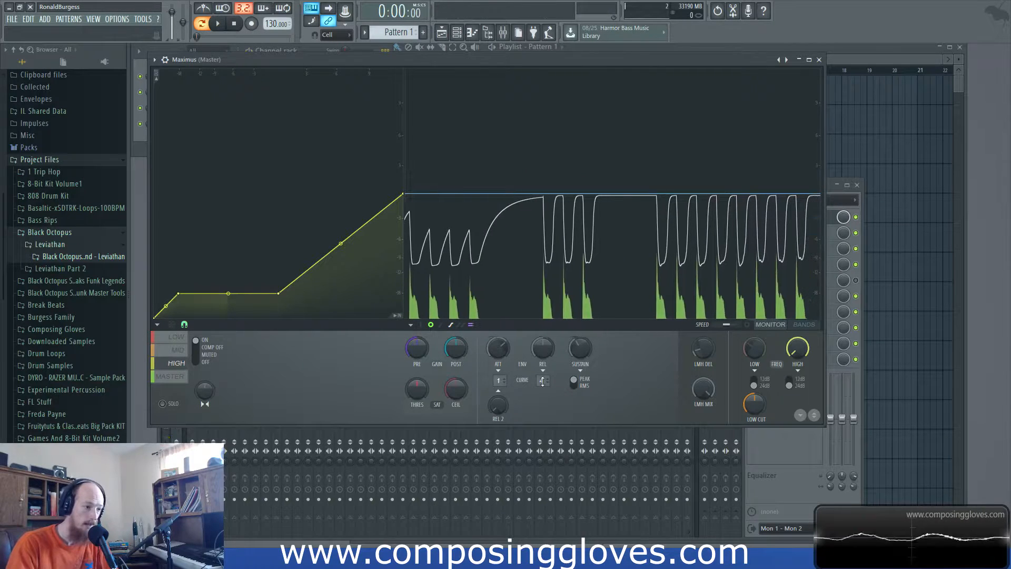
key(space)
key(space)
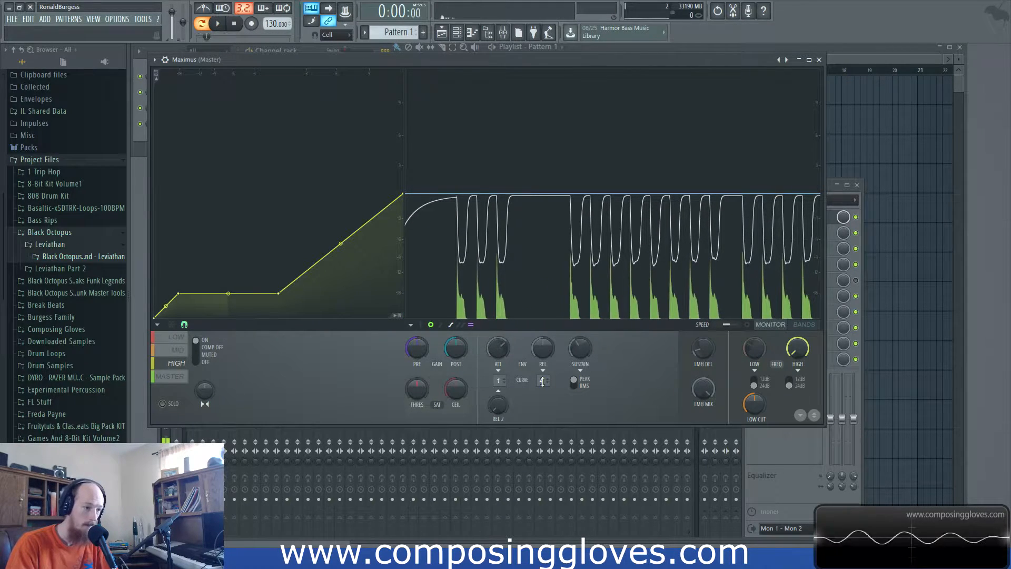
key(space)
Shorten the HIGH band's release time, set its release curve to 6, and play the pattern
drag(549, 353, 549, 369)
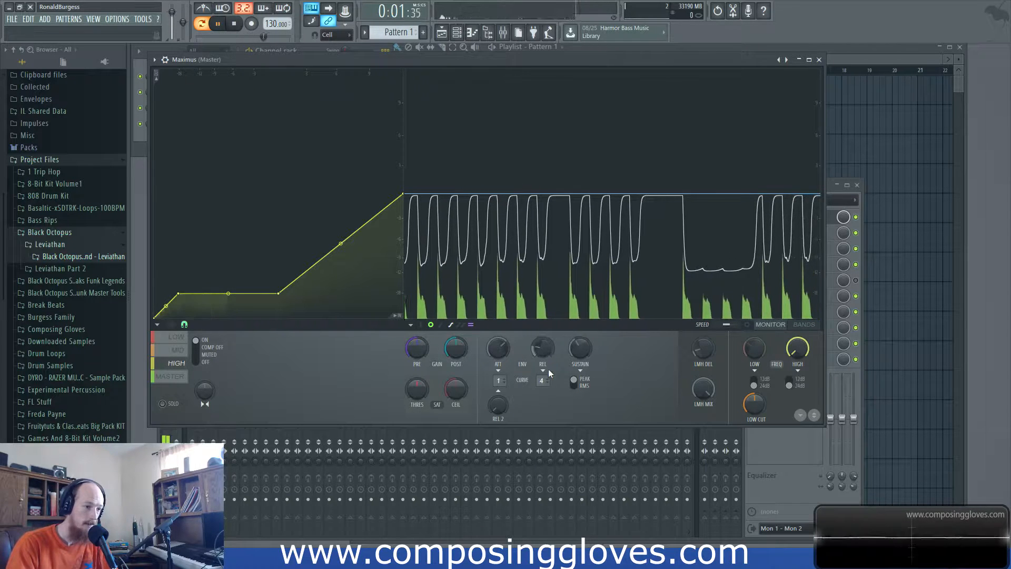
scroll(540, 384, up, 2)
key(space)
key(space)
Raise the HIGH band's release 2 time past about 546 ms during playback, and bring it back down after stopping
drag(494, 409, 494, 377)
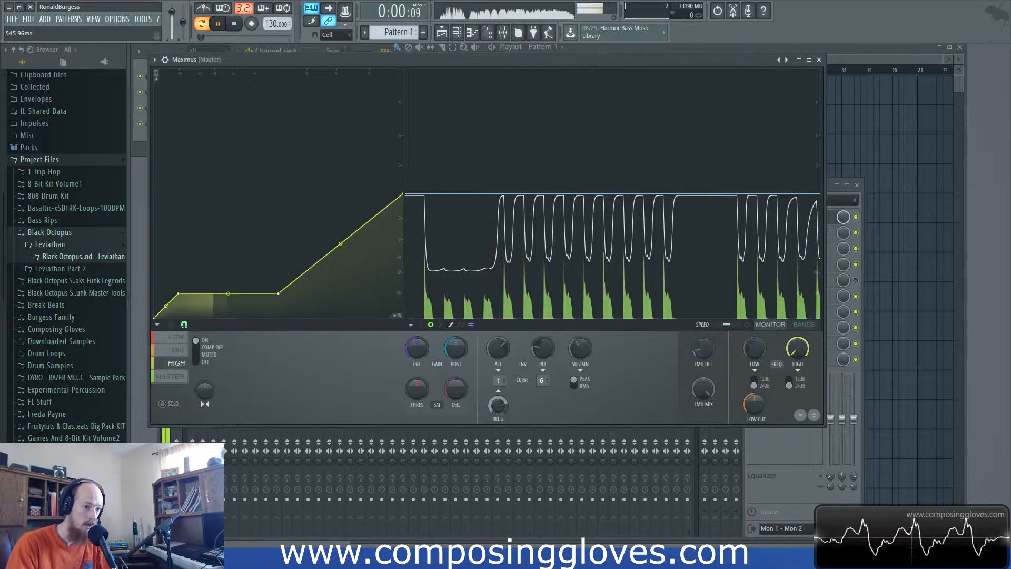
key(space)
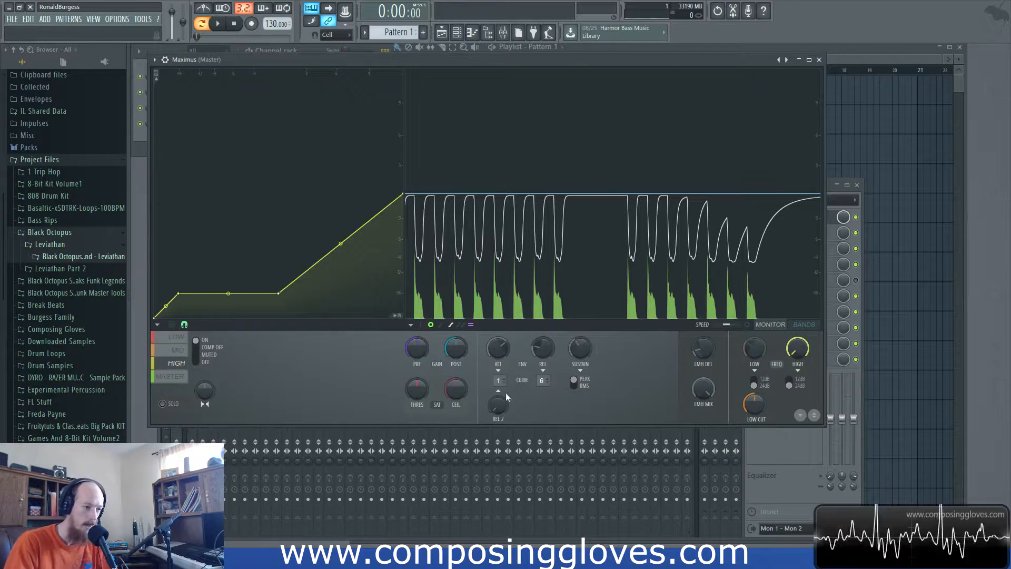
mouse_move(495, 413)
mouse_down()
mouse_move(495, 393)
mouse_move(495, 413)
mouse_up()
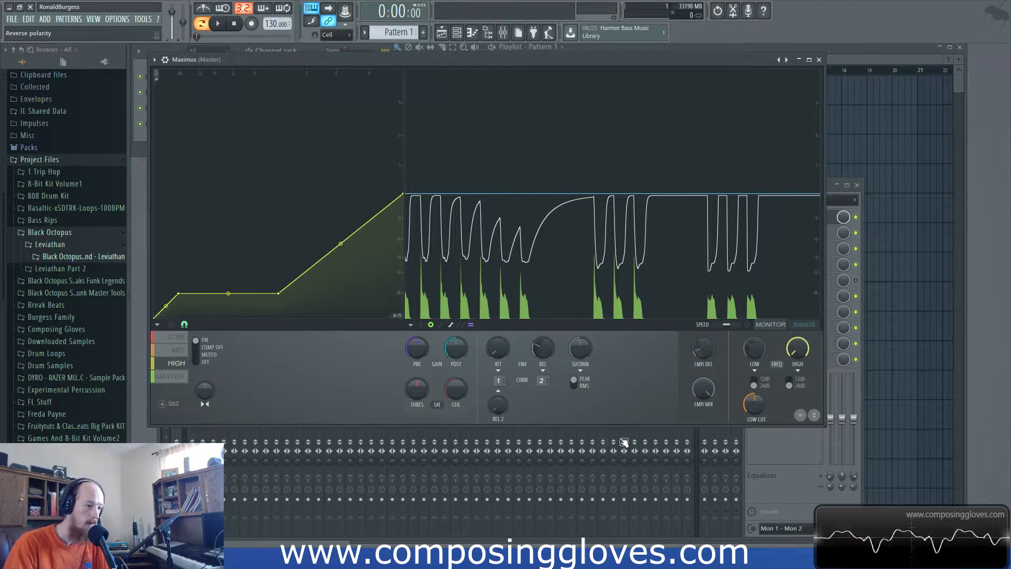
Raise the HIGH band's sustain to its maximum and play the pattern to examine how long the compression holds
drag(581, 347, 582, 337)
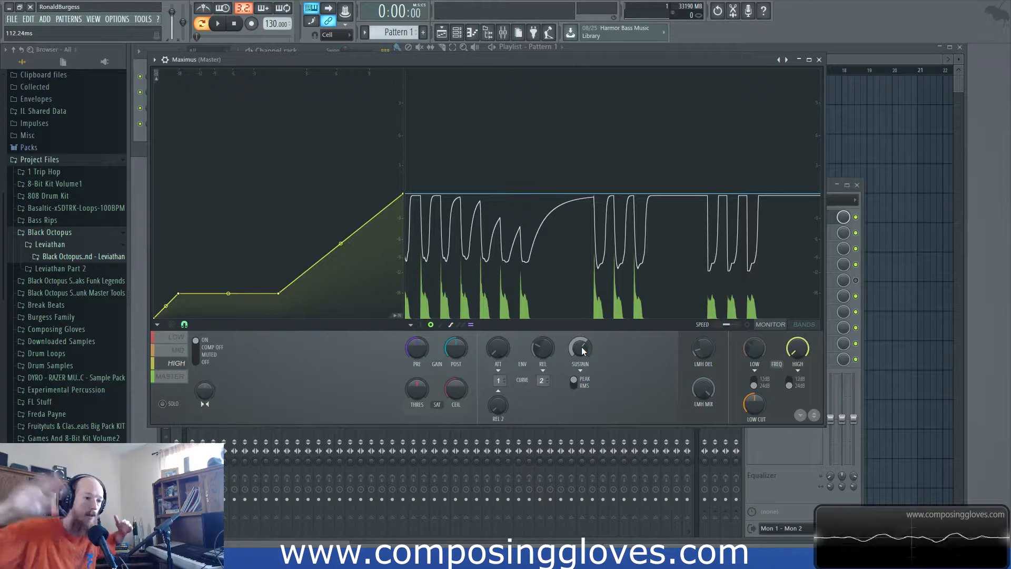
drag(581, 347, 582, 326)
key(space)
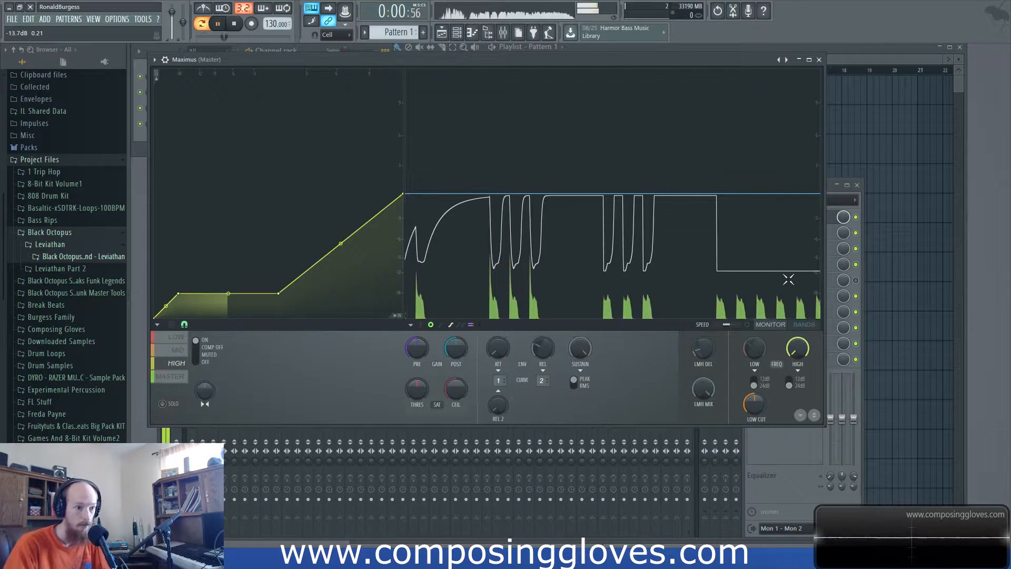
key(space)
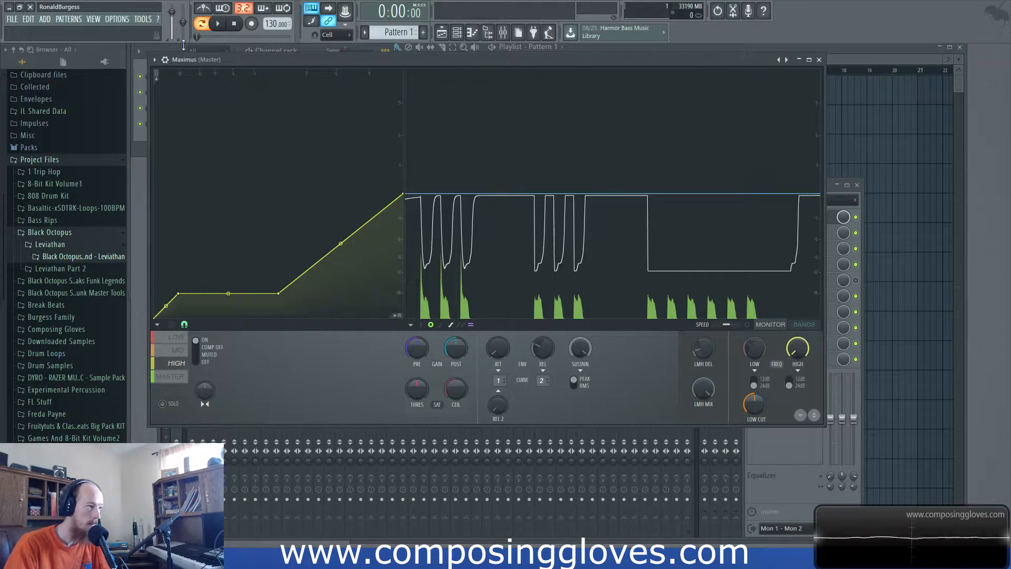
Lower the HIGH band's sustain, play the pattern, and raise the sustain to about 252 ms during playback
drag(576, 354, 576, 396)
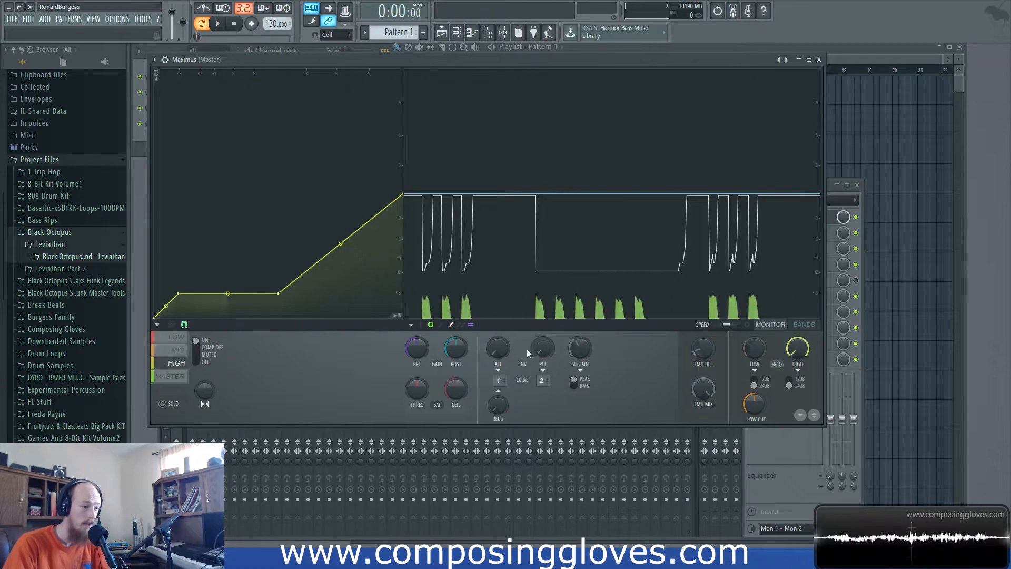
key(space)
drag(575, 353, 575, 340)
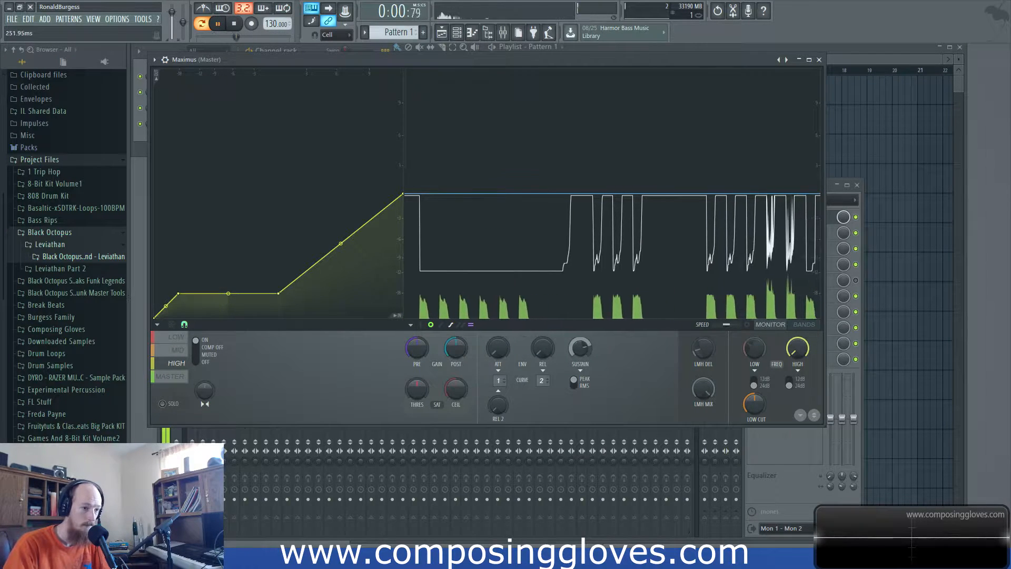
key(space)
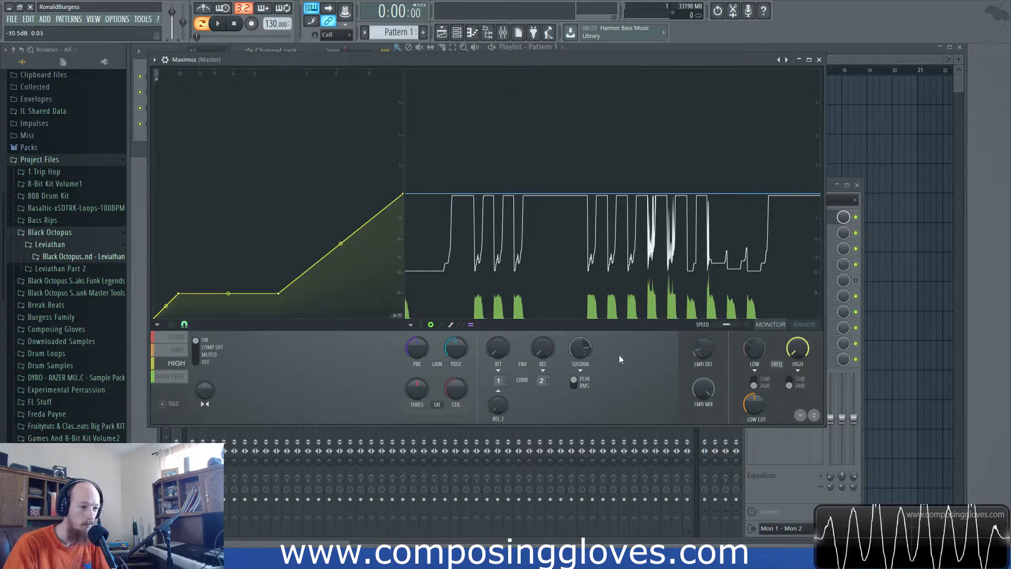
Lengthen the HIGH band's release slightly and reduce its sustain to about 6.5 ms while the pattern plays
drag(544, 348, 547, 353)
key(space)
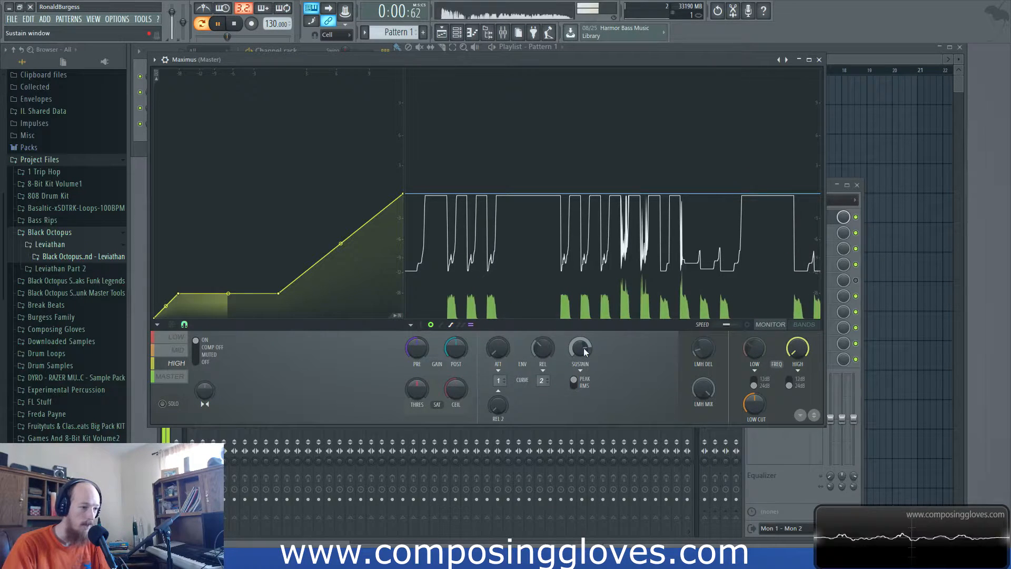
drag(584, 351, 546, 360)
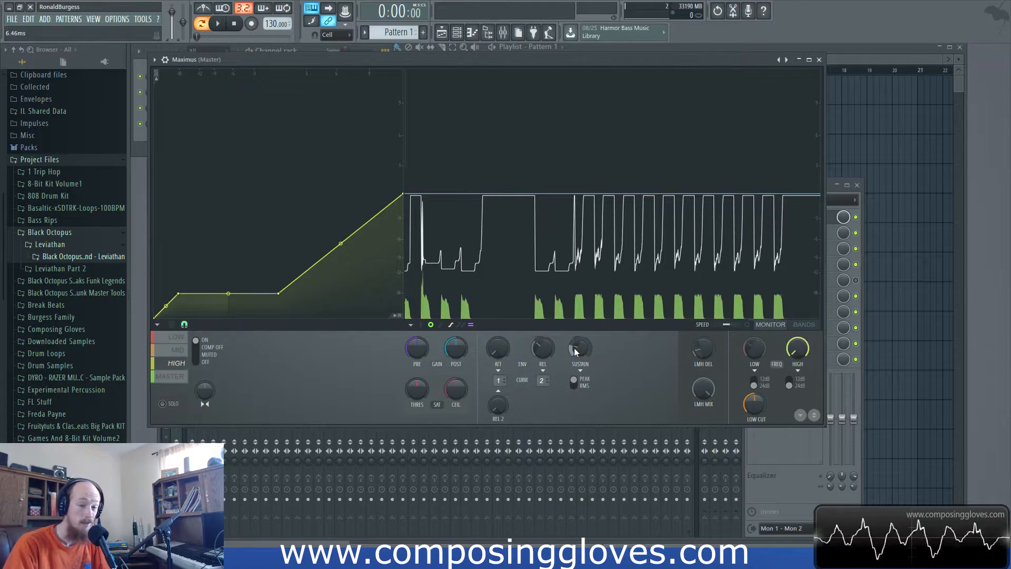
key(space)
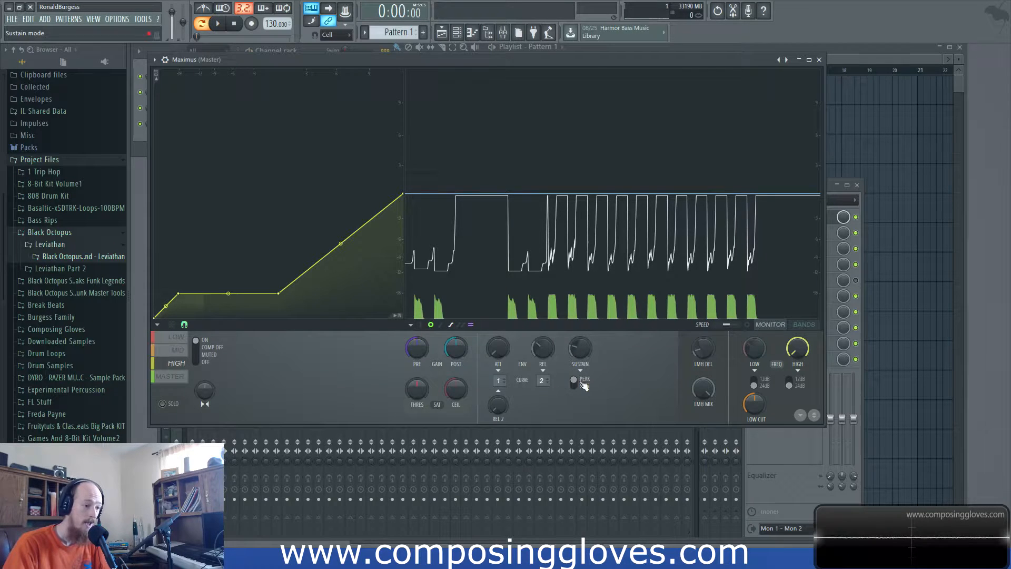
Toggle the HIGH band's sustain mode between PEAK and RMS, leaving it on RMS
click(586, 388)
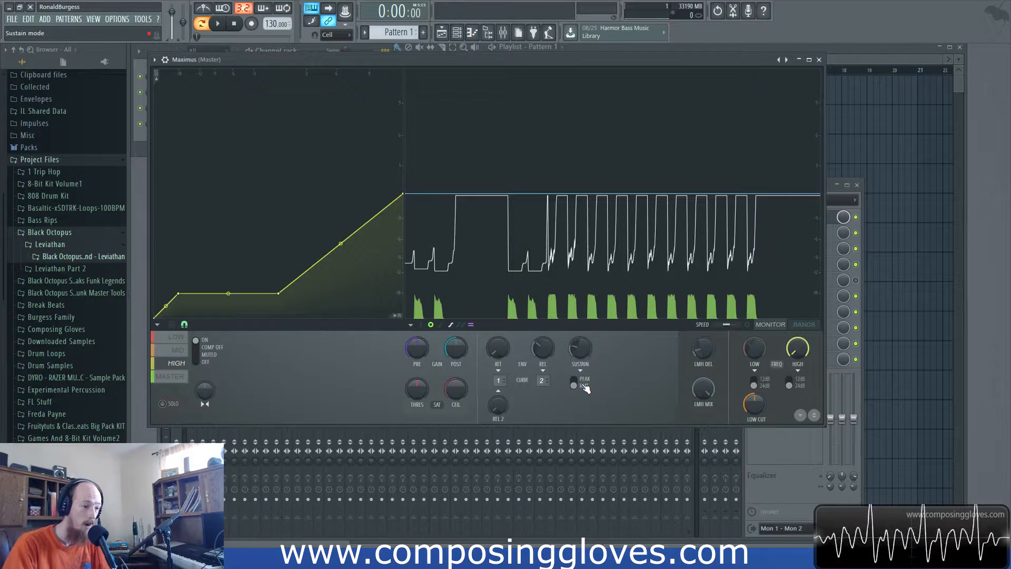
click(585, 388)
click(586, 390)
click(590, 388)
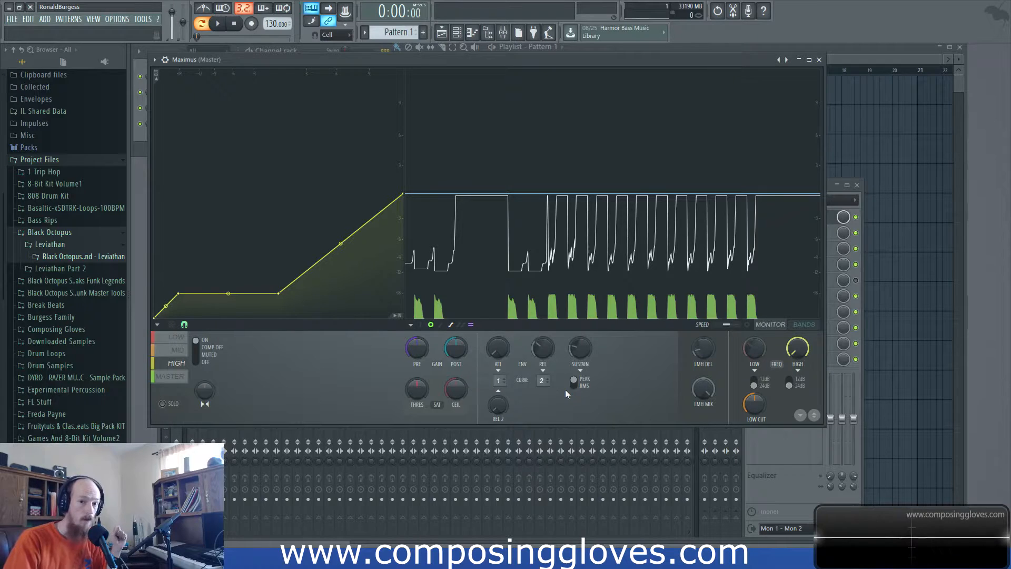
click(580, 391)
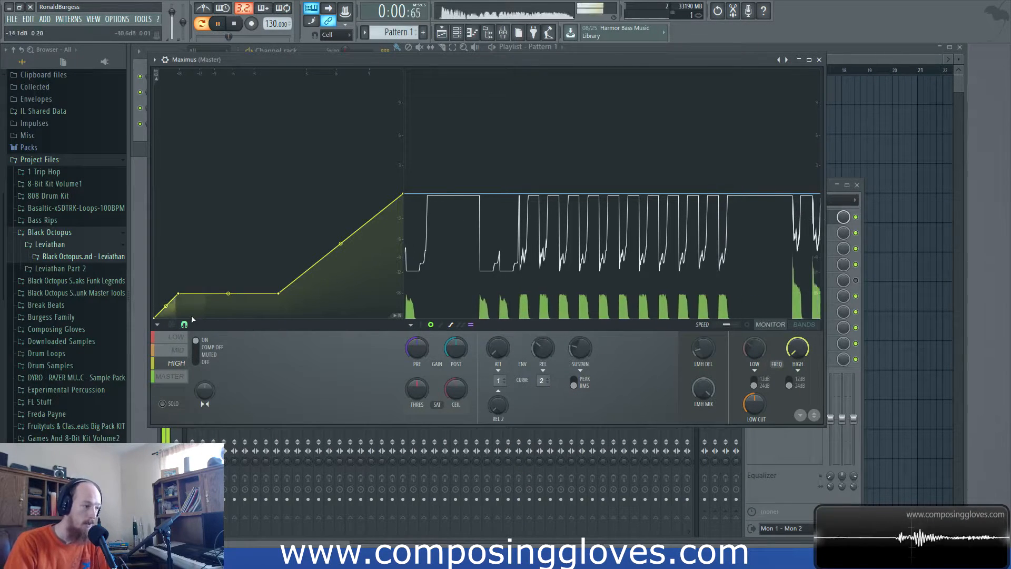
Raise the HIGH band's compression curve point to restore a straight slope, and play the pattern to compare PEAK and RMS sustain modes
drag(284, 296, 280, 192)
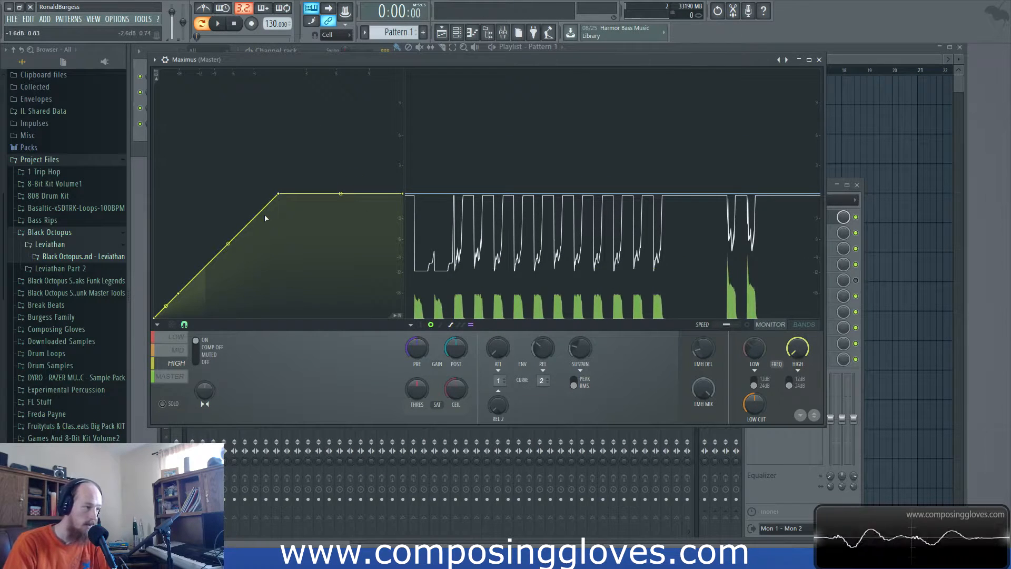
key(space)
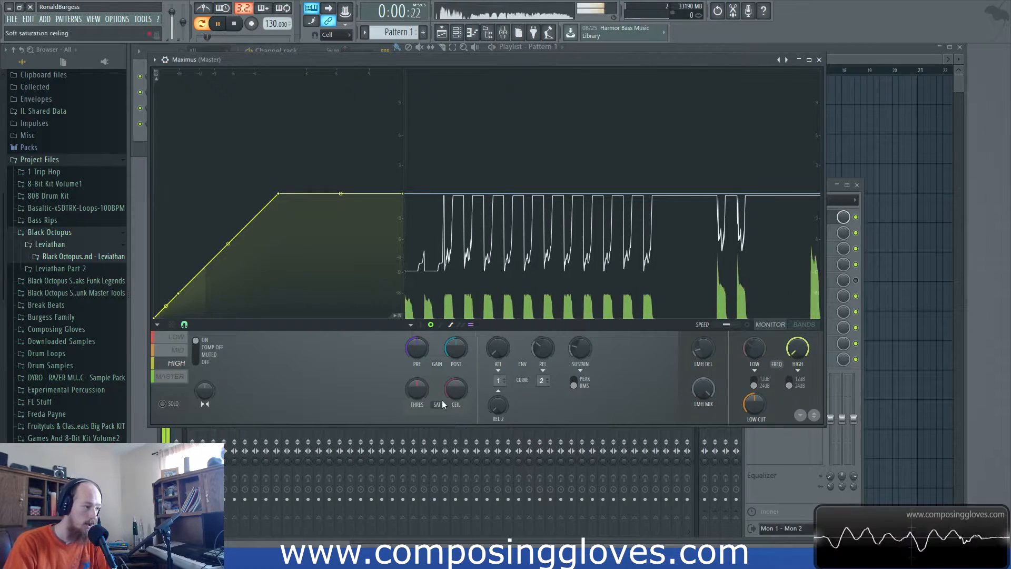
click(575, 382)
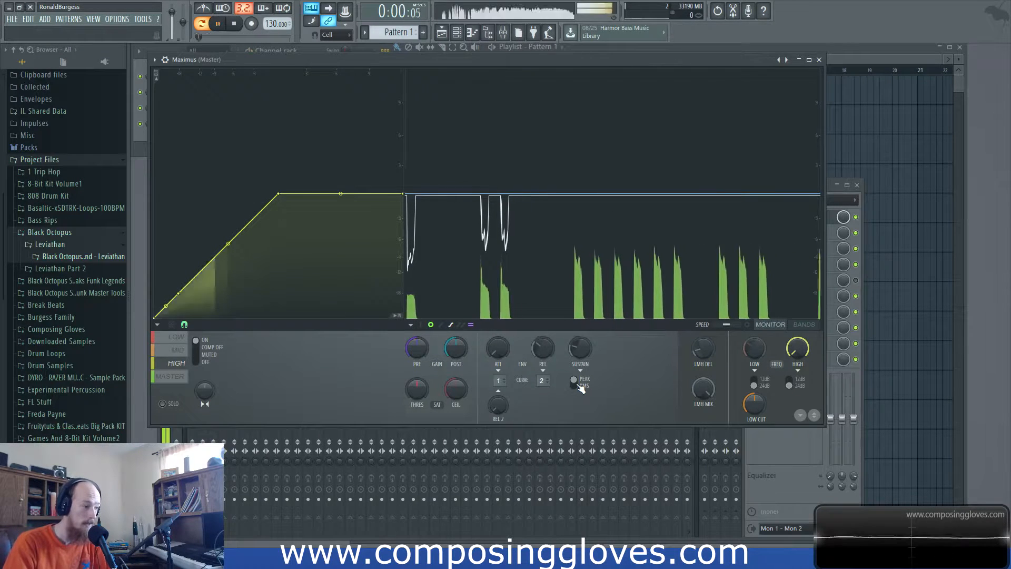
key(space)
click(575, 383)
key(space)
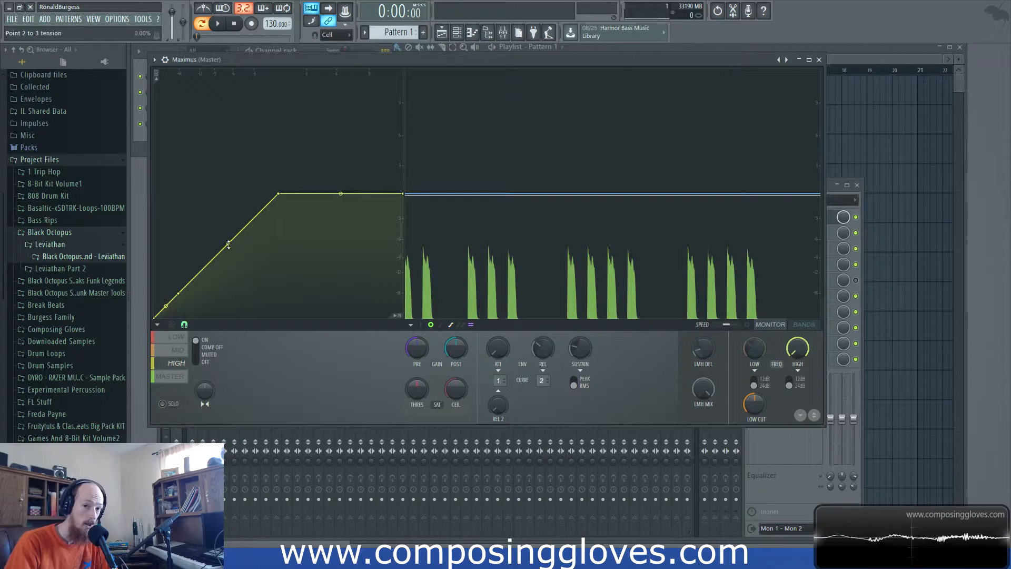
click(574, 385)
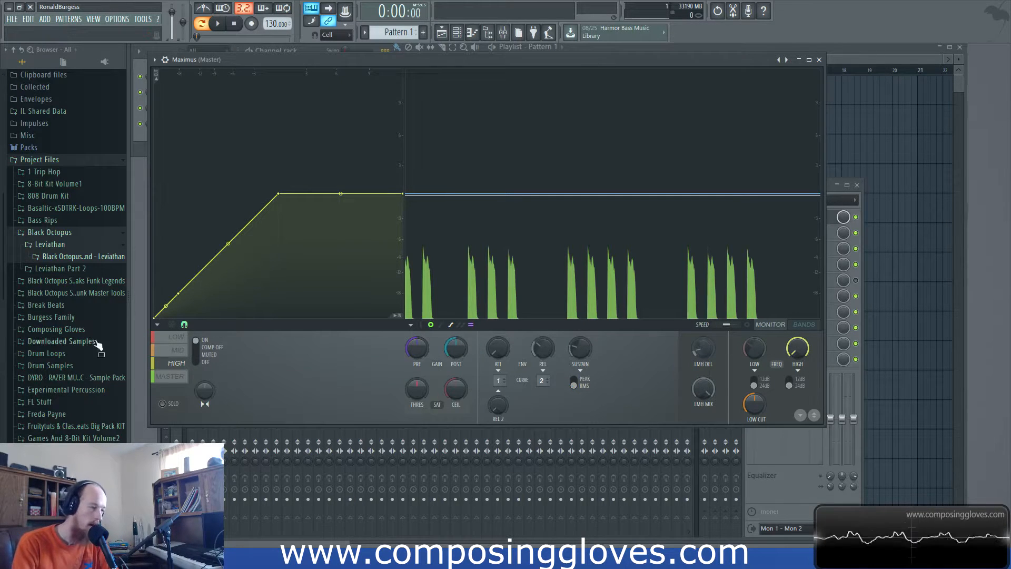
Examine the MID, HIGH and MASTER band settings in turn, comparing their attack and sustain controls
click(178, 351)
click(176, 363)
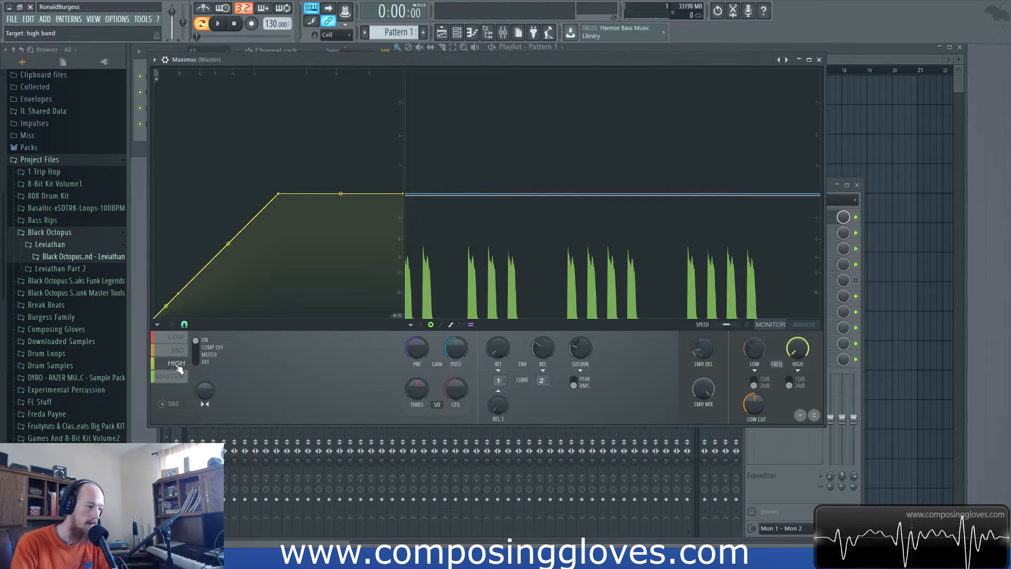
click(171, 376)
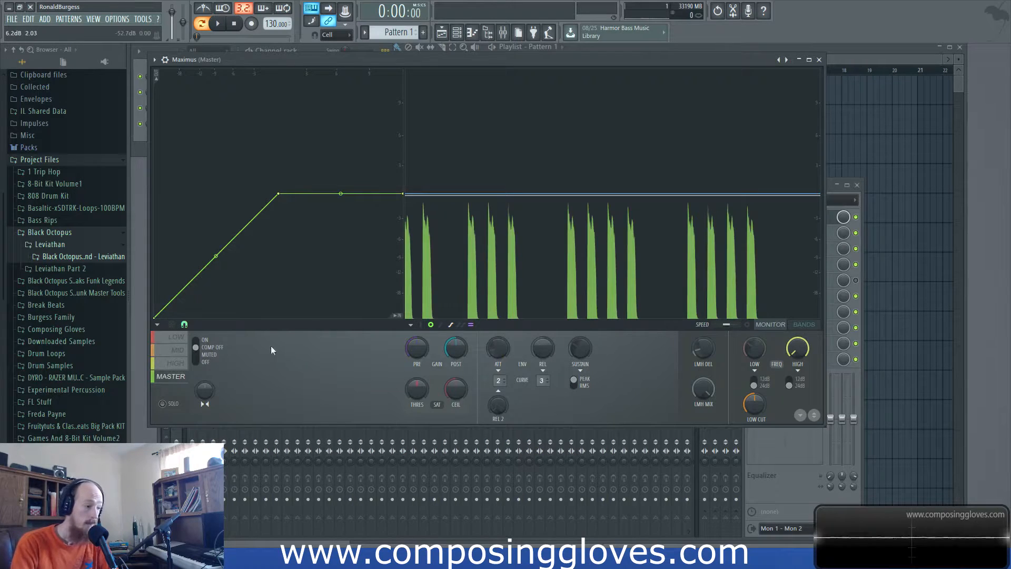
click(175, 364)
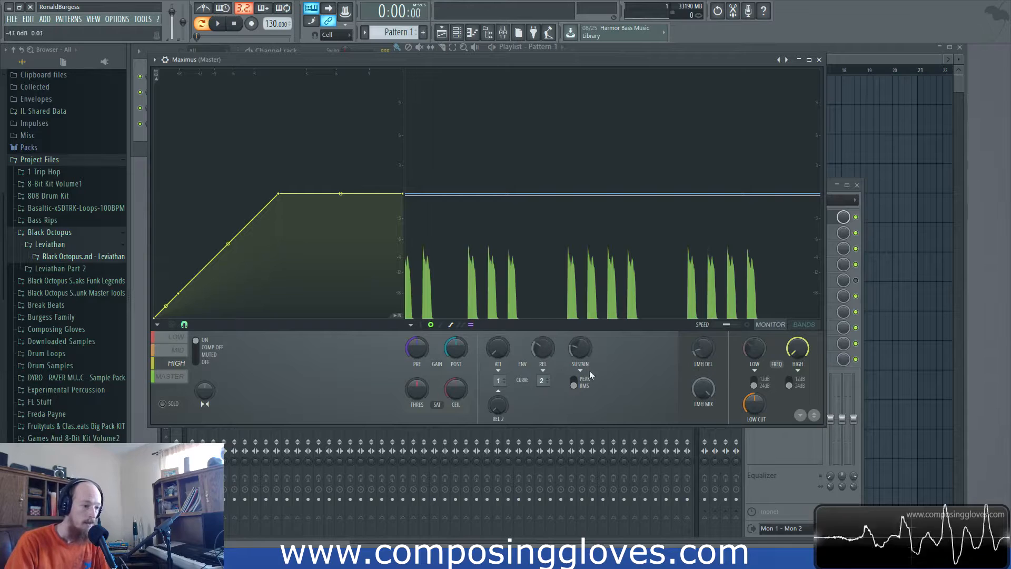
drag(497, 342, 491, 351)
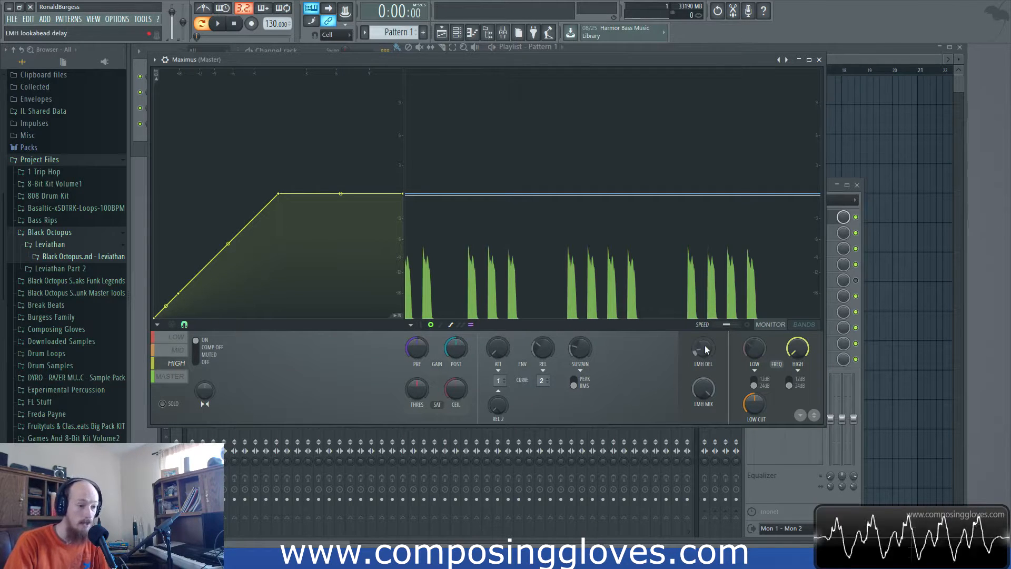
drag(497, 350, 498, 351)
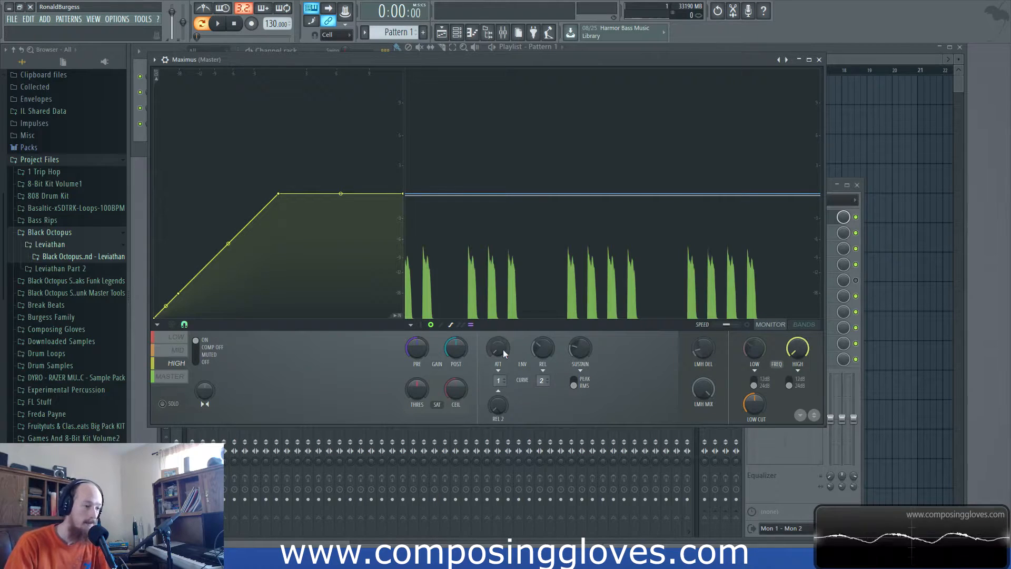
click(170, 376)
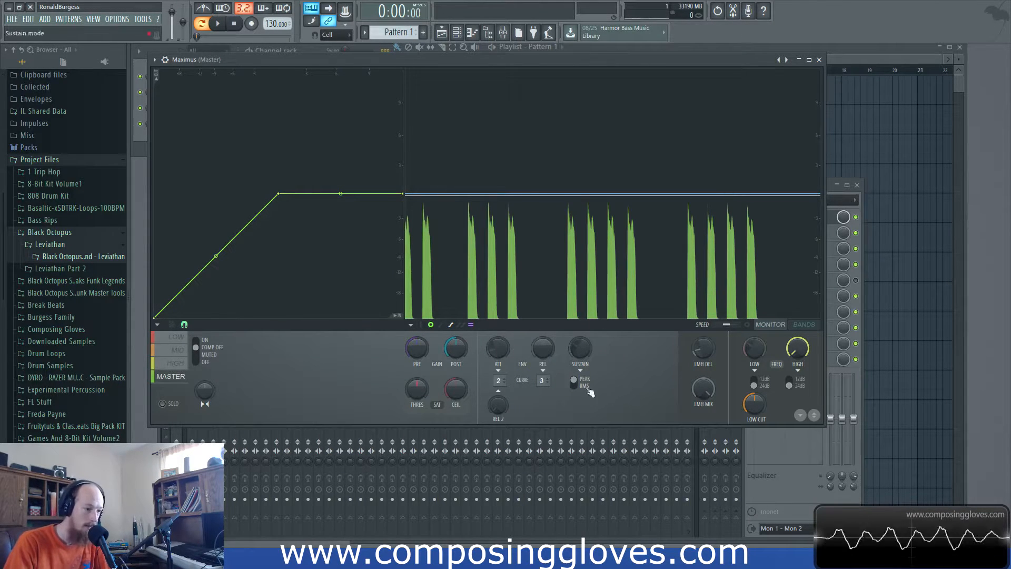
Shrink the Maximus window, enlarge it again, and compare the HIGH and MASTER band settings
drag(823, 422, 482, 234)
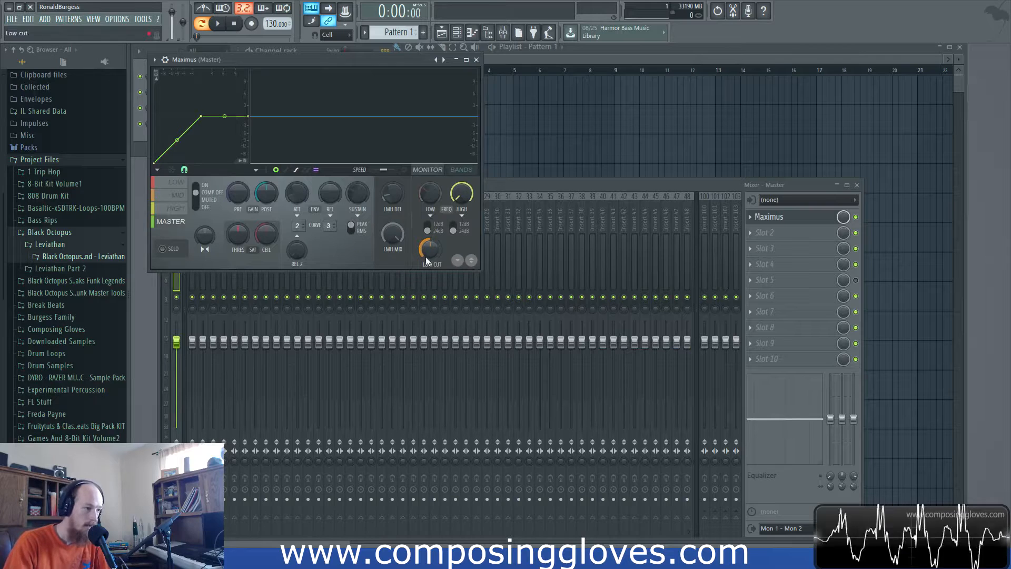
drag(482, 272, 856, 447)
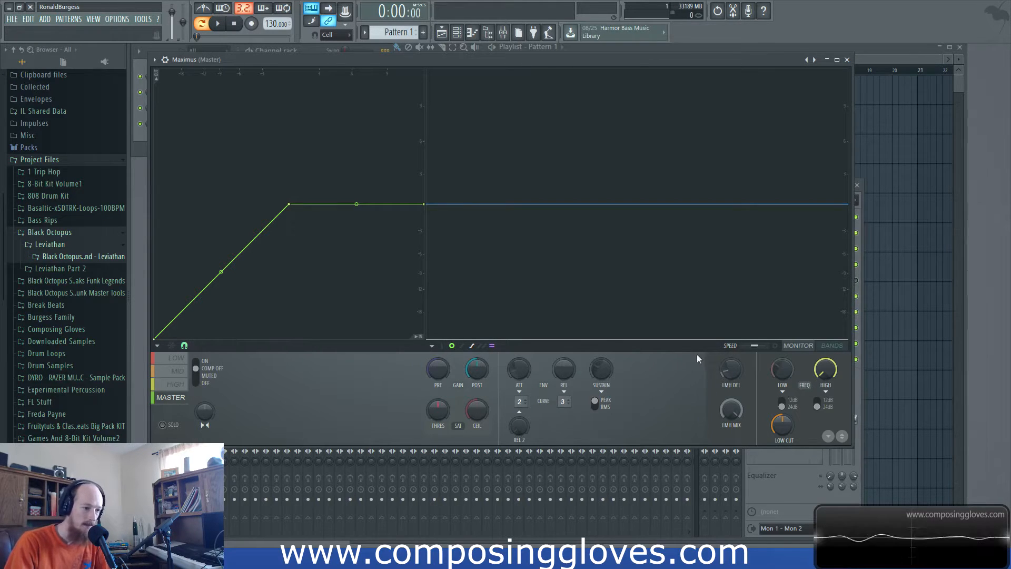
click(175, 384)
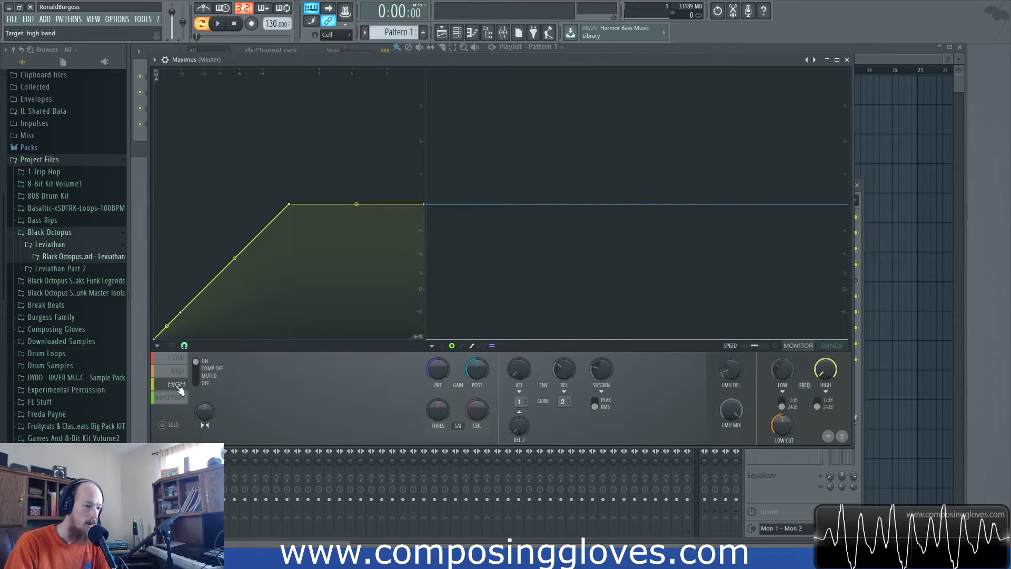
click(174, 398)
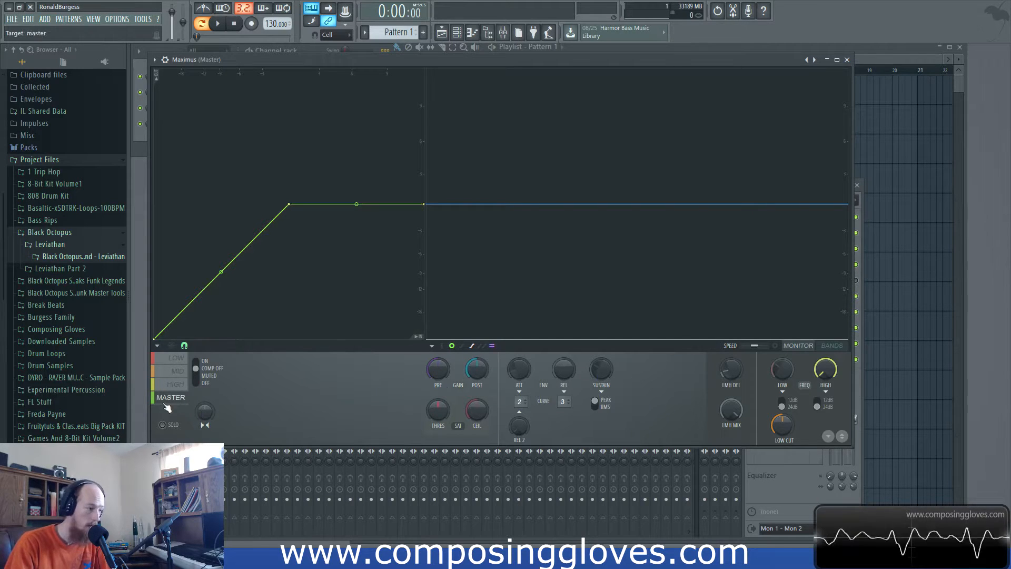
click(178, 385)
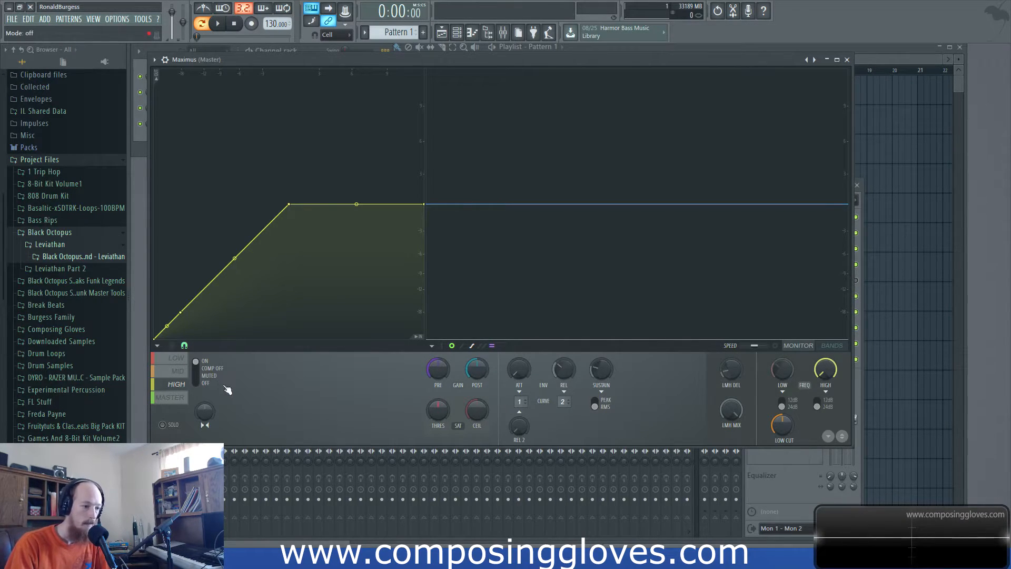
click(173, 397)
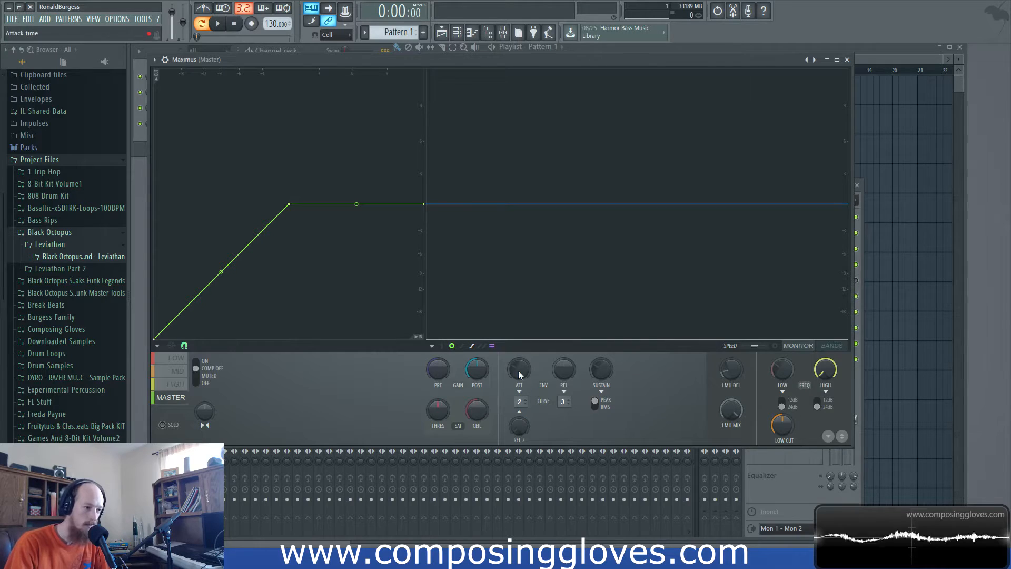
click(181, 384)
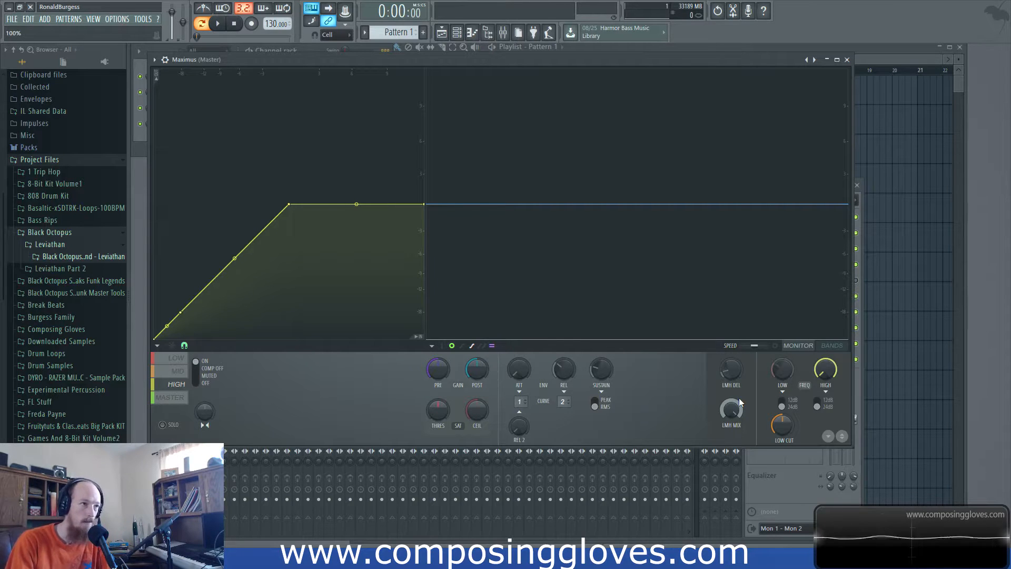
Lower the LMH mix to its minimum, raise it partway while checking the LOW and MID bands, and return it to full
drag(732, 409, 732, 495)
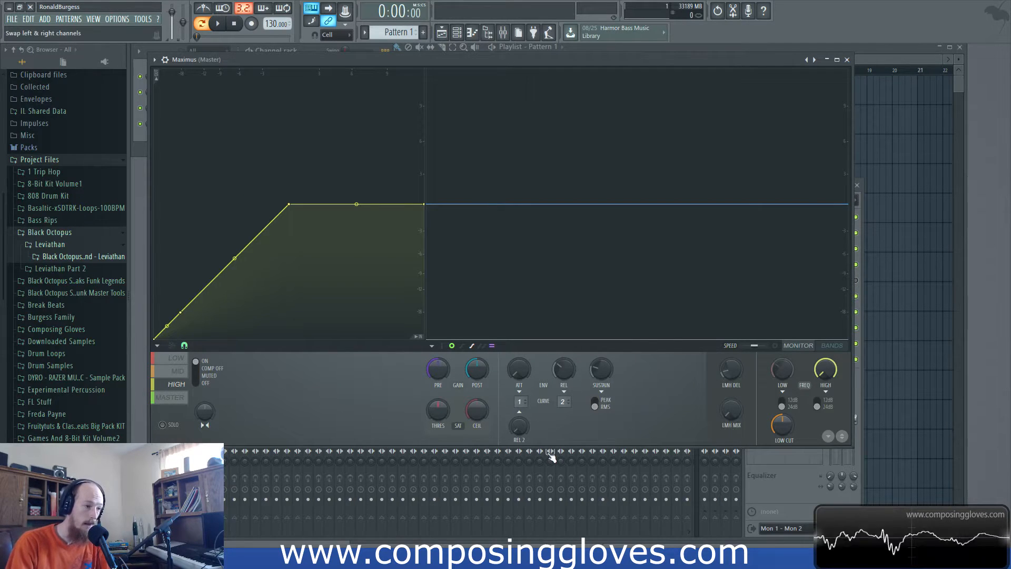
mouse_move(731, 410)
mouse_down()
mouse_move(731, 379)
mouse_move(731, 399)
mouse_up()
click(177, 358)
click(182, 370)
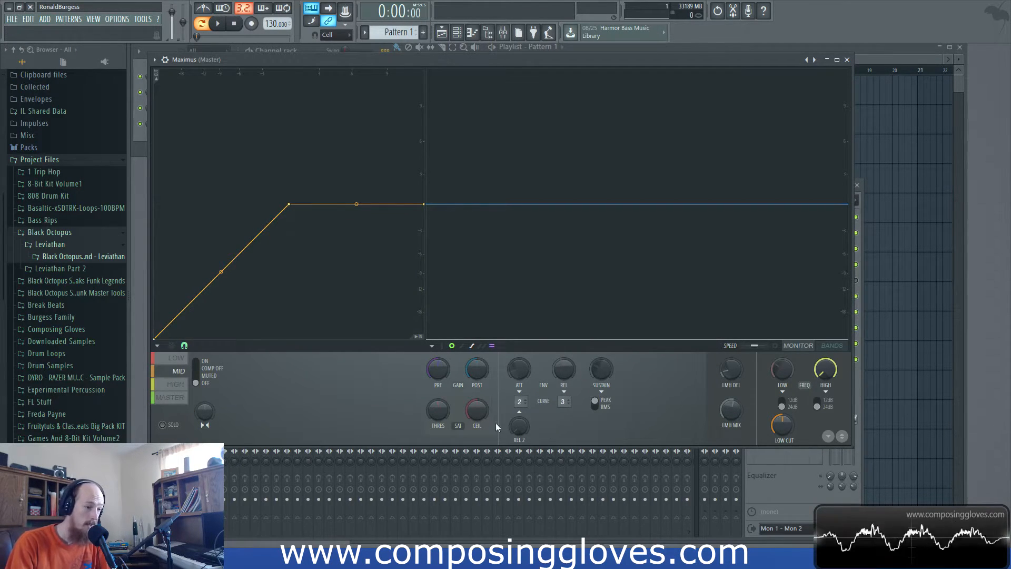
click(177, 384)
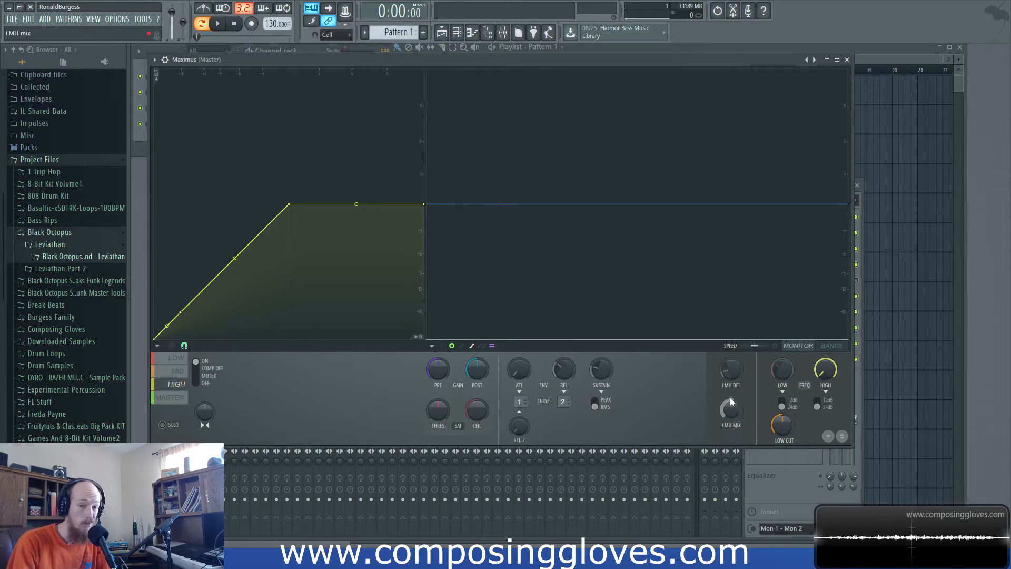
drag(727, 409, 727, 410)
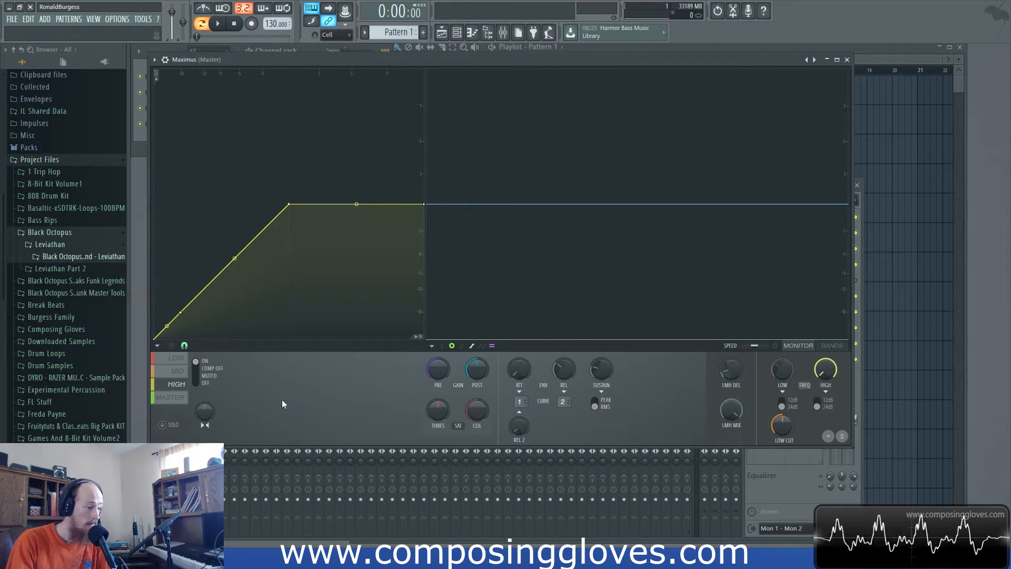
Display the MASTER band, play the pattern, and switch the band's mode to ON
click(180, 372)
click(181, 359)
click(181, 384)
click(181, 374)
click(181, 399)
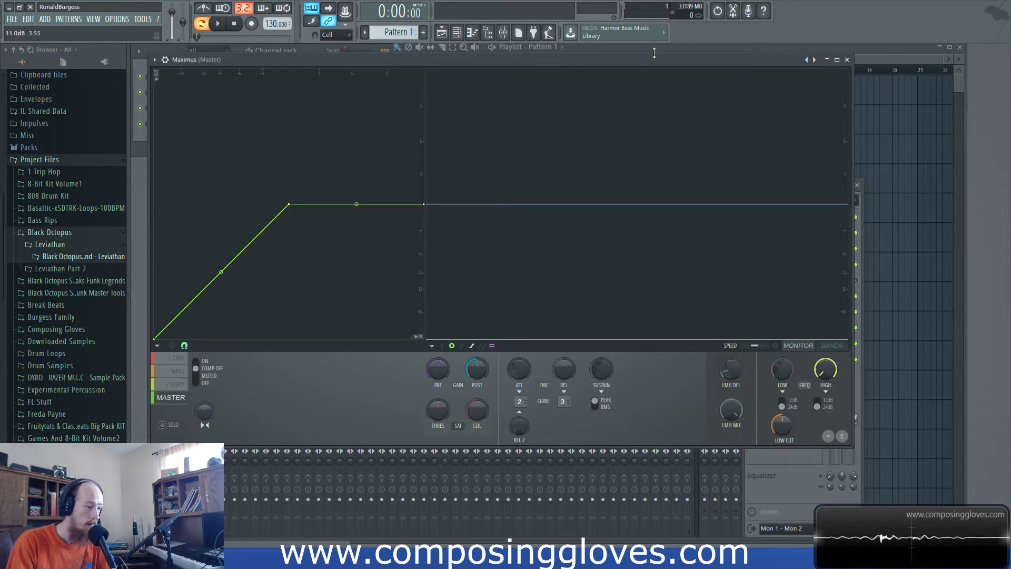
drag(655, 59, 660, 90)
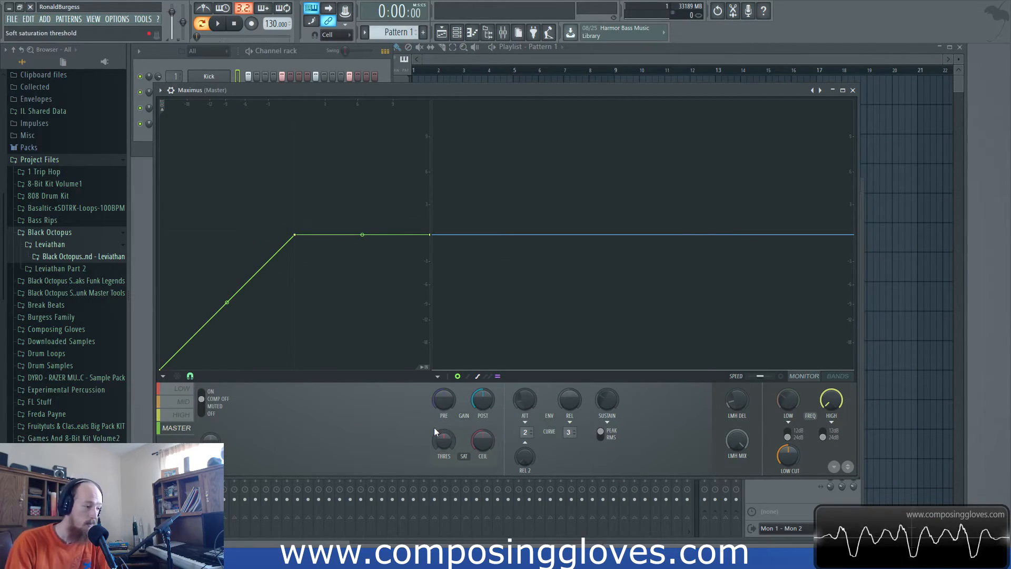
key(space)
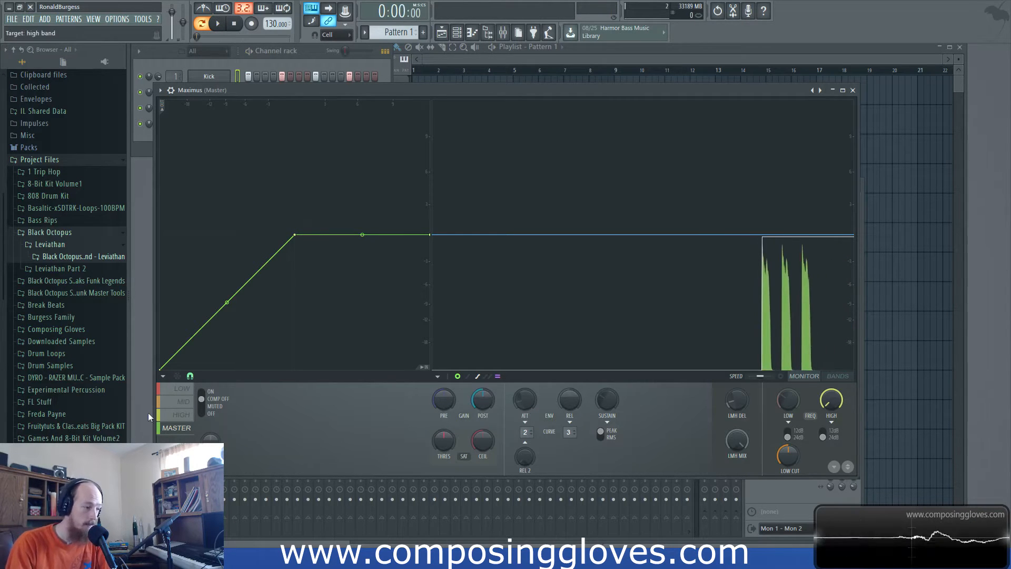
click(202, 392)
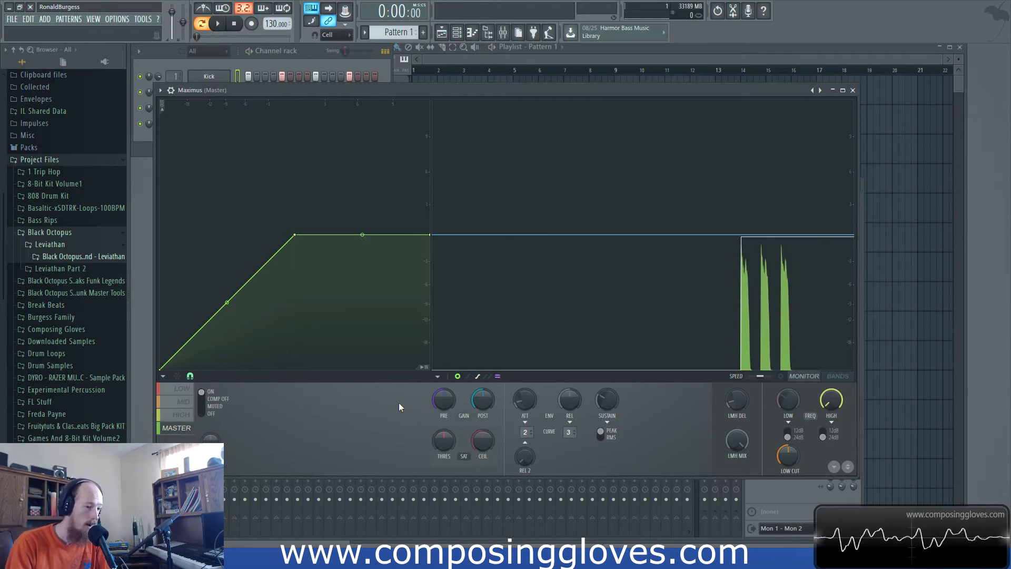
Raise the MASTER band's attack to about 164.71 ms during playback and replay the pattern to compare the monitor trace
key(space)
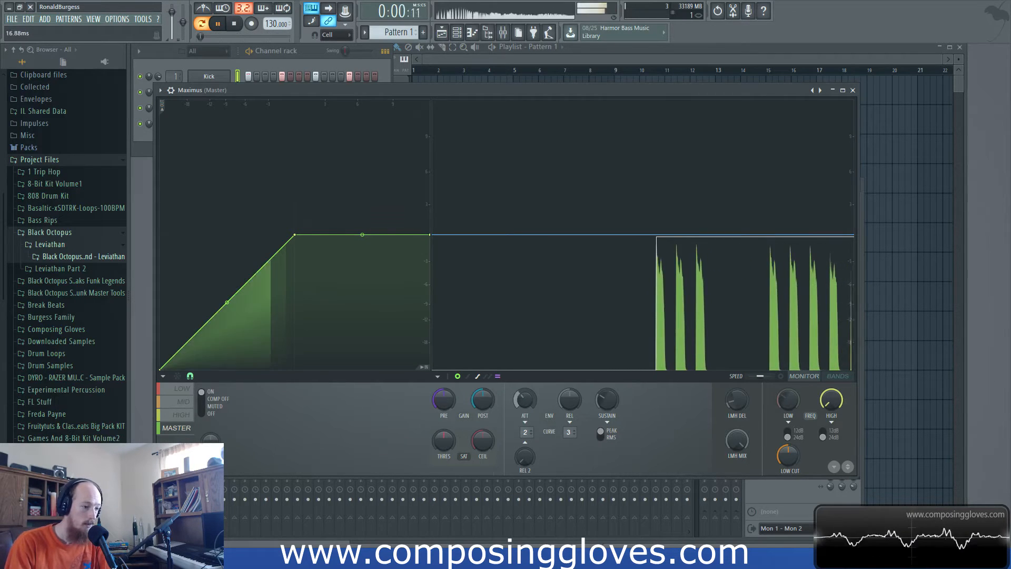
drag(524, 403, 524, 369)
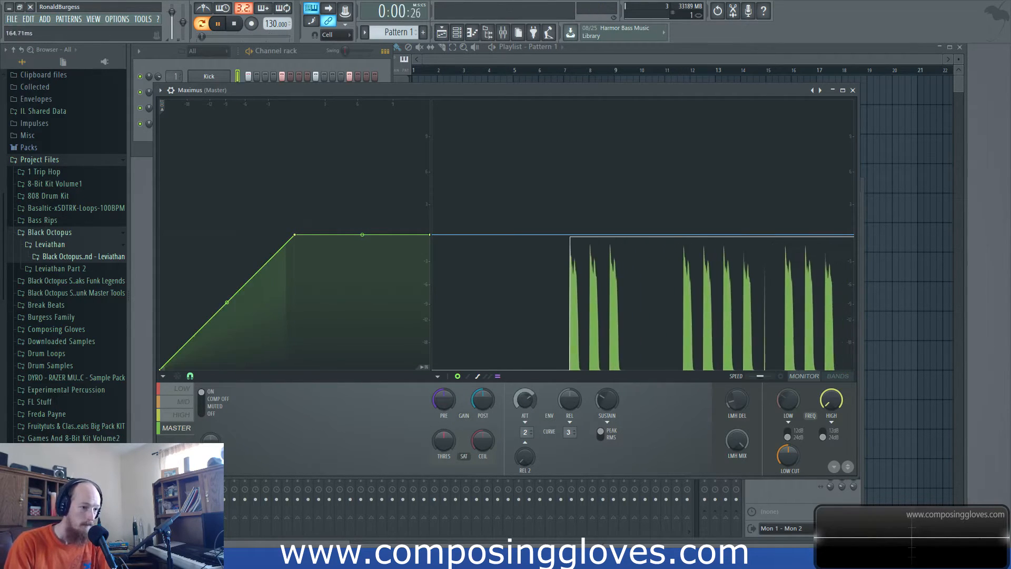
key(space)
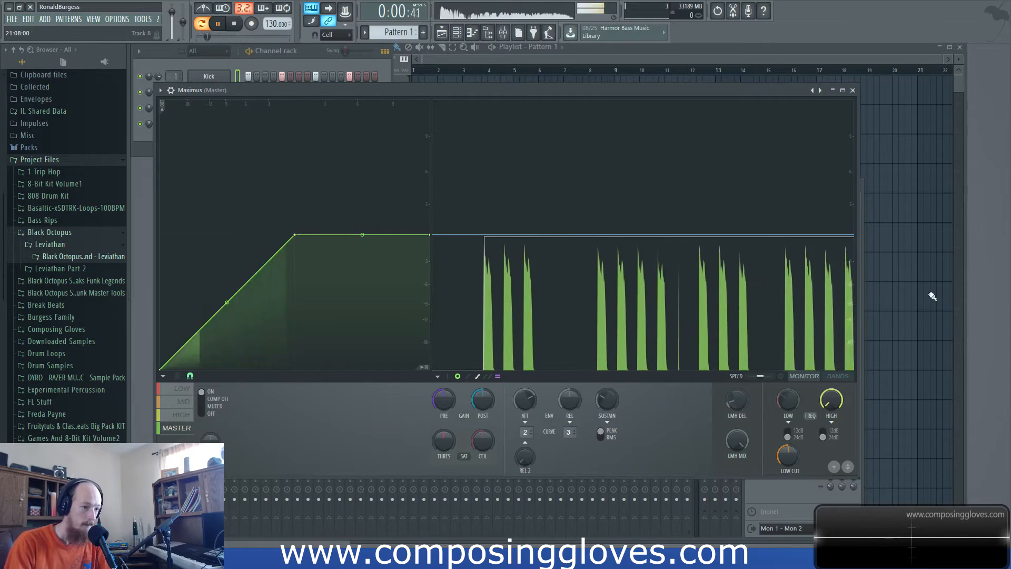
Add a low point to the MASTER curve, move the existing knee to the same level for a long flat section, and play the pattern
right_click(200, 329)
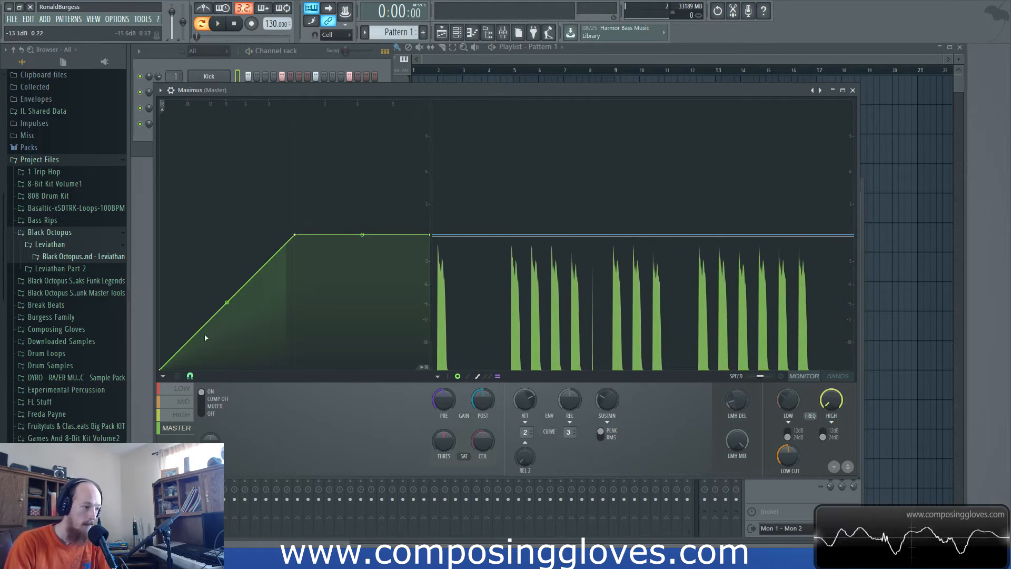
drag(294, 235, 372, 329)
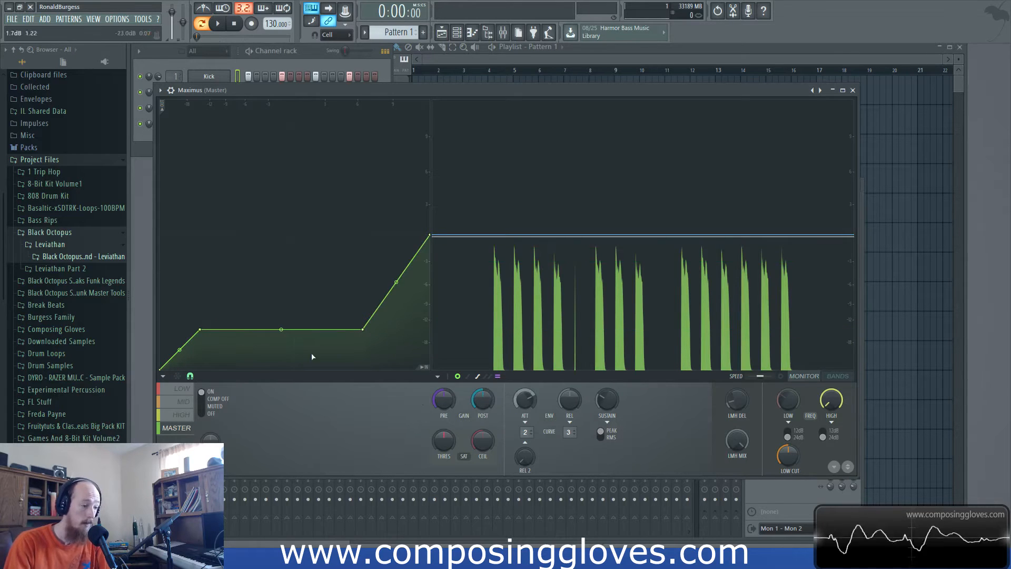
key(space)
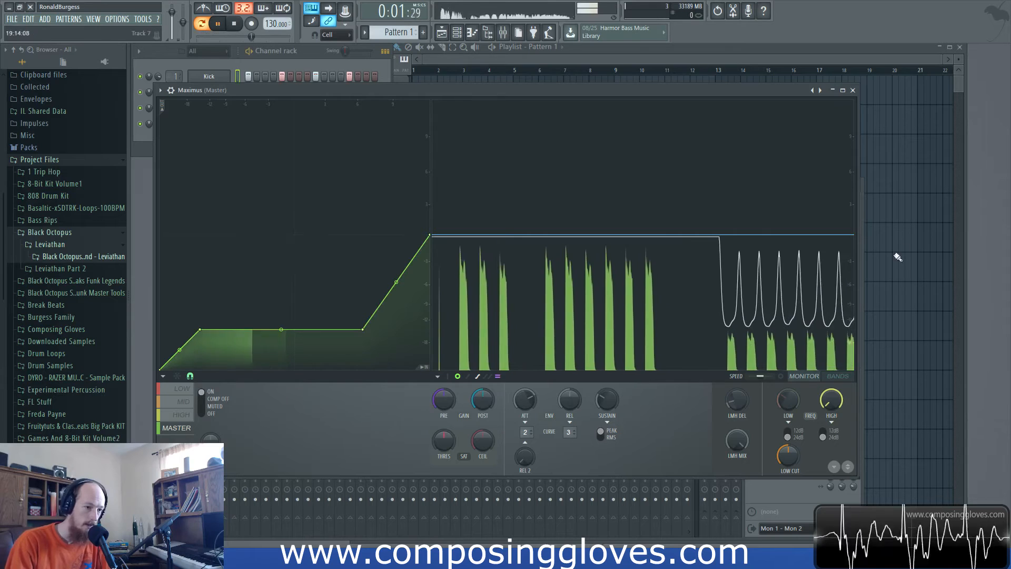
Lower the MASTER band's attack, replay the pattern to compare the compression trace, and stop playback
key(space)
key(space)
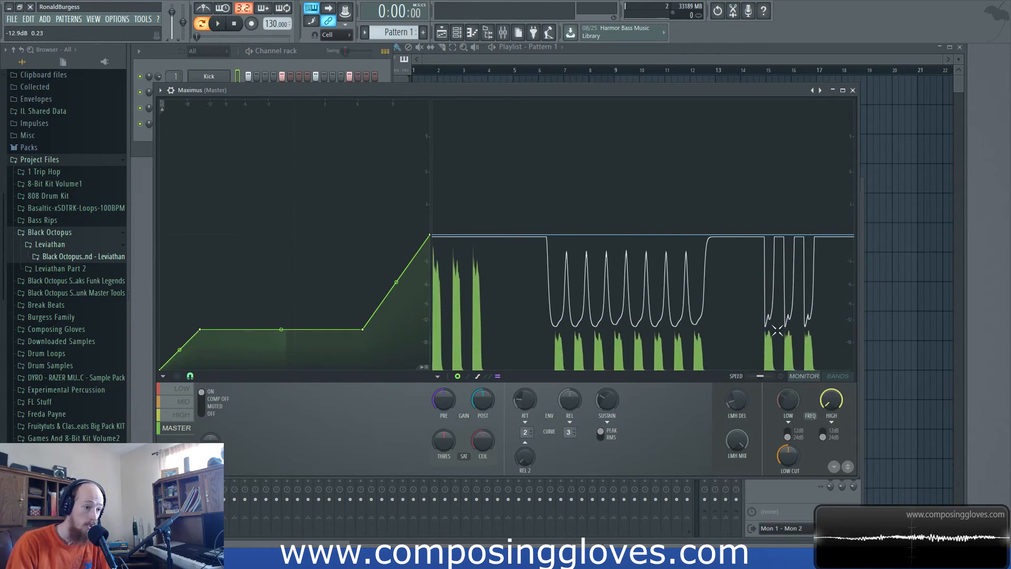
key(space)
click(528, 408)
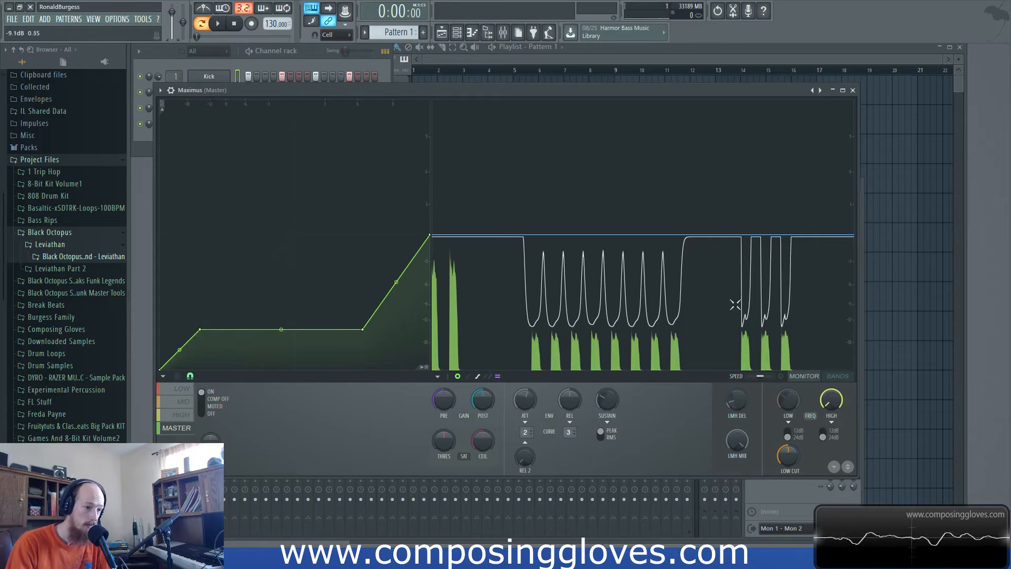